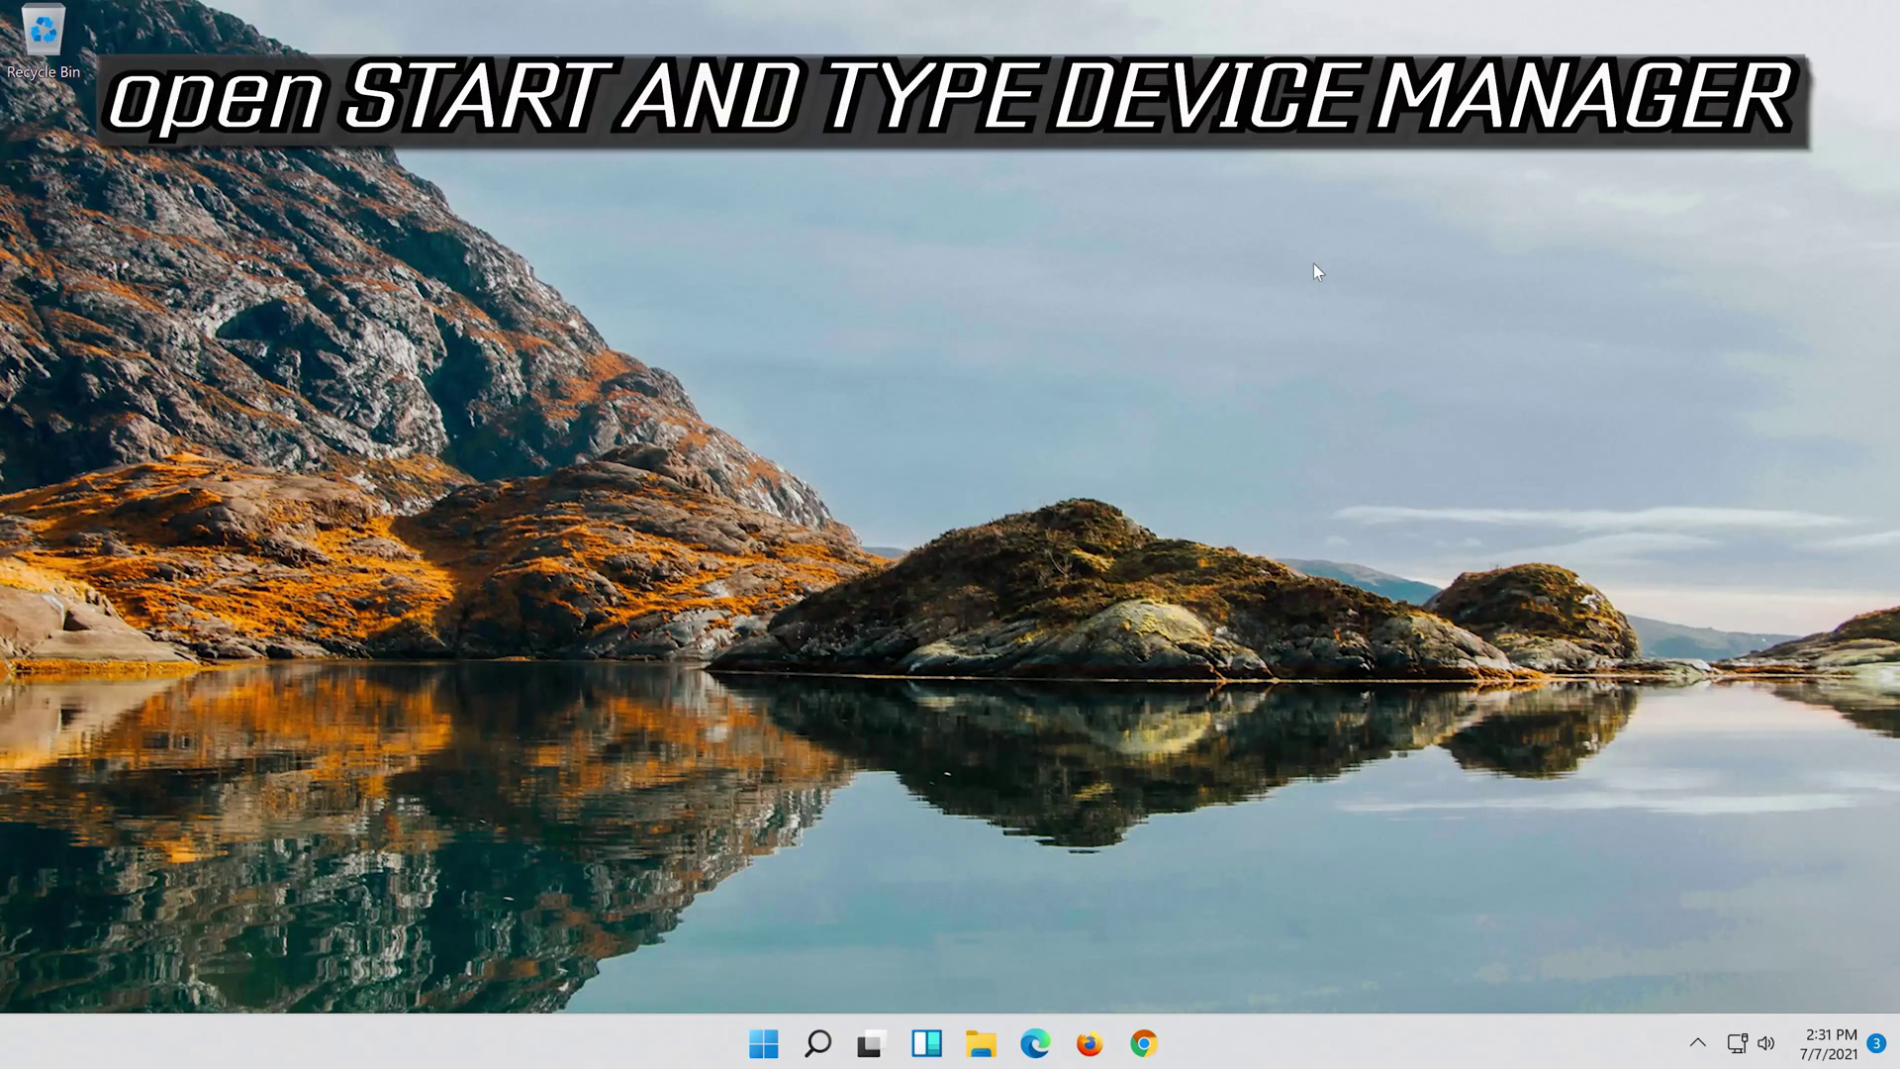
Step: Search Windows for 'device manager' and launch Device Manager from the results
left_click(818, 1044)
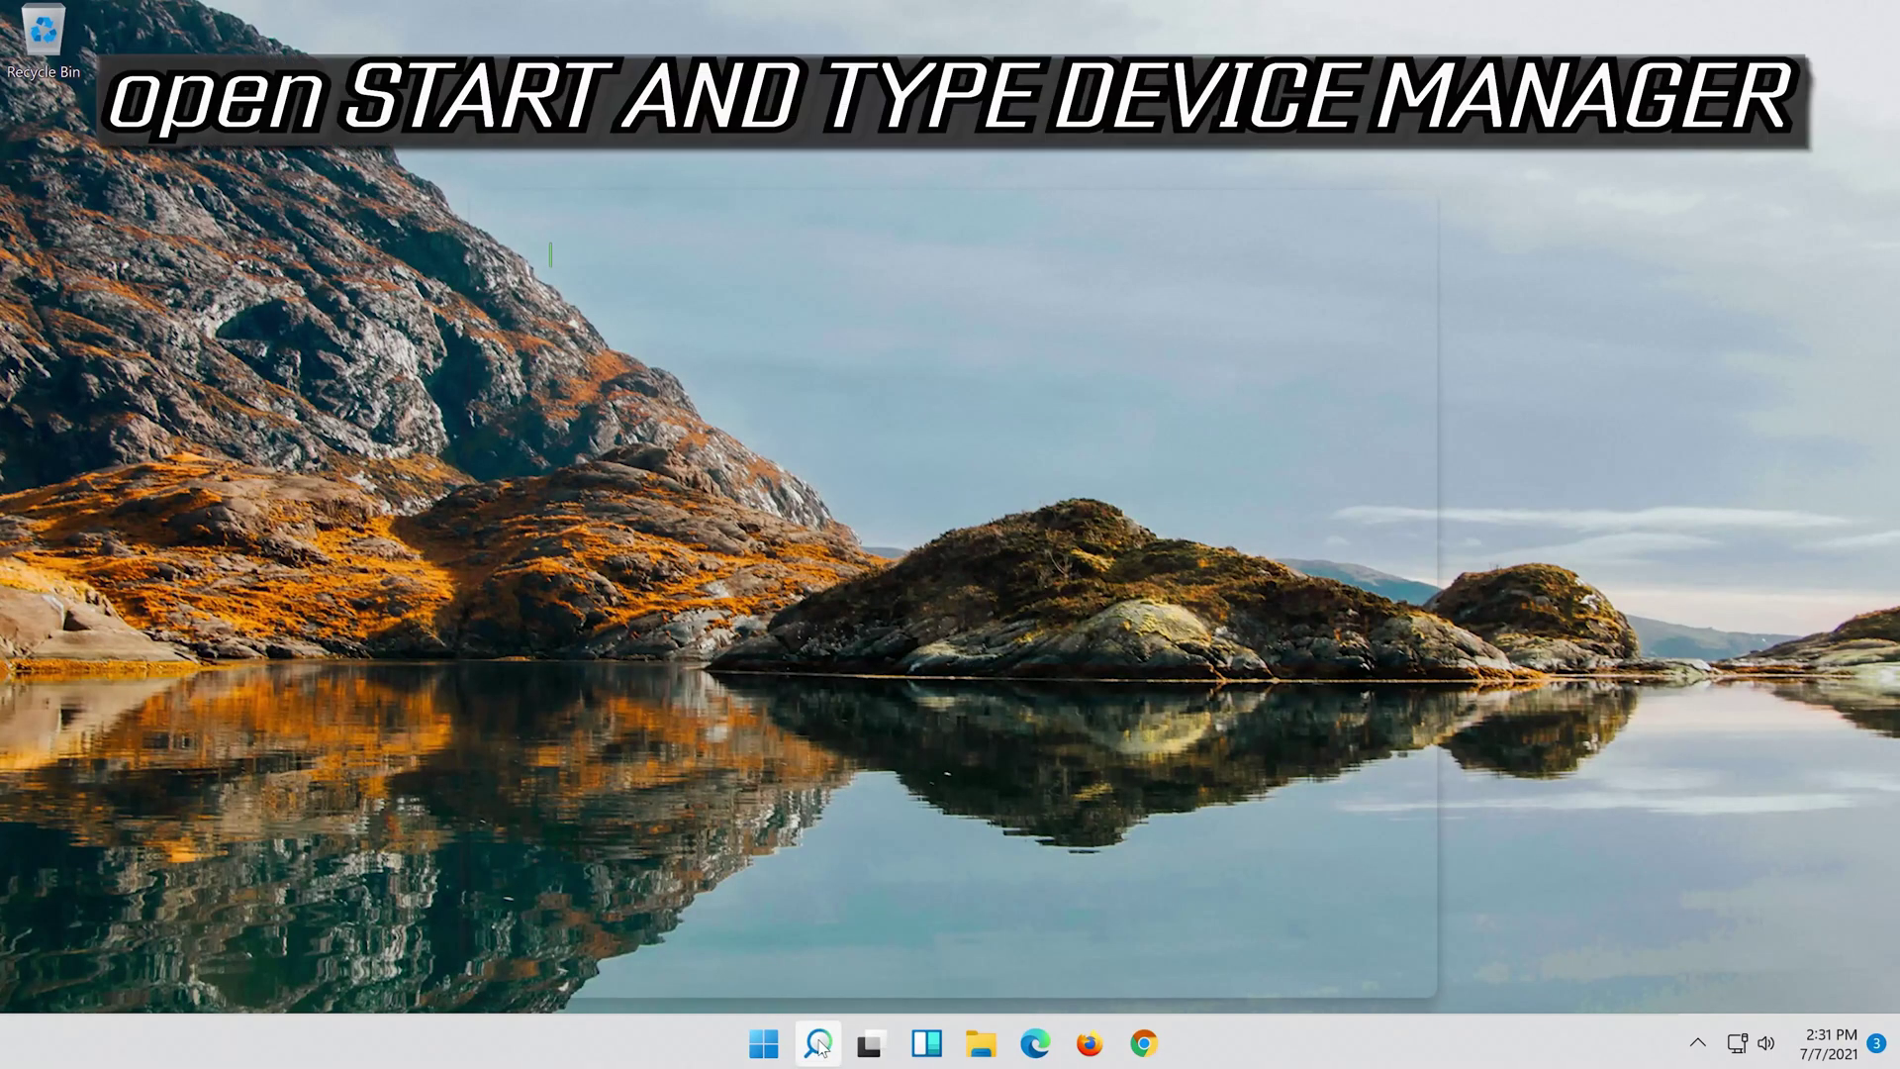
type("dei")
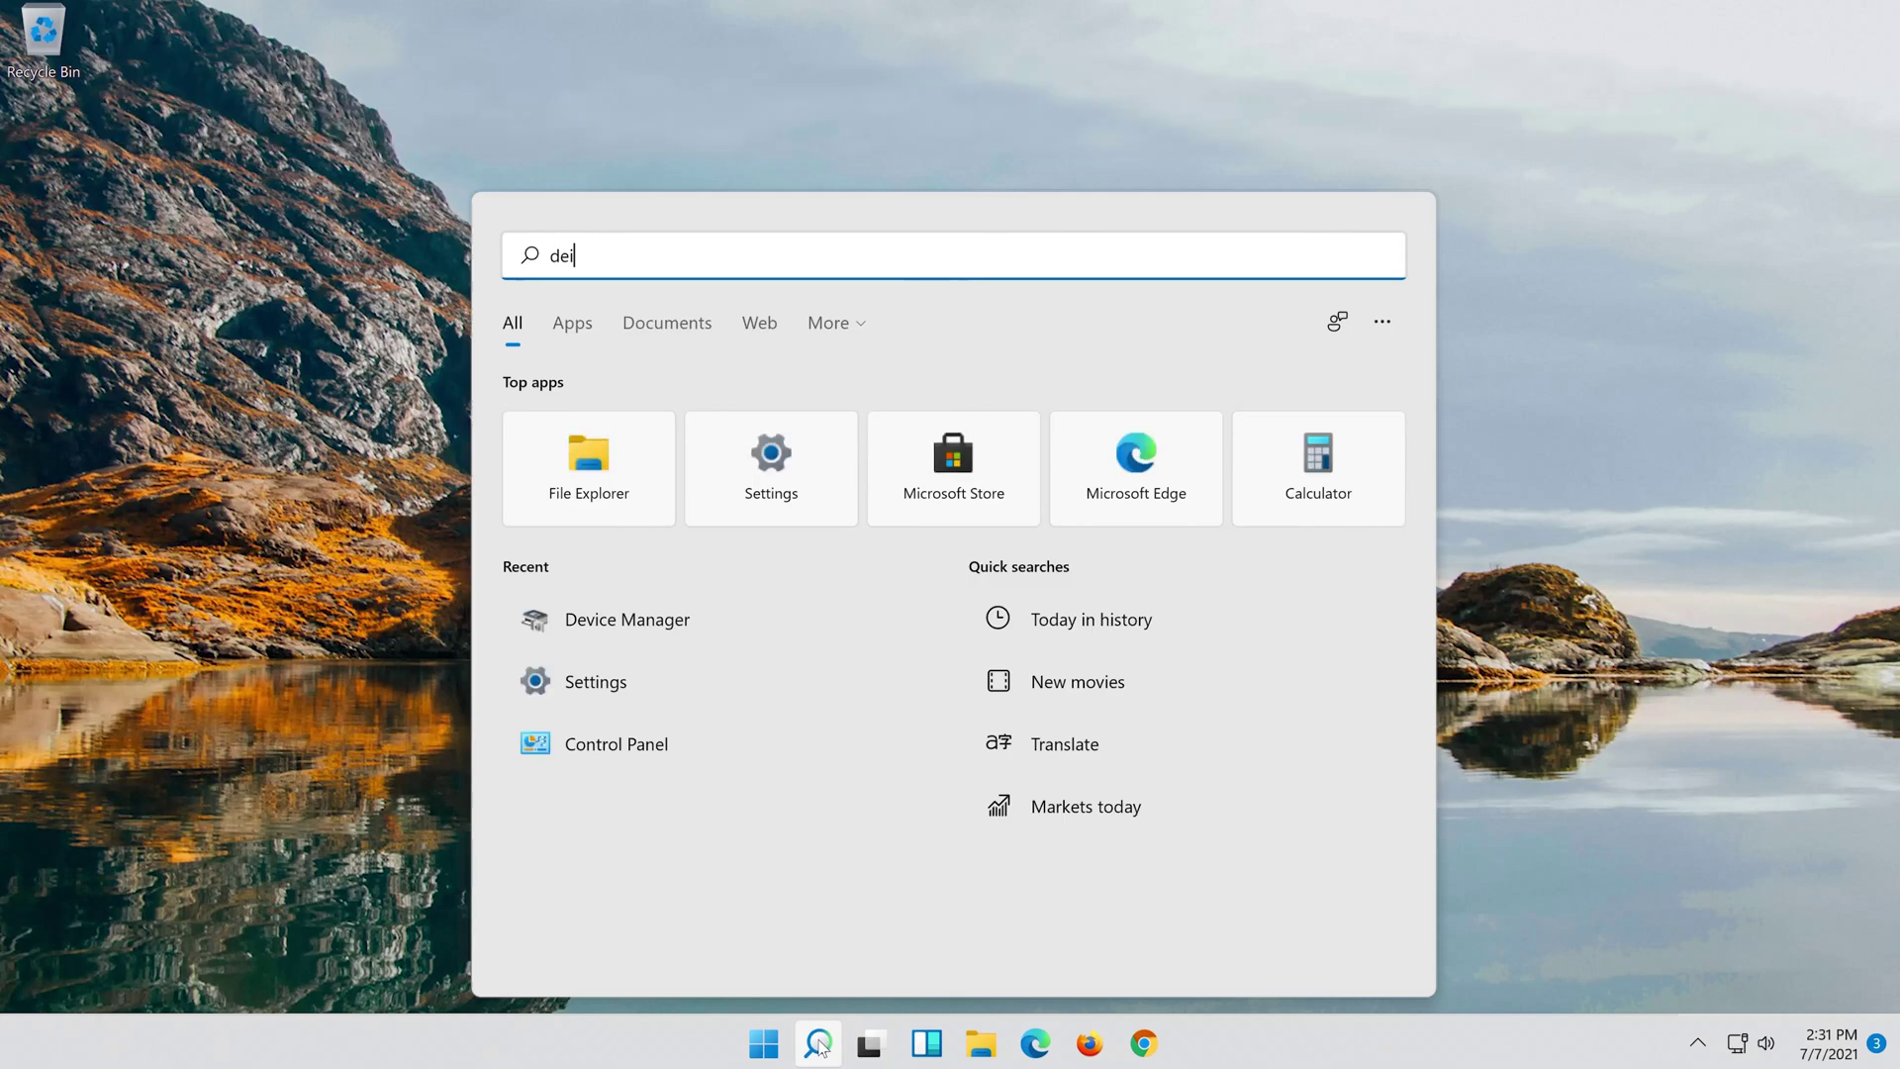
key("BackSpace")
type("vice ")
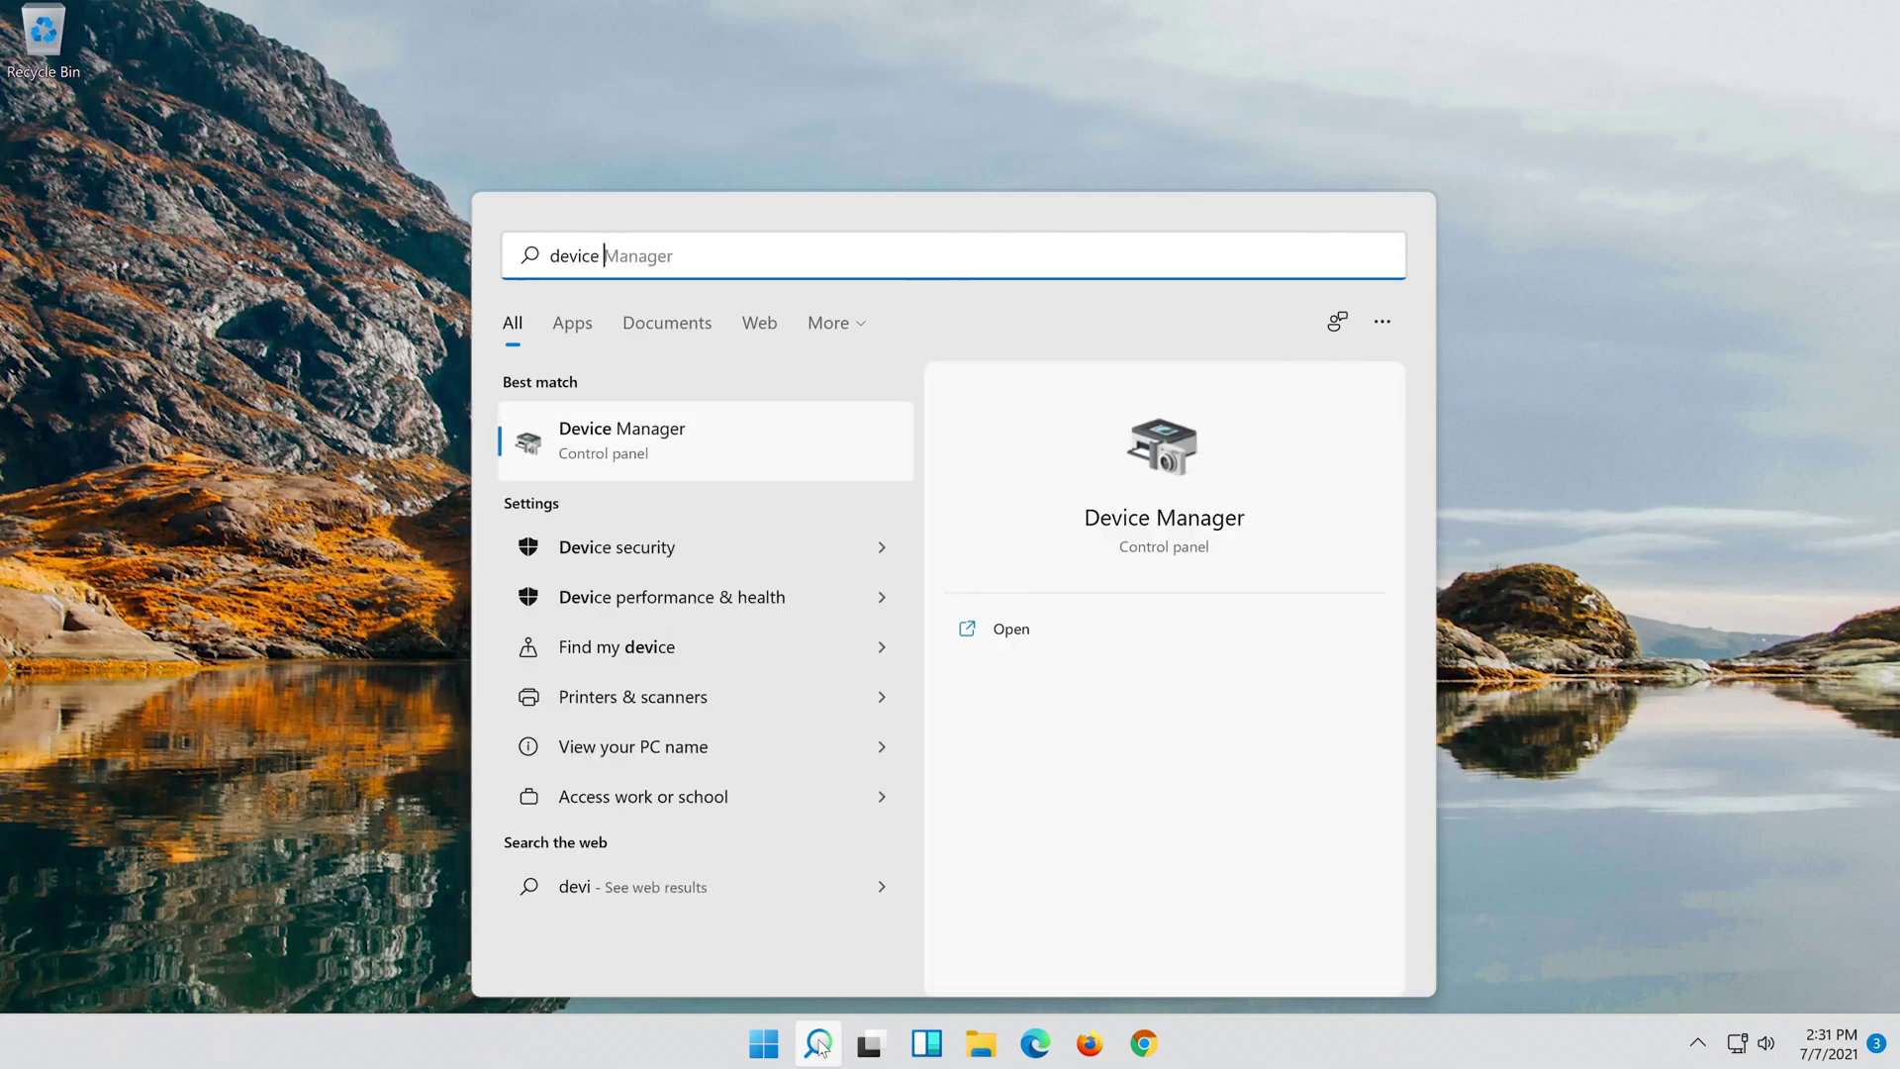
type("manager")
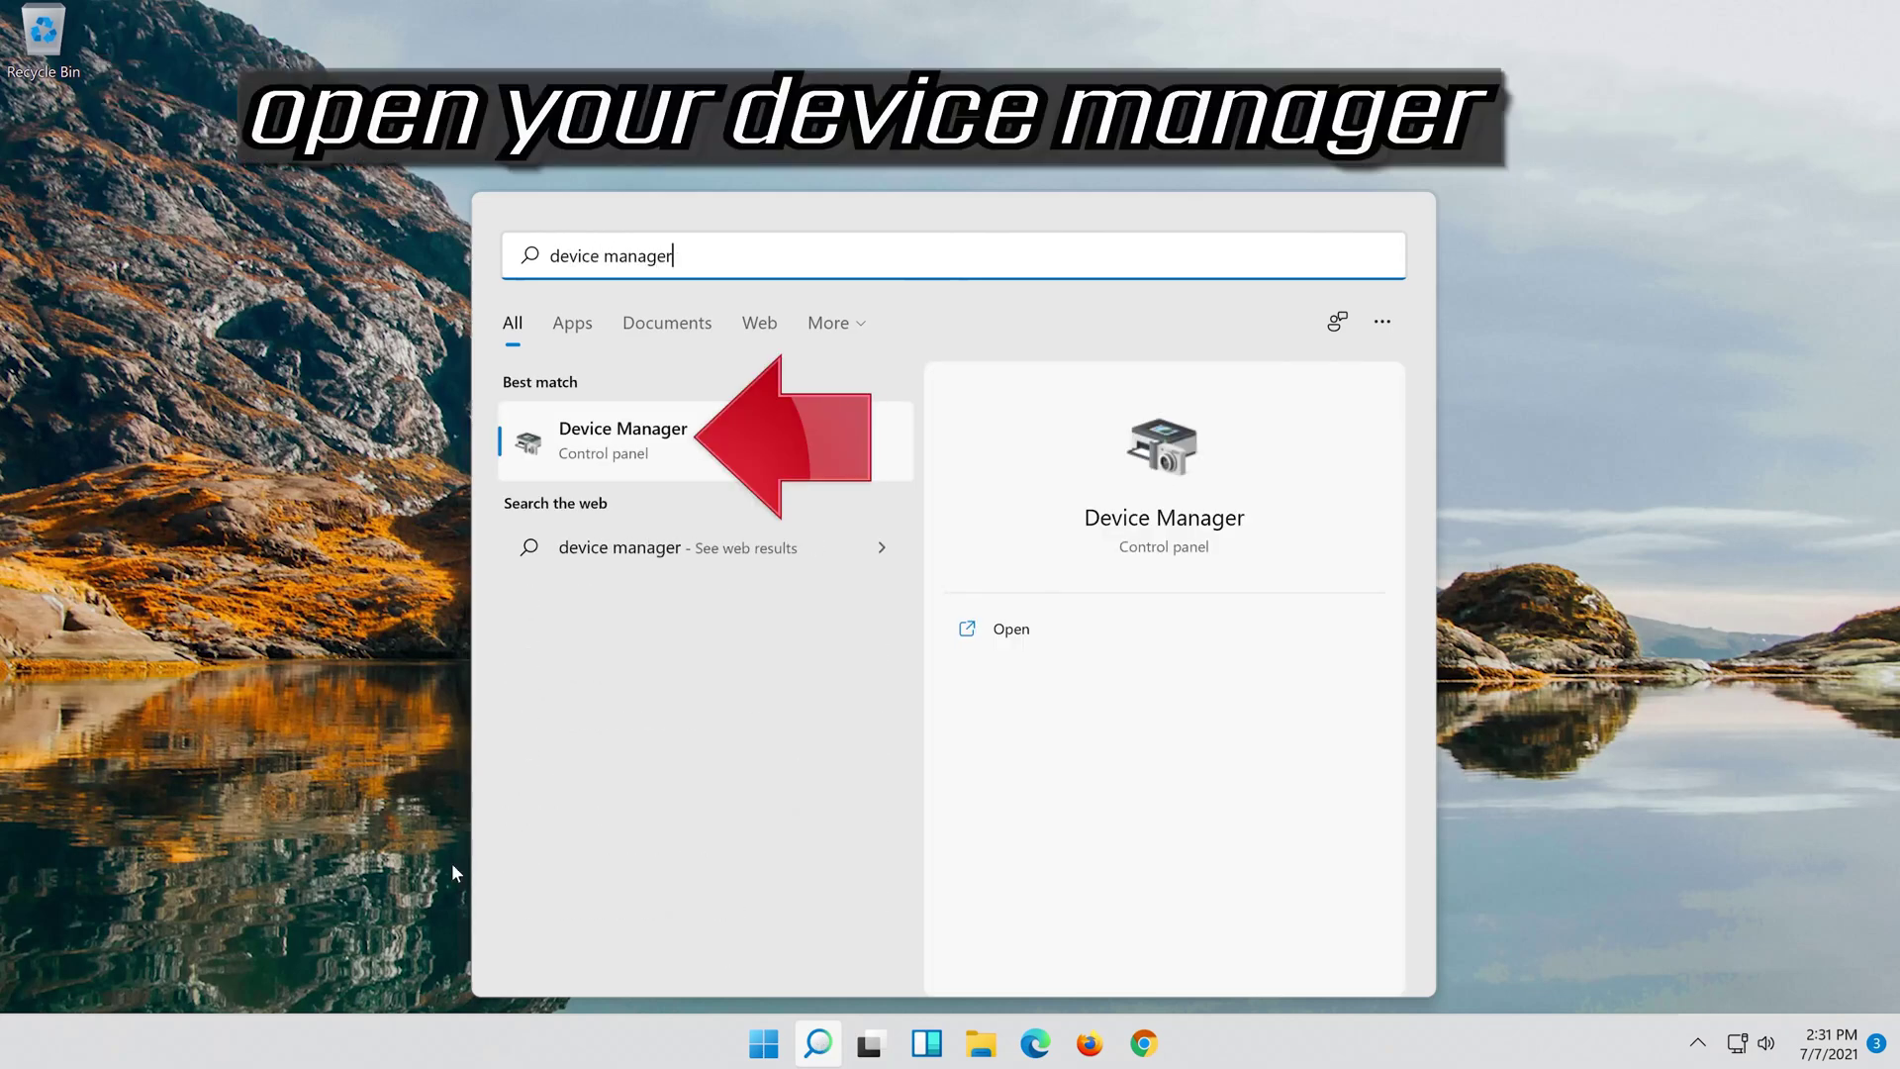
left_click(670, 444)
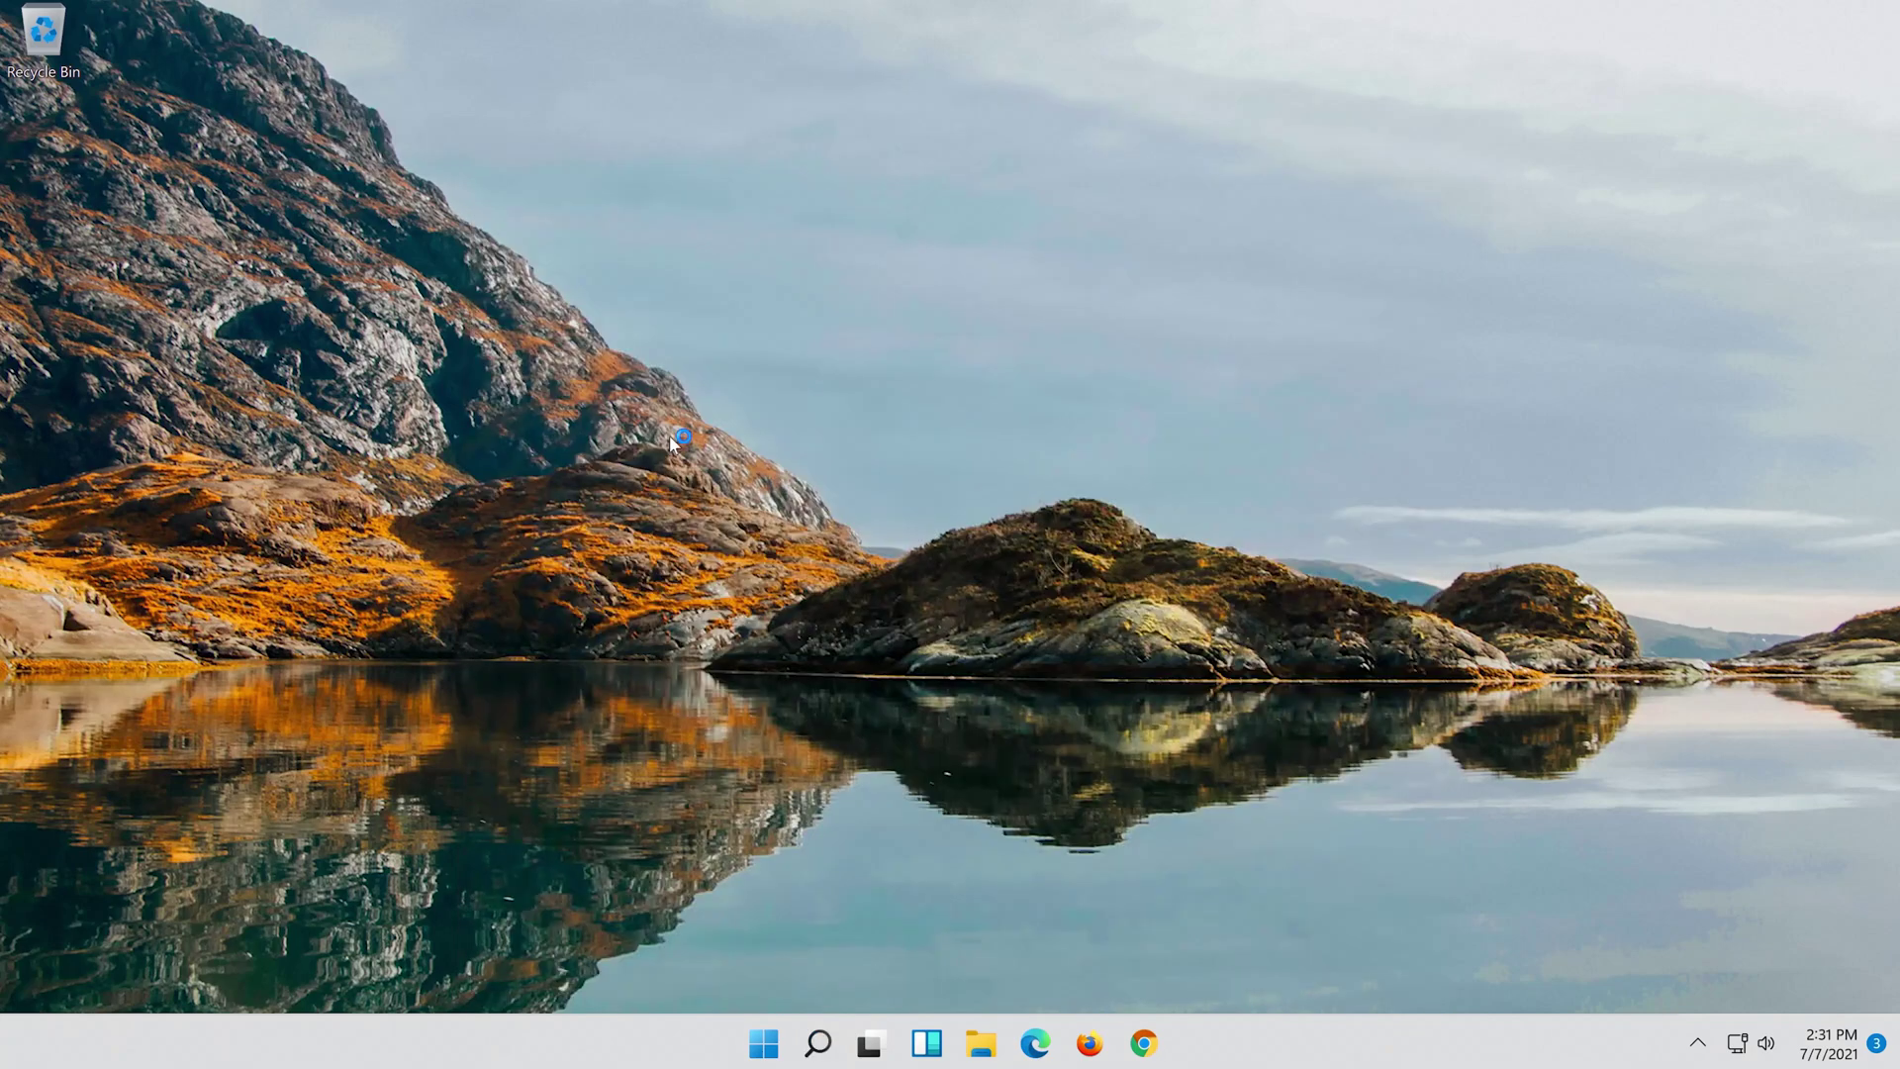
Step: Open the Update Drivers wizard from the Intel 82574L adapter's Driver tab under Network adapters
left_click(625, 642)
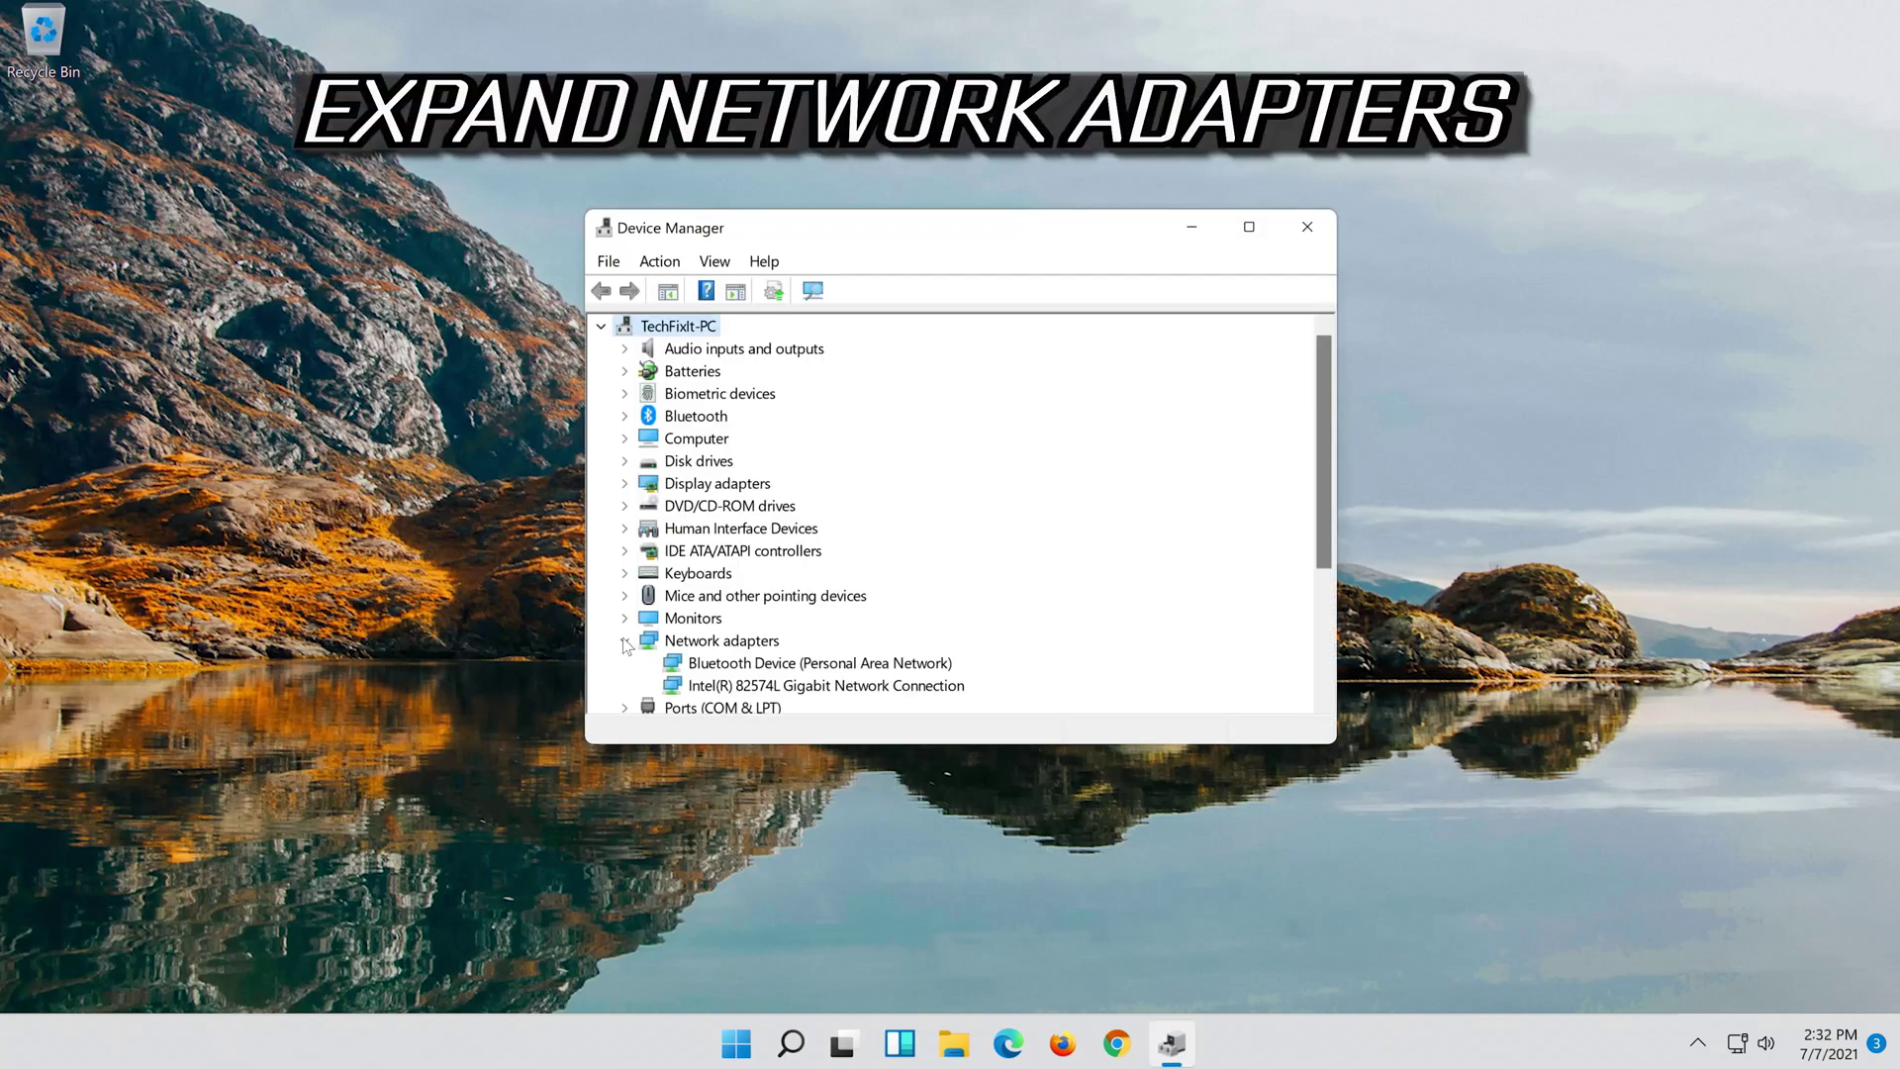
left_click(729, 690)
right_click(837, 687)
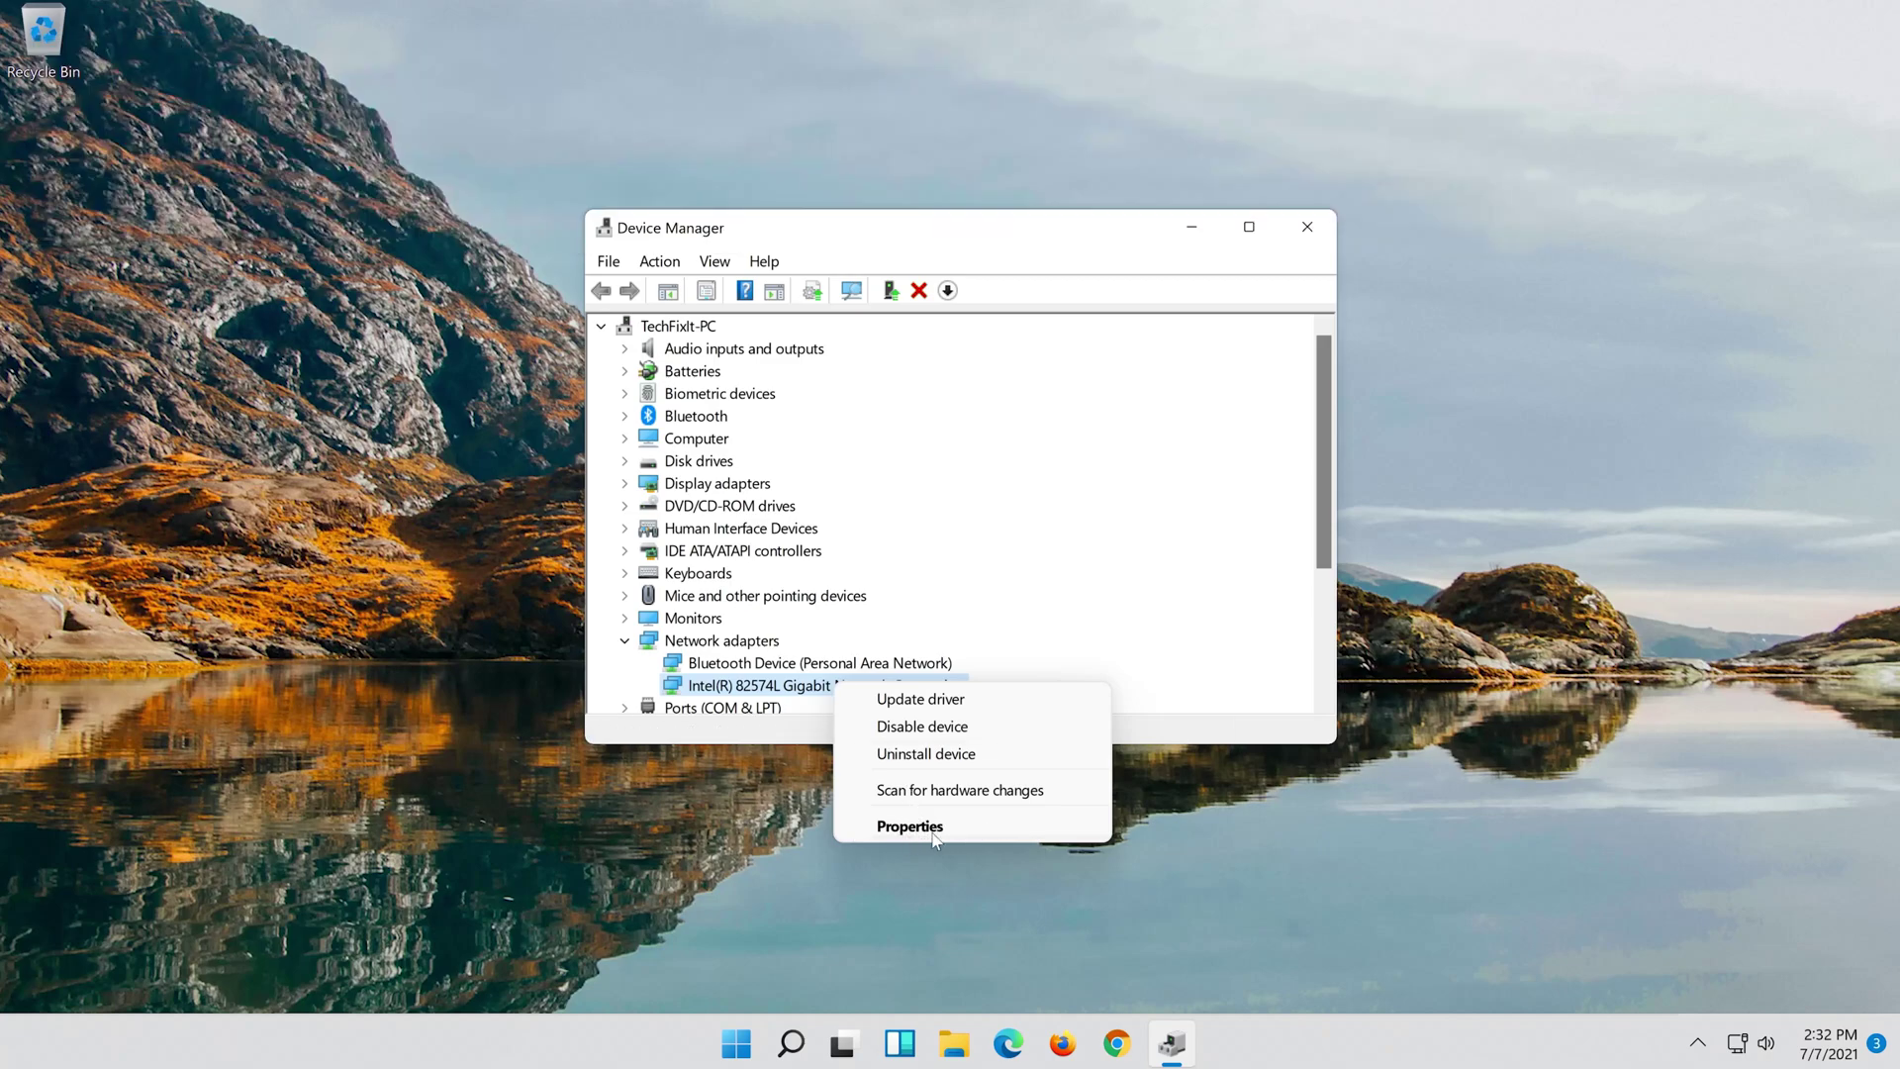
left_click(968, 835)
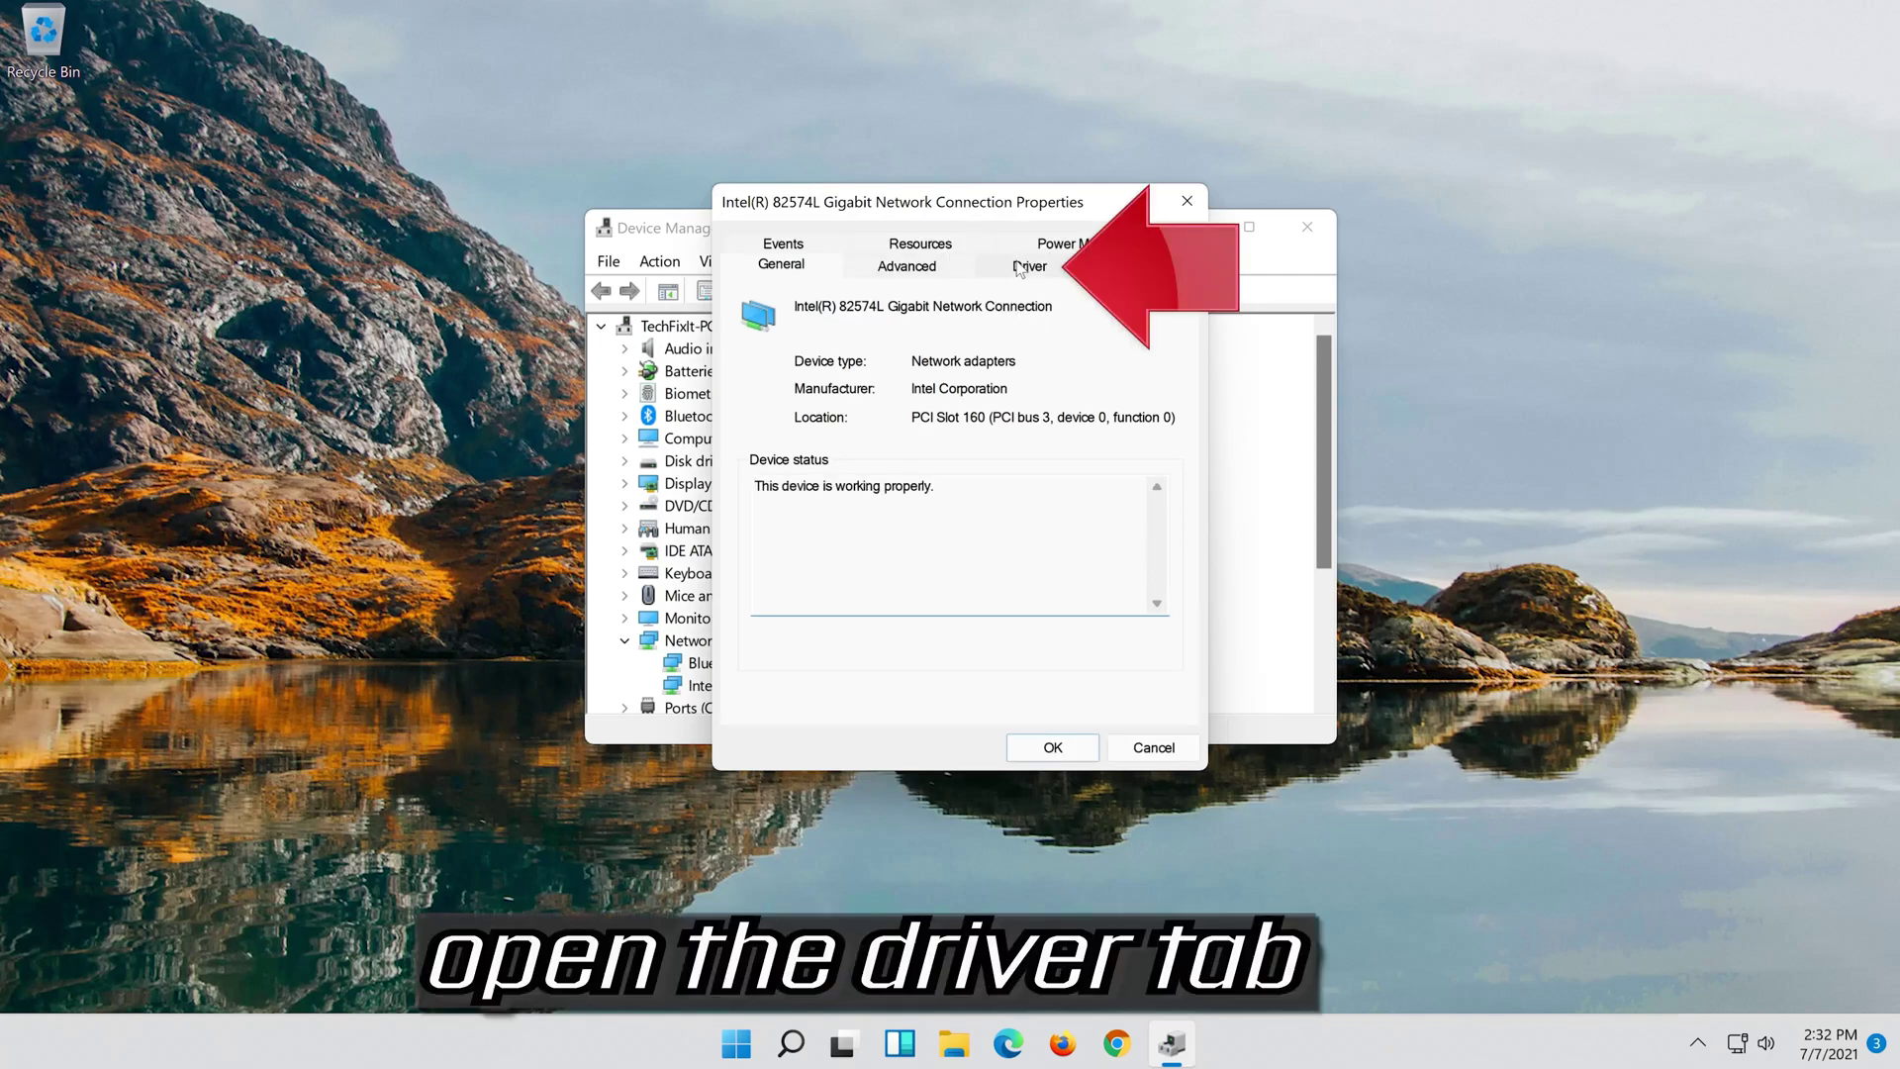
left_click(1019, 267)
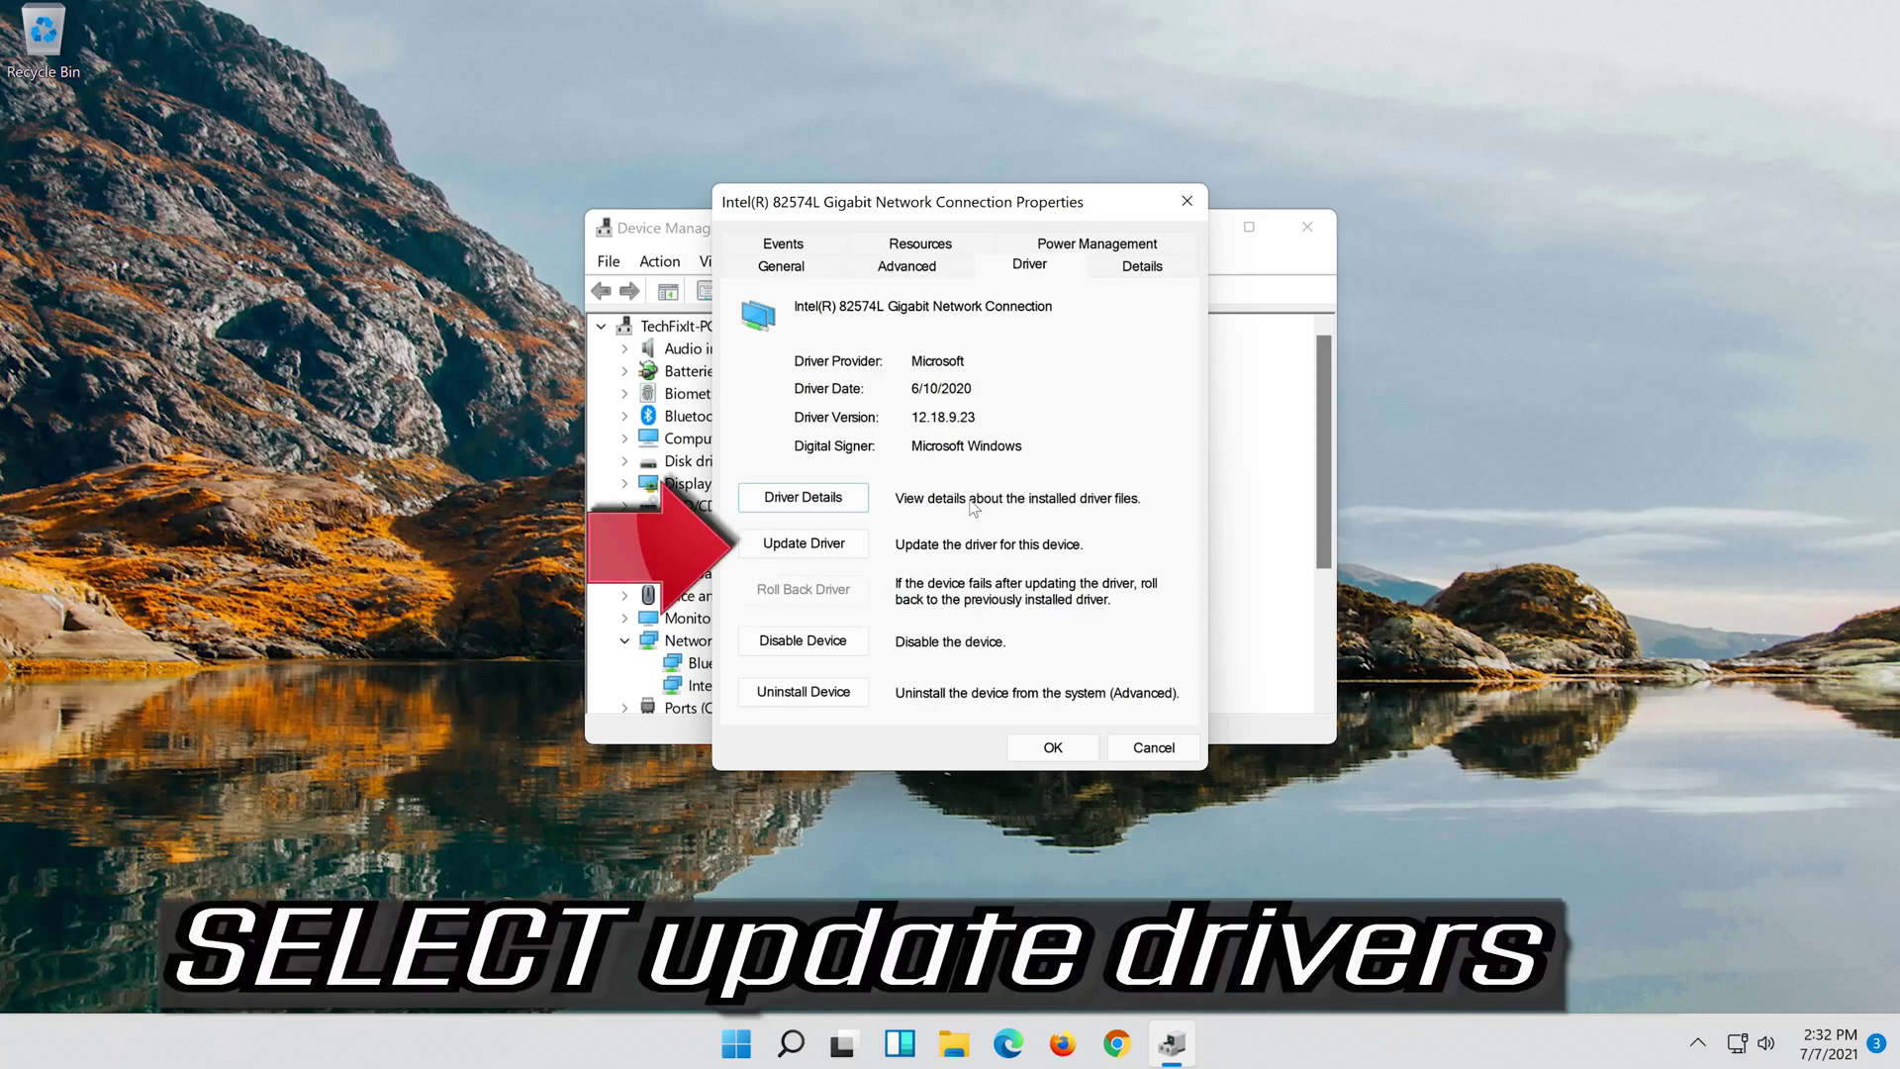
left_click(819, 559)
left_click(799, 554)
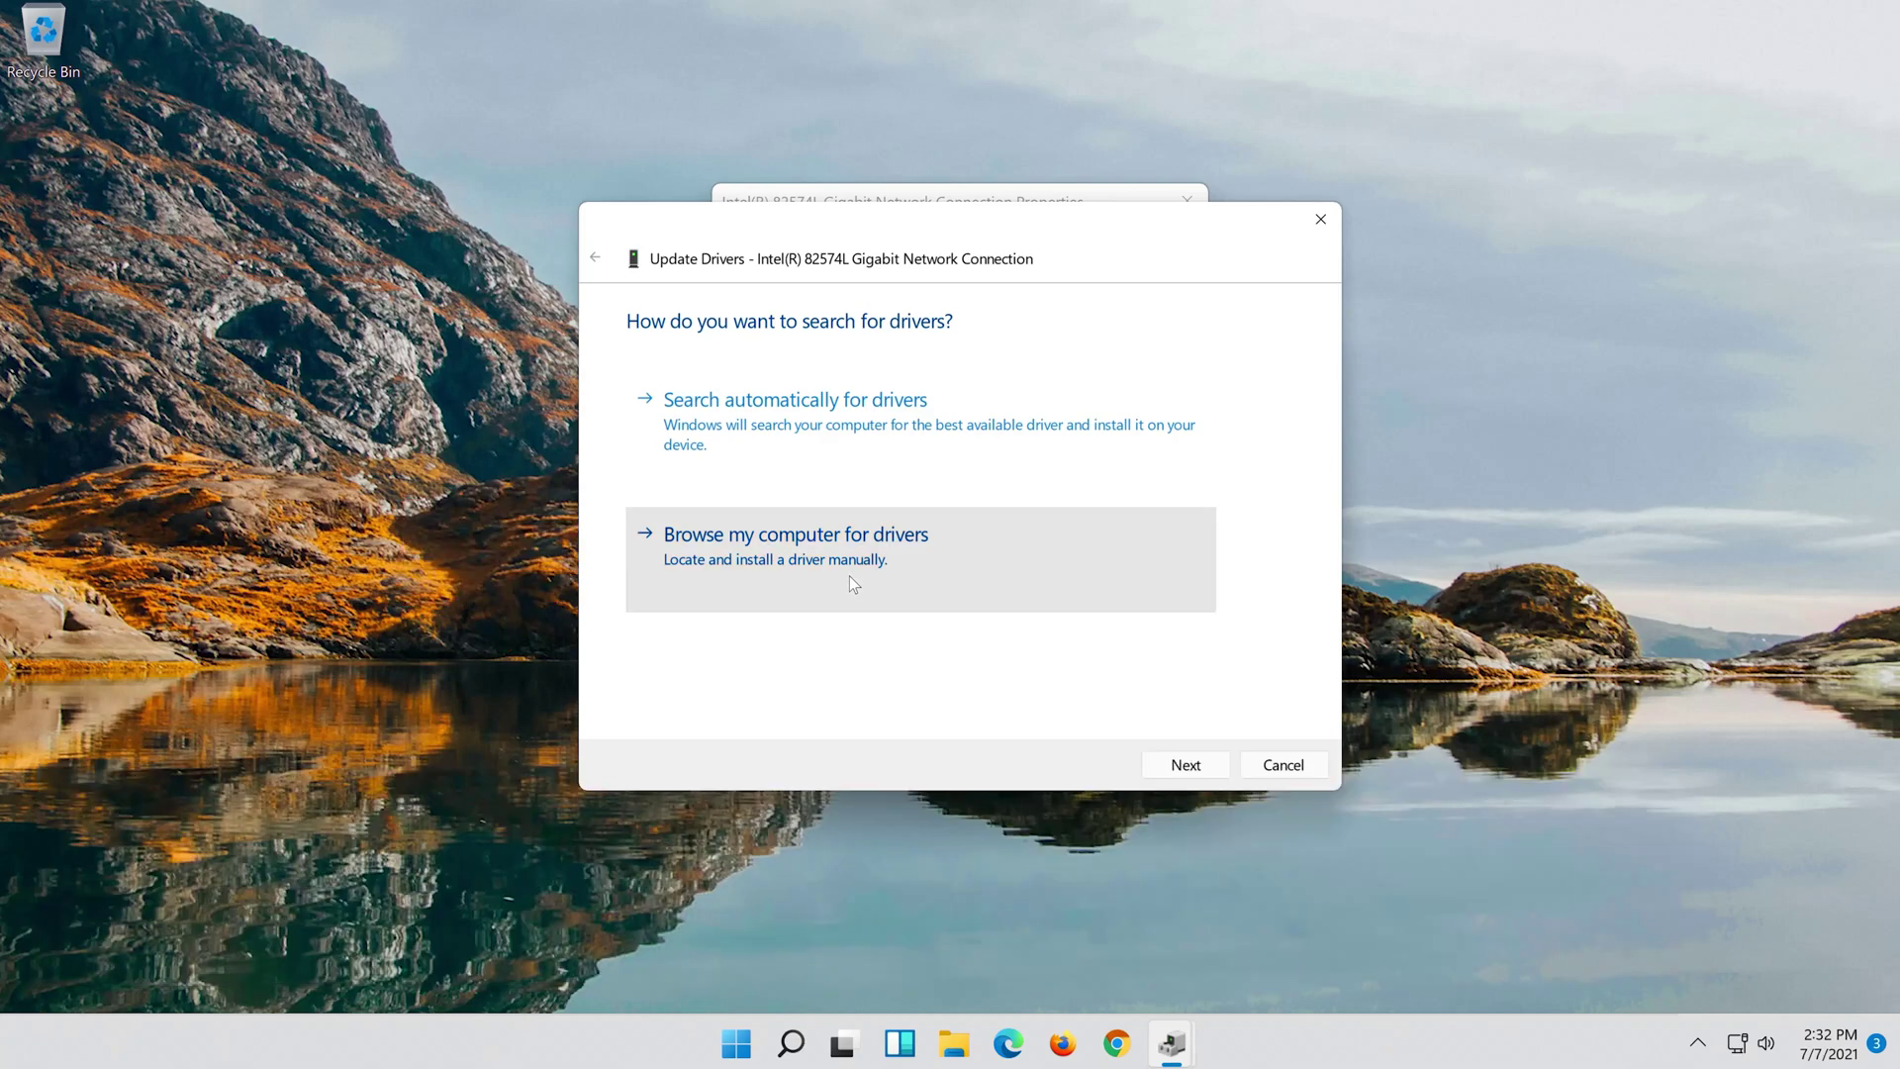
Step: Reinstall the Intel(R) 82574L Gigabit Network Connection driver from the local driver list, then close the wizard
left_click(849, 576)
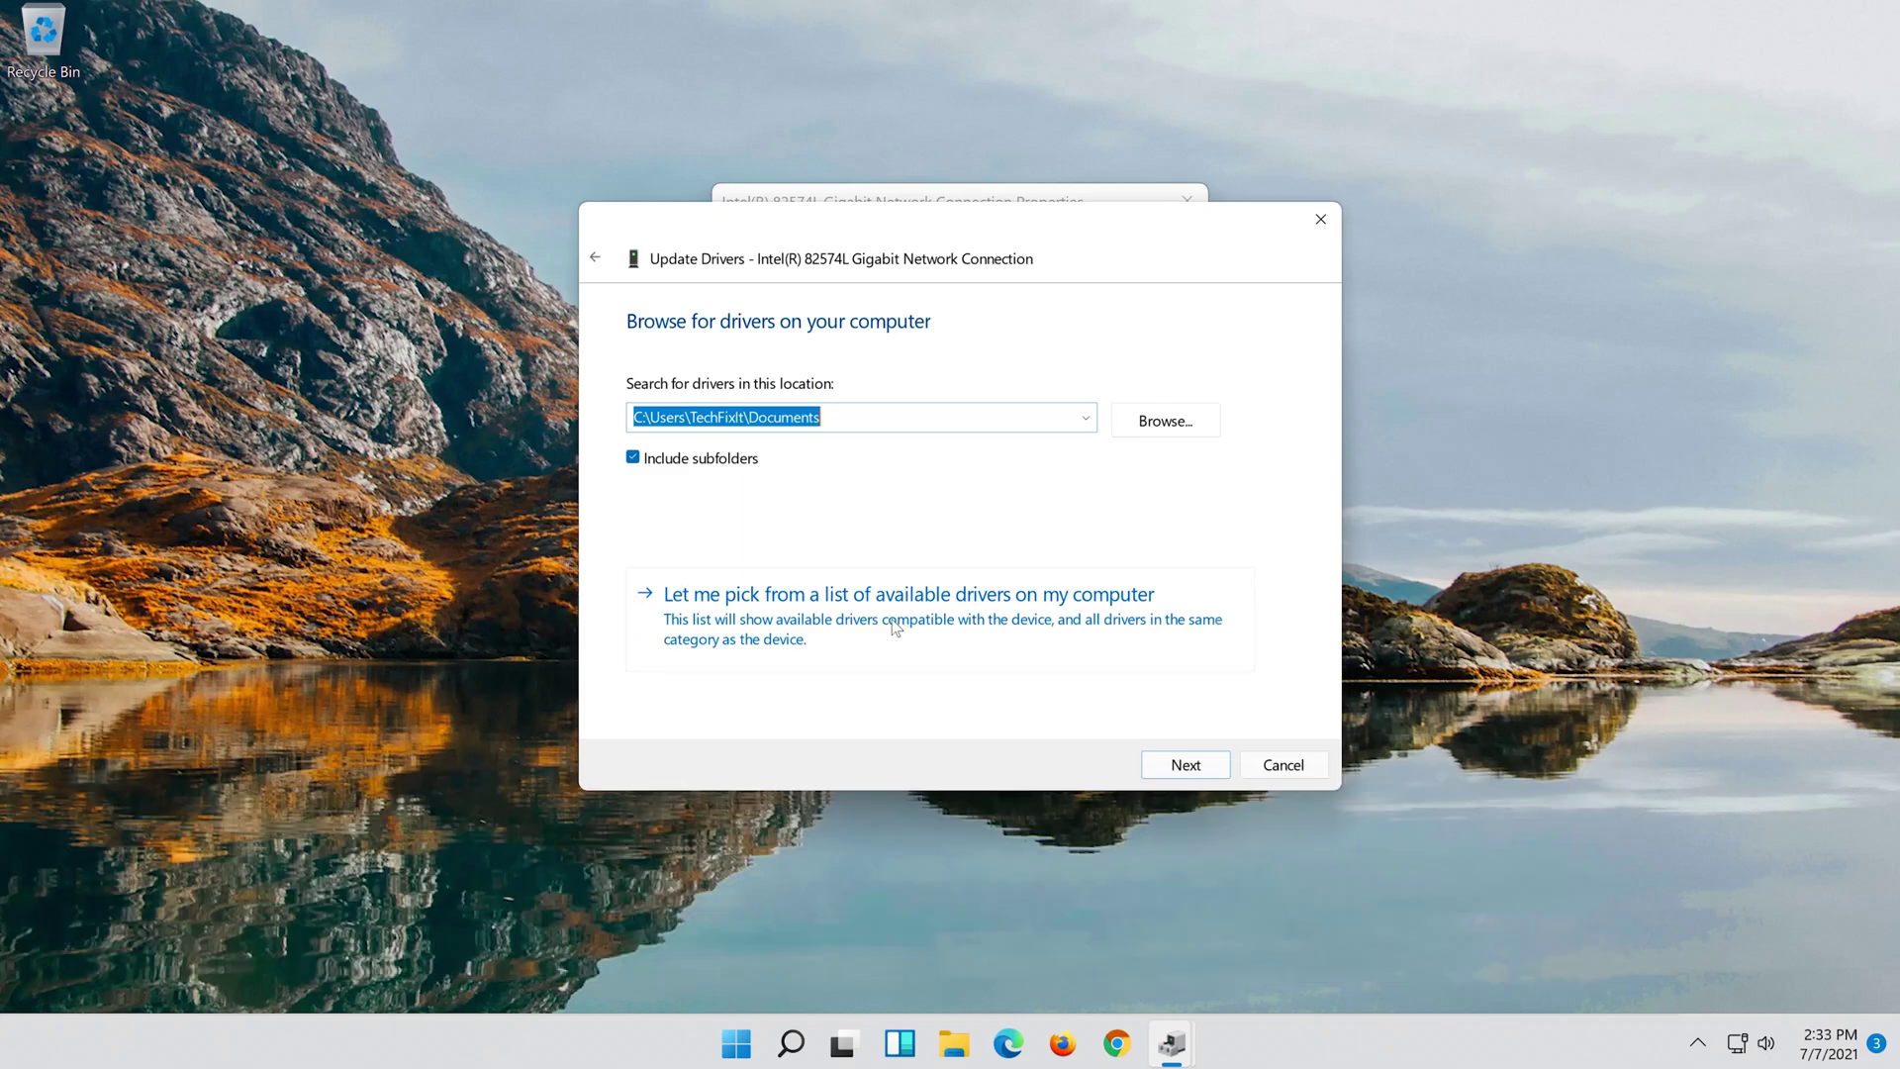
left_click(893, 626)
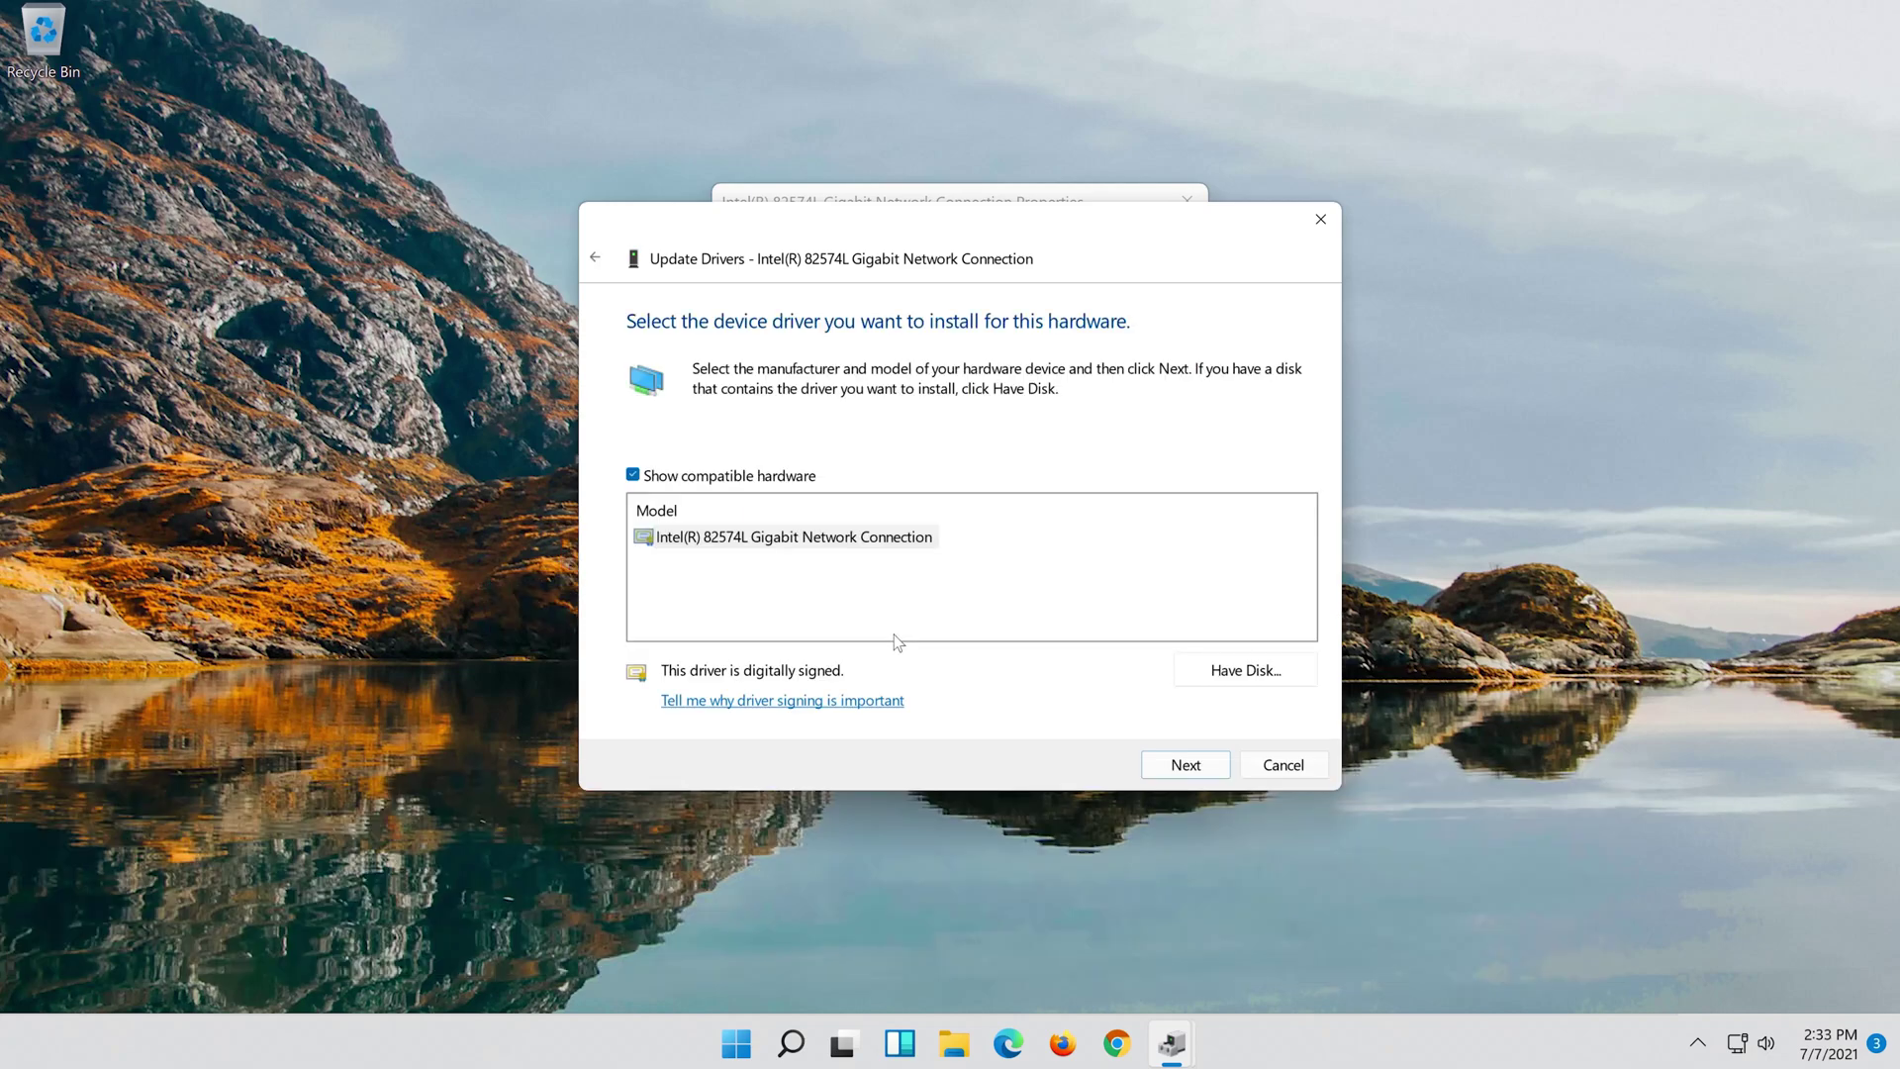
left_click(767, 539)
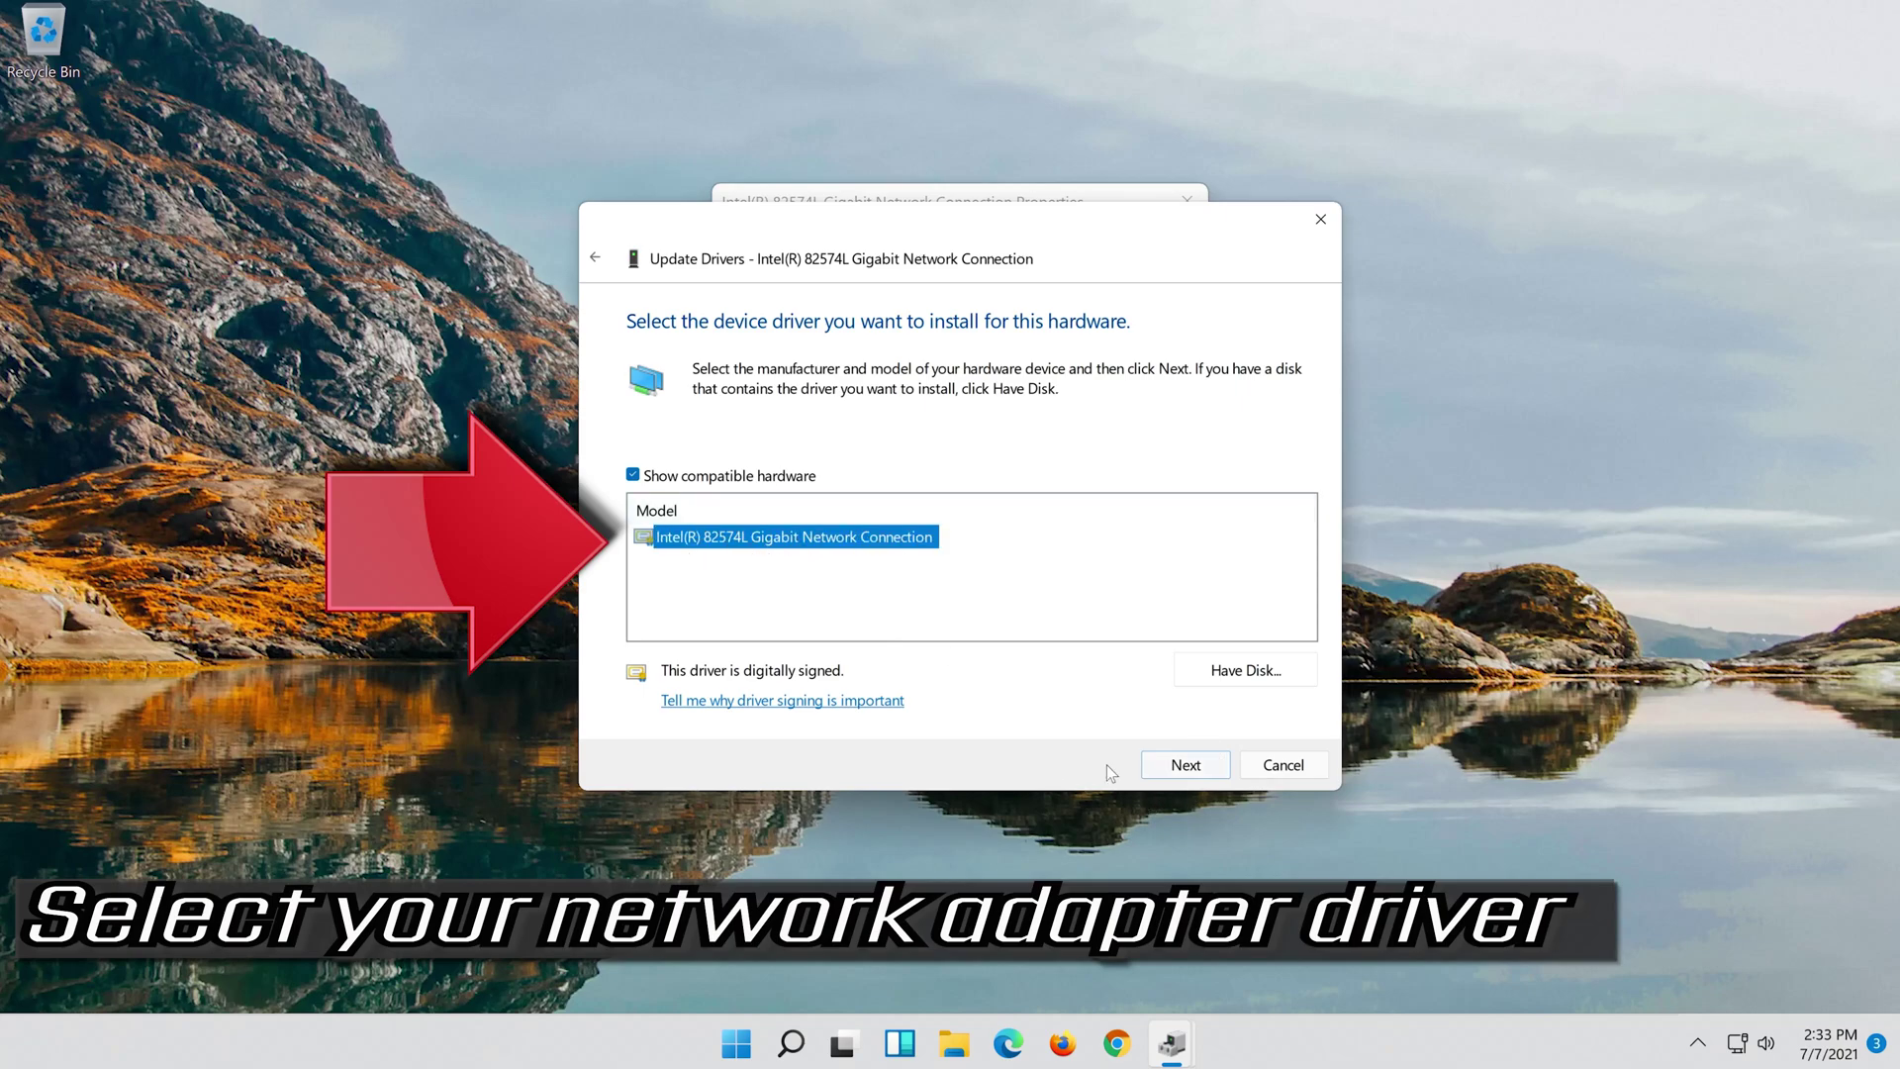
left_click(1189, 766)
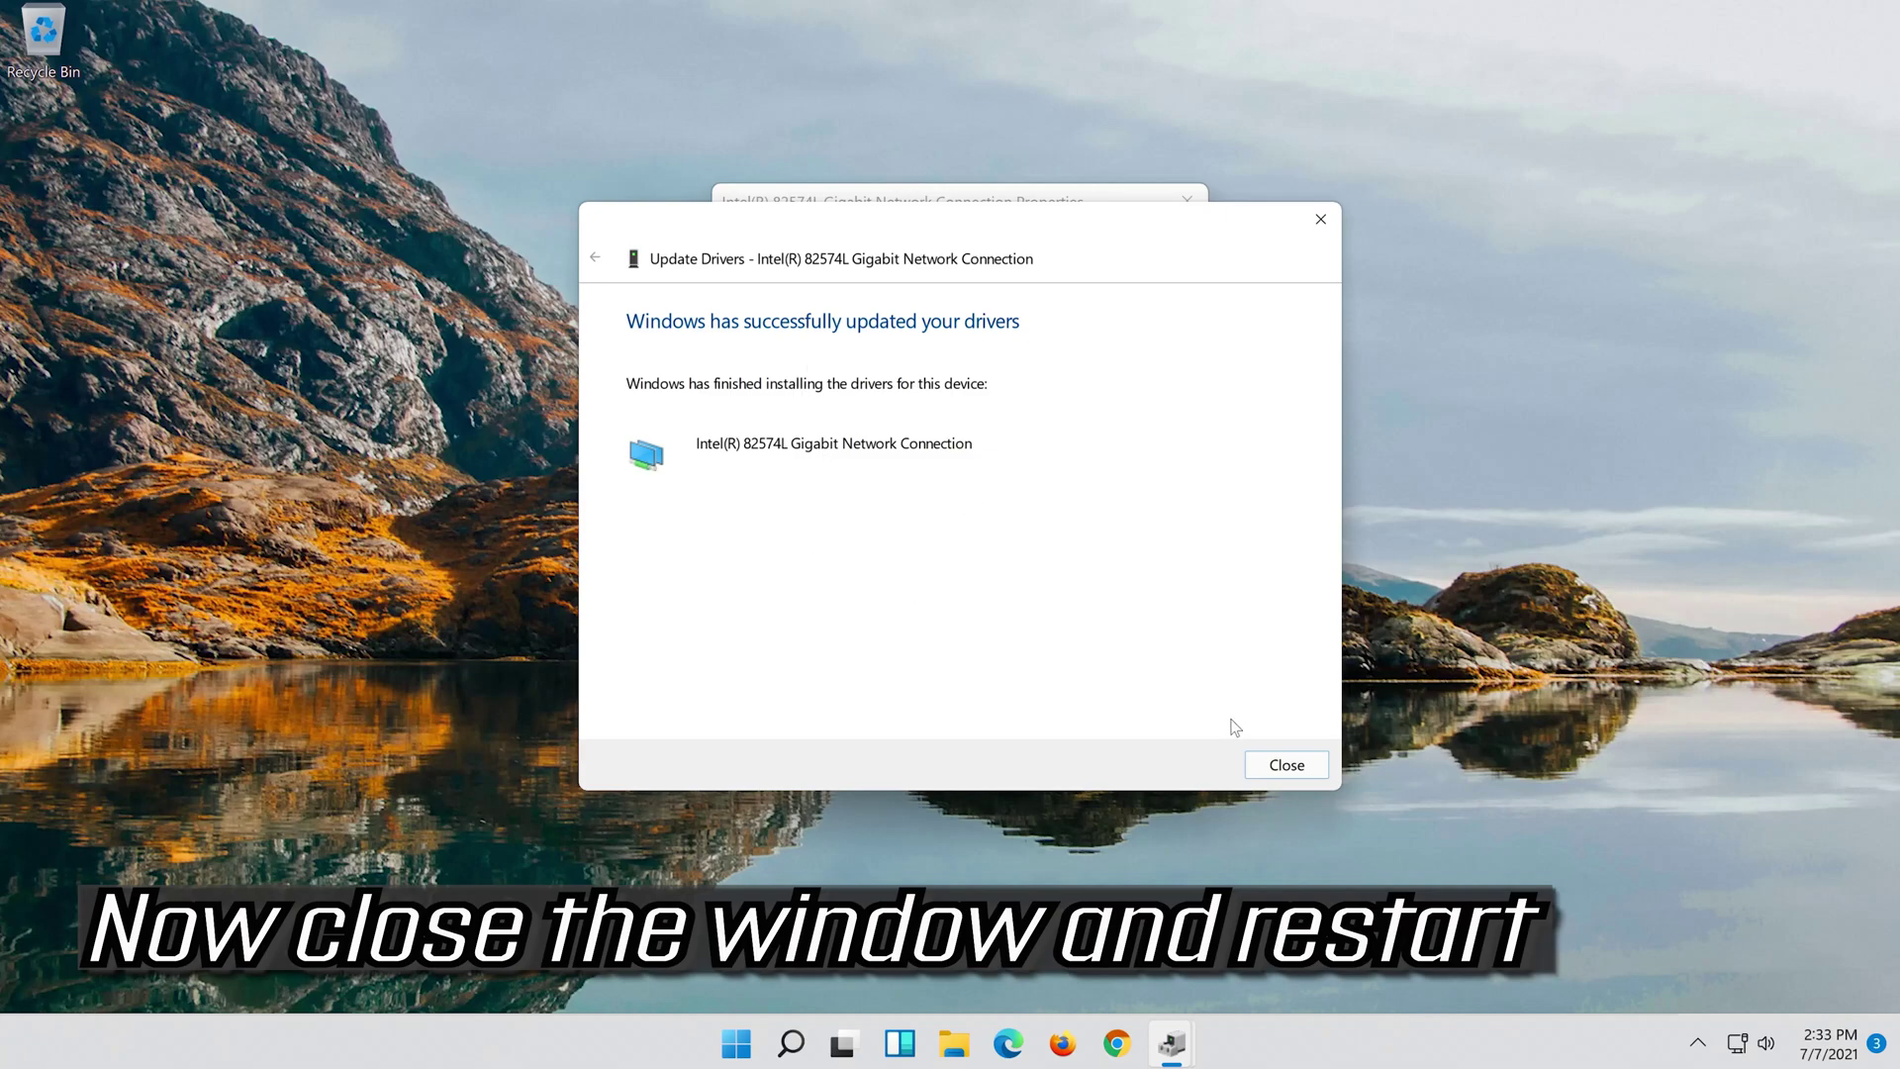
left_click(1289, 760)
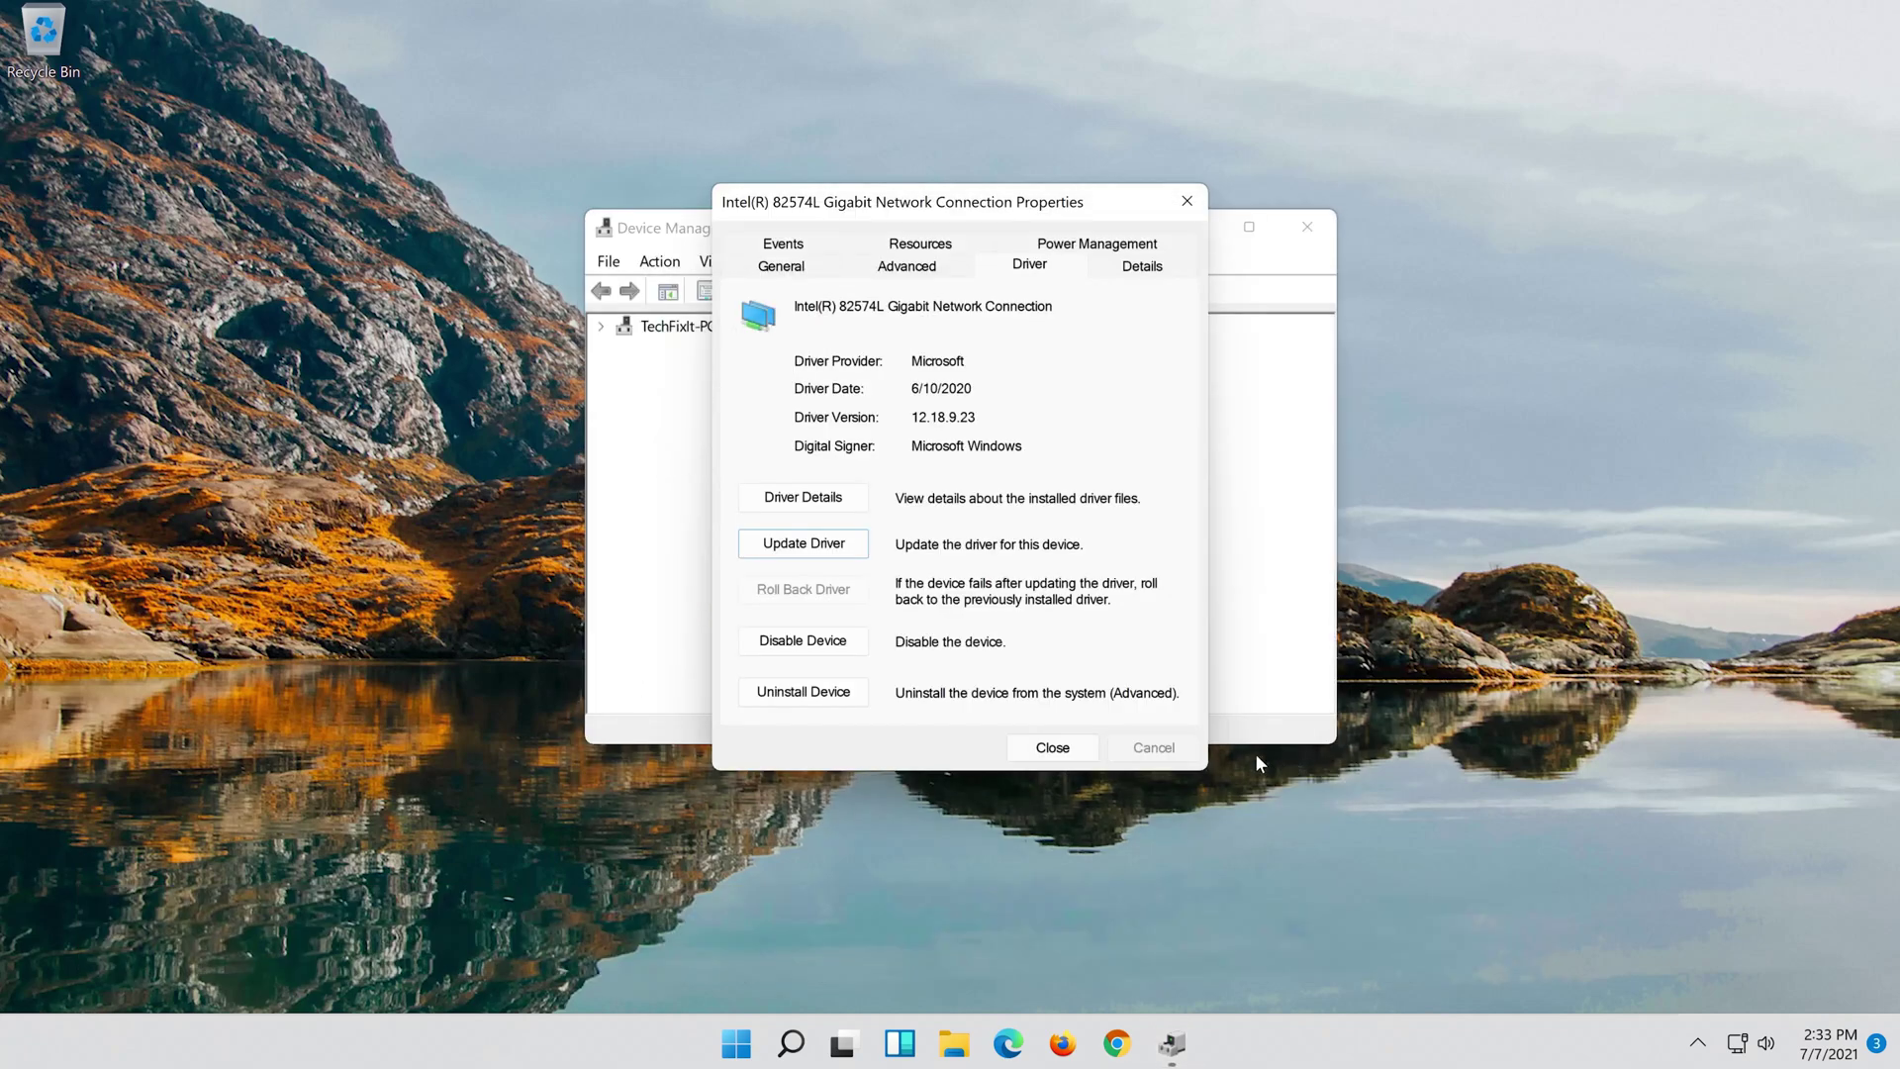
Step: Close the adapter properties and Device Manager, then restart Windows from the Start menu
left_click(1053, 749)
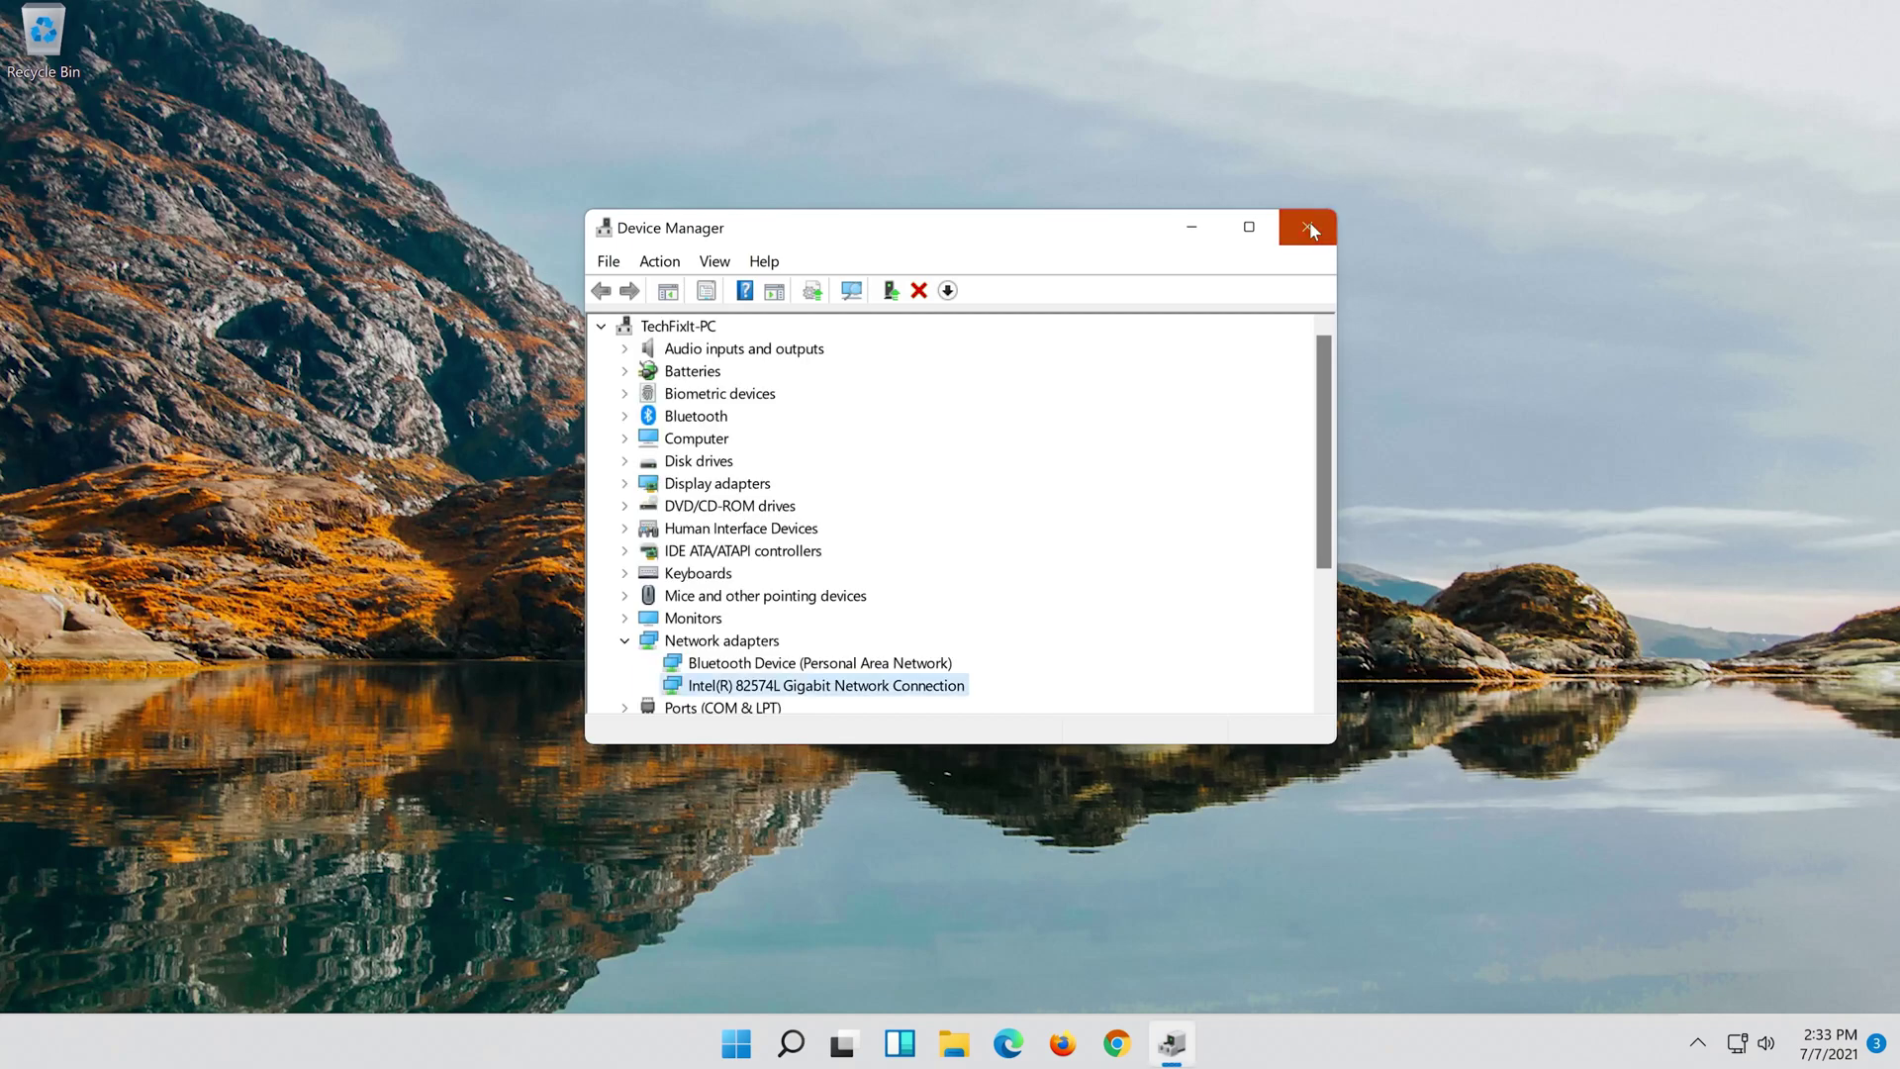
left_click(1309, 222)
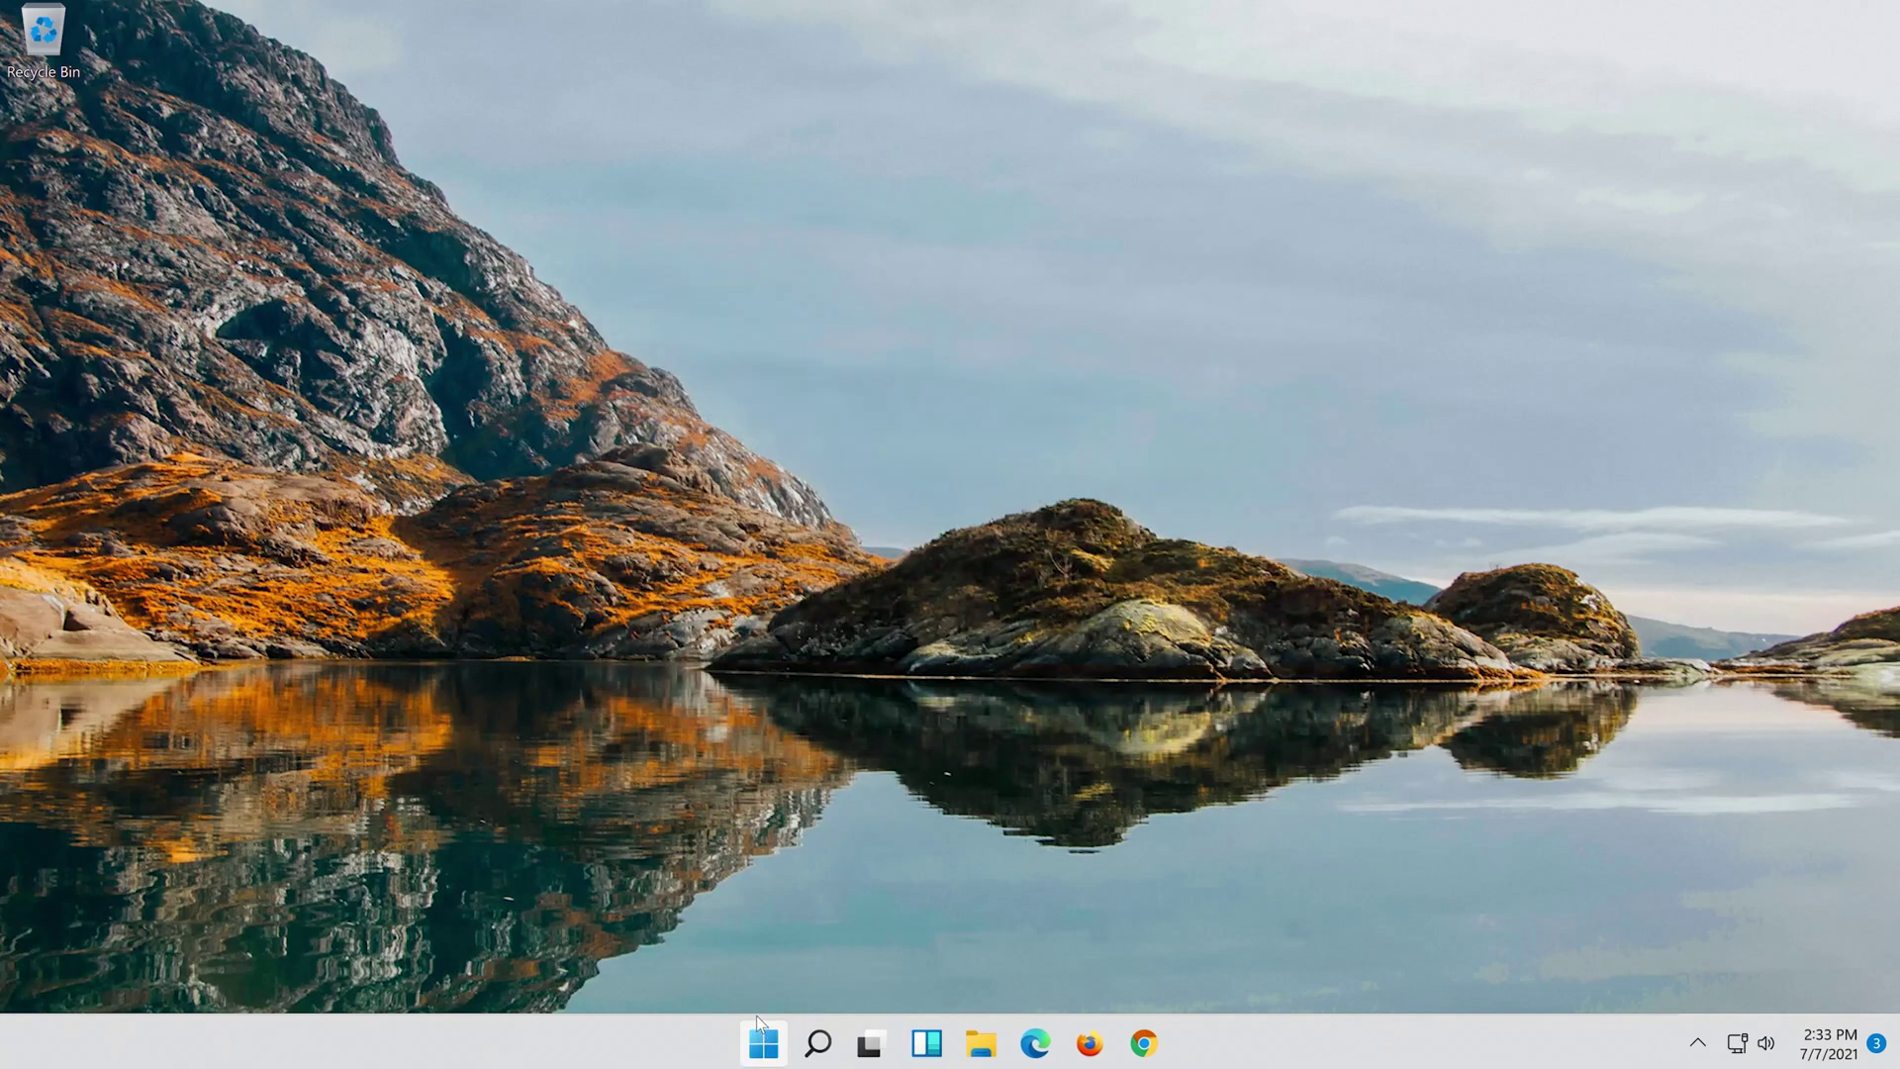
left_click(756, 1015)
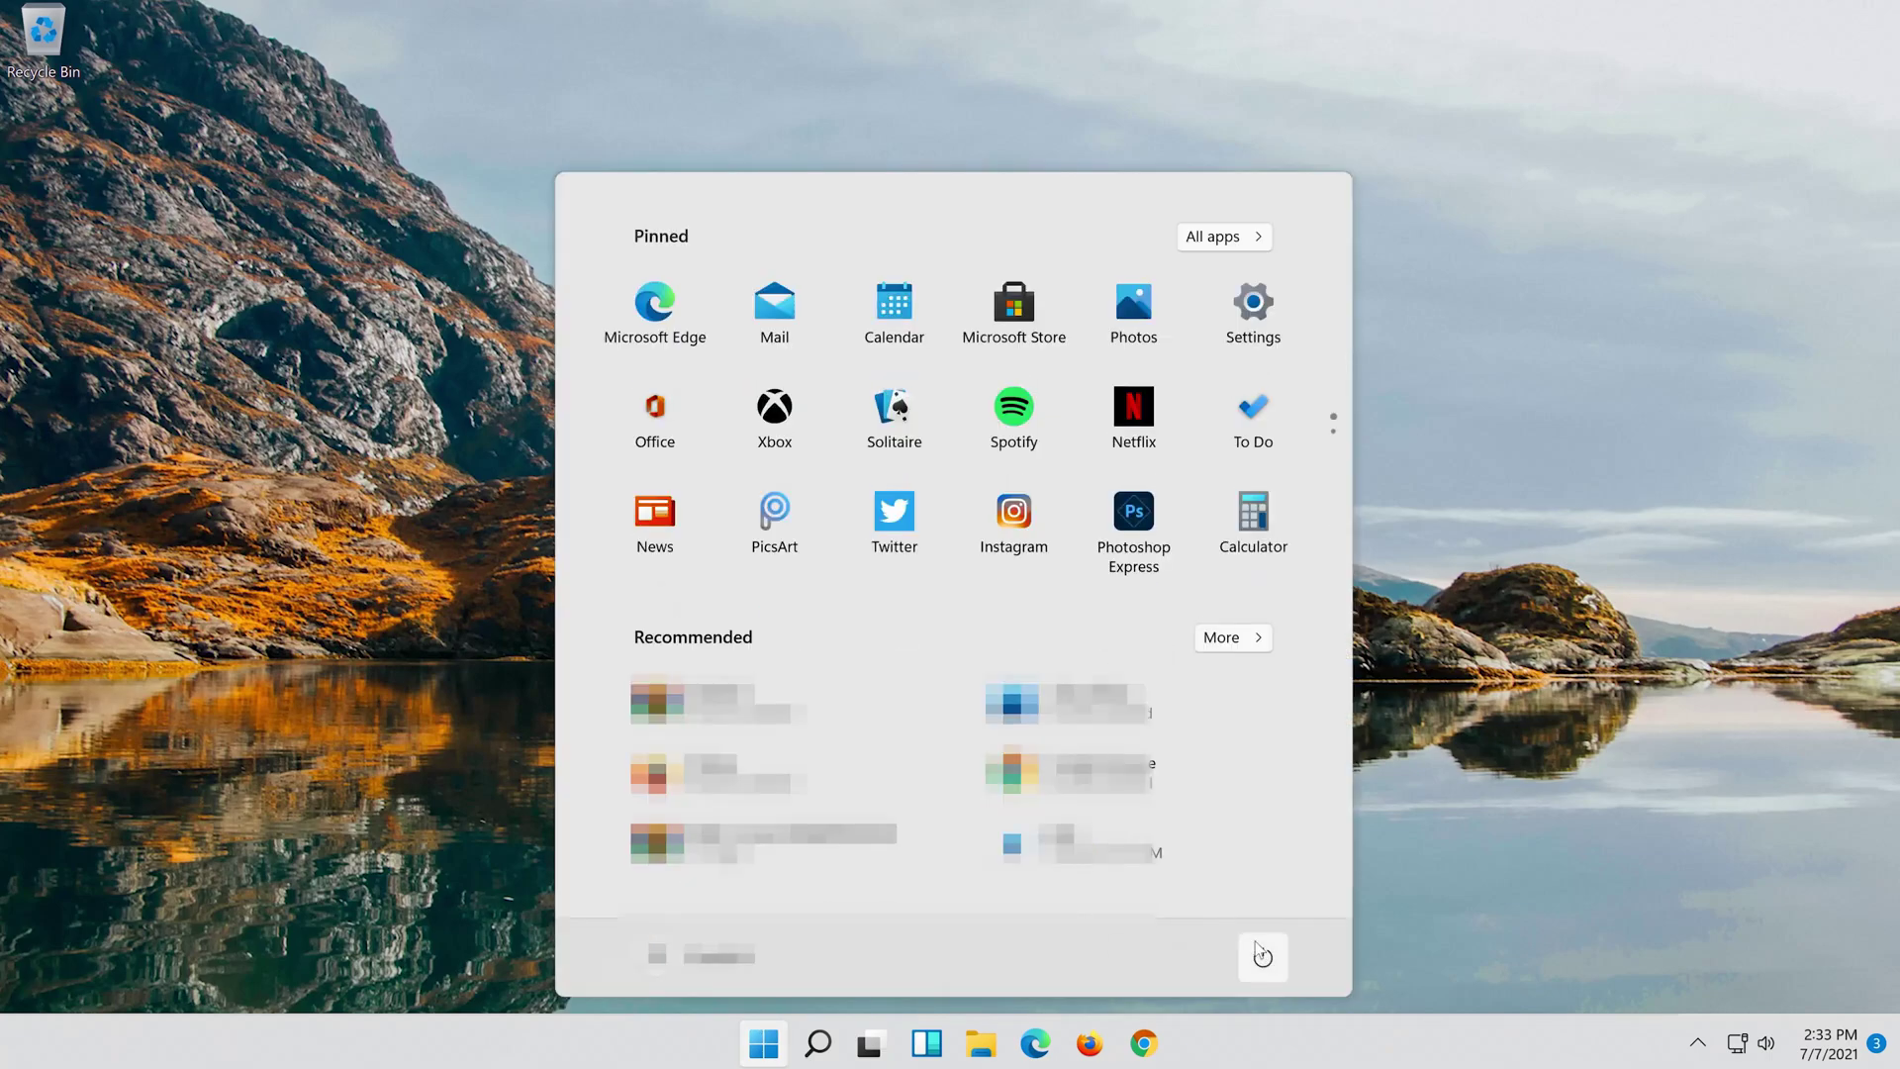
left_click(1263, 957)
left_click(1262, 909)
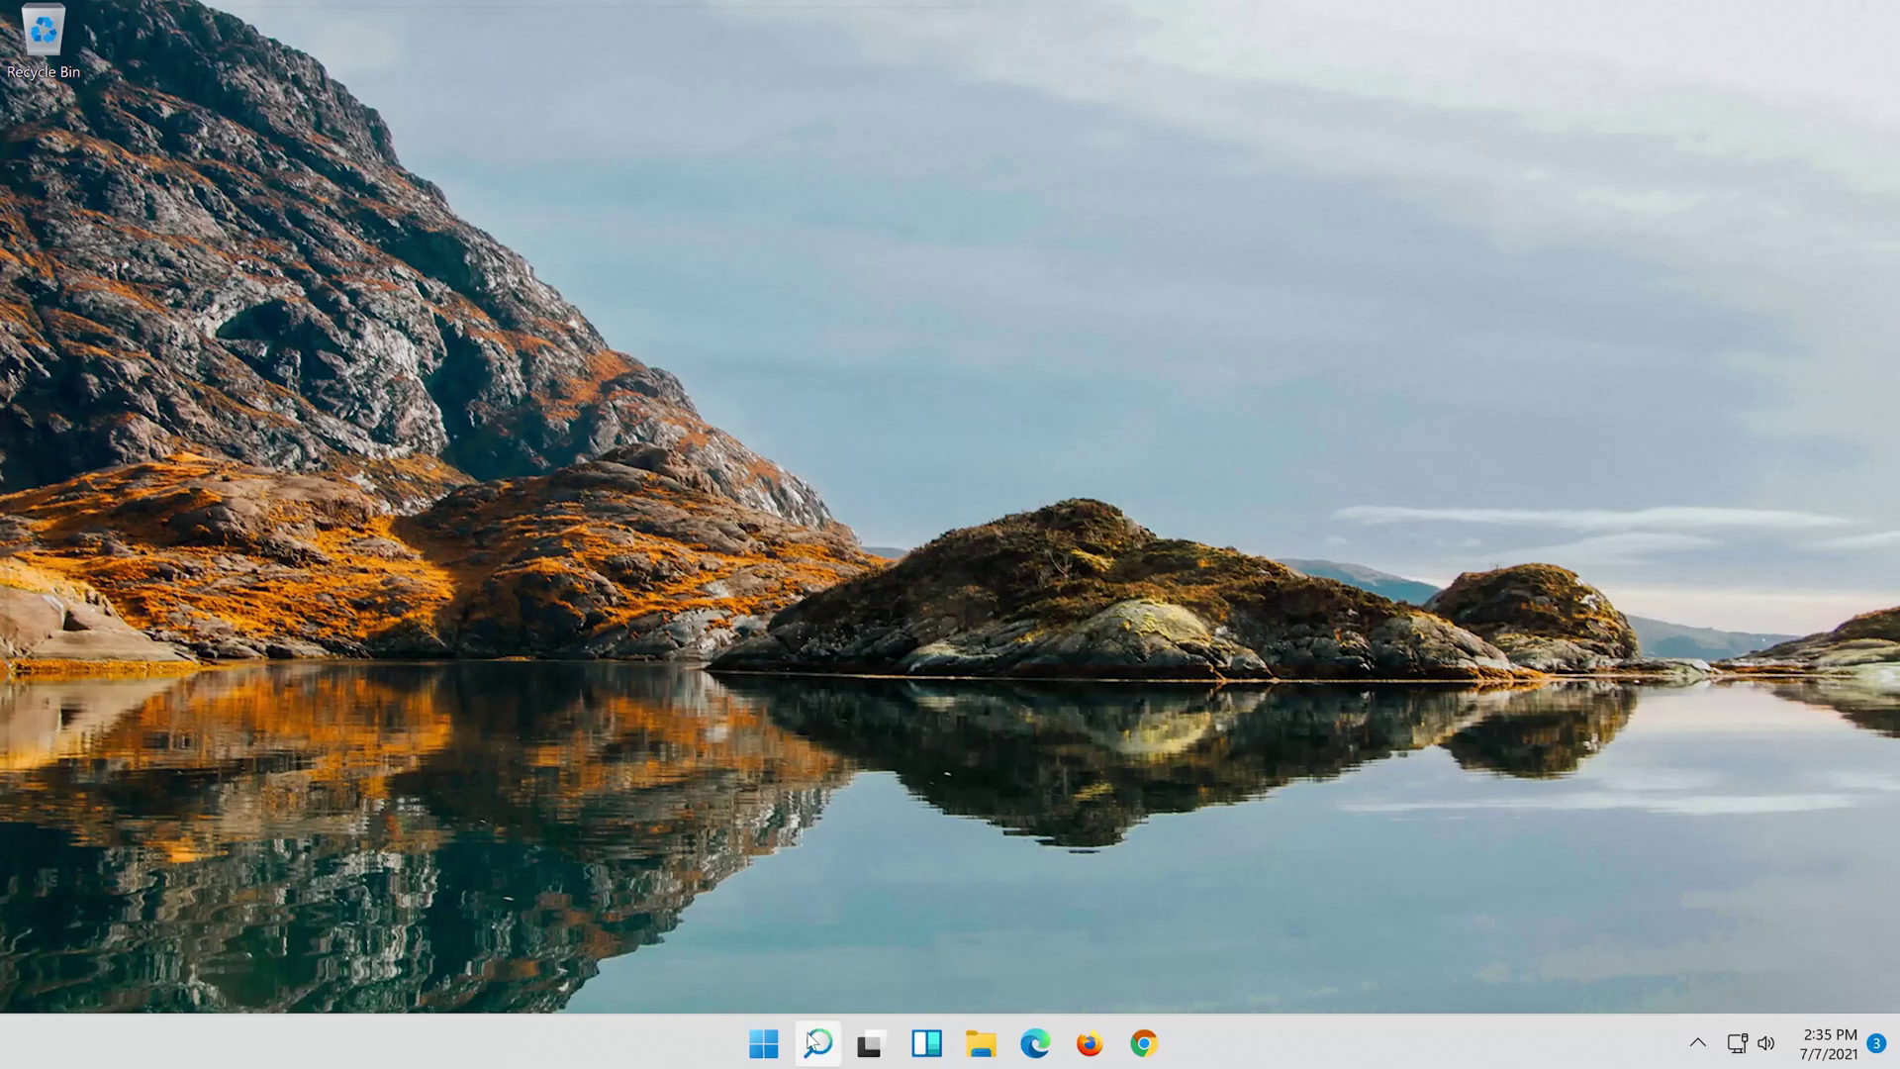
Step: Search Windows for 'control panel' and open Control Panel from the results
left_click(816, 1041)
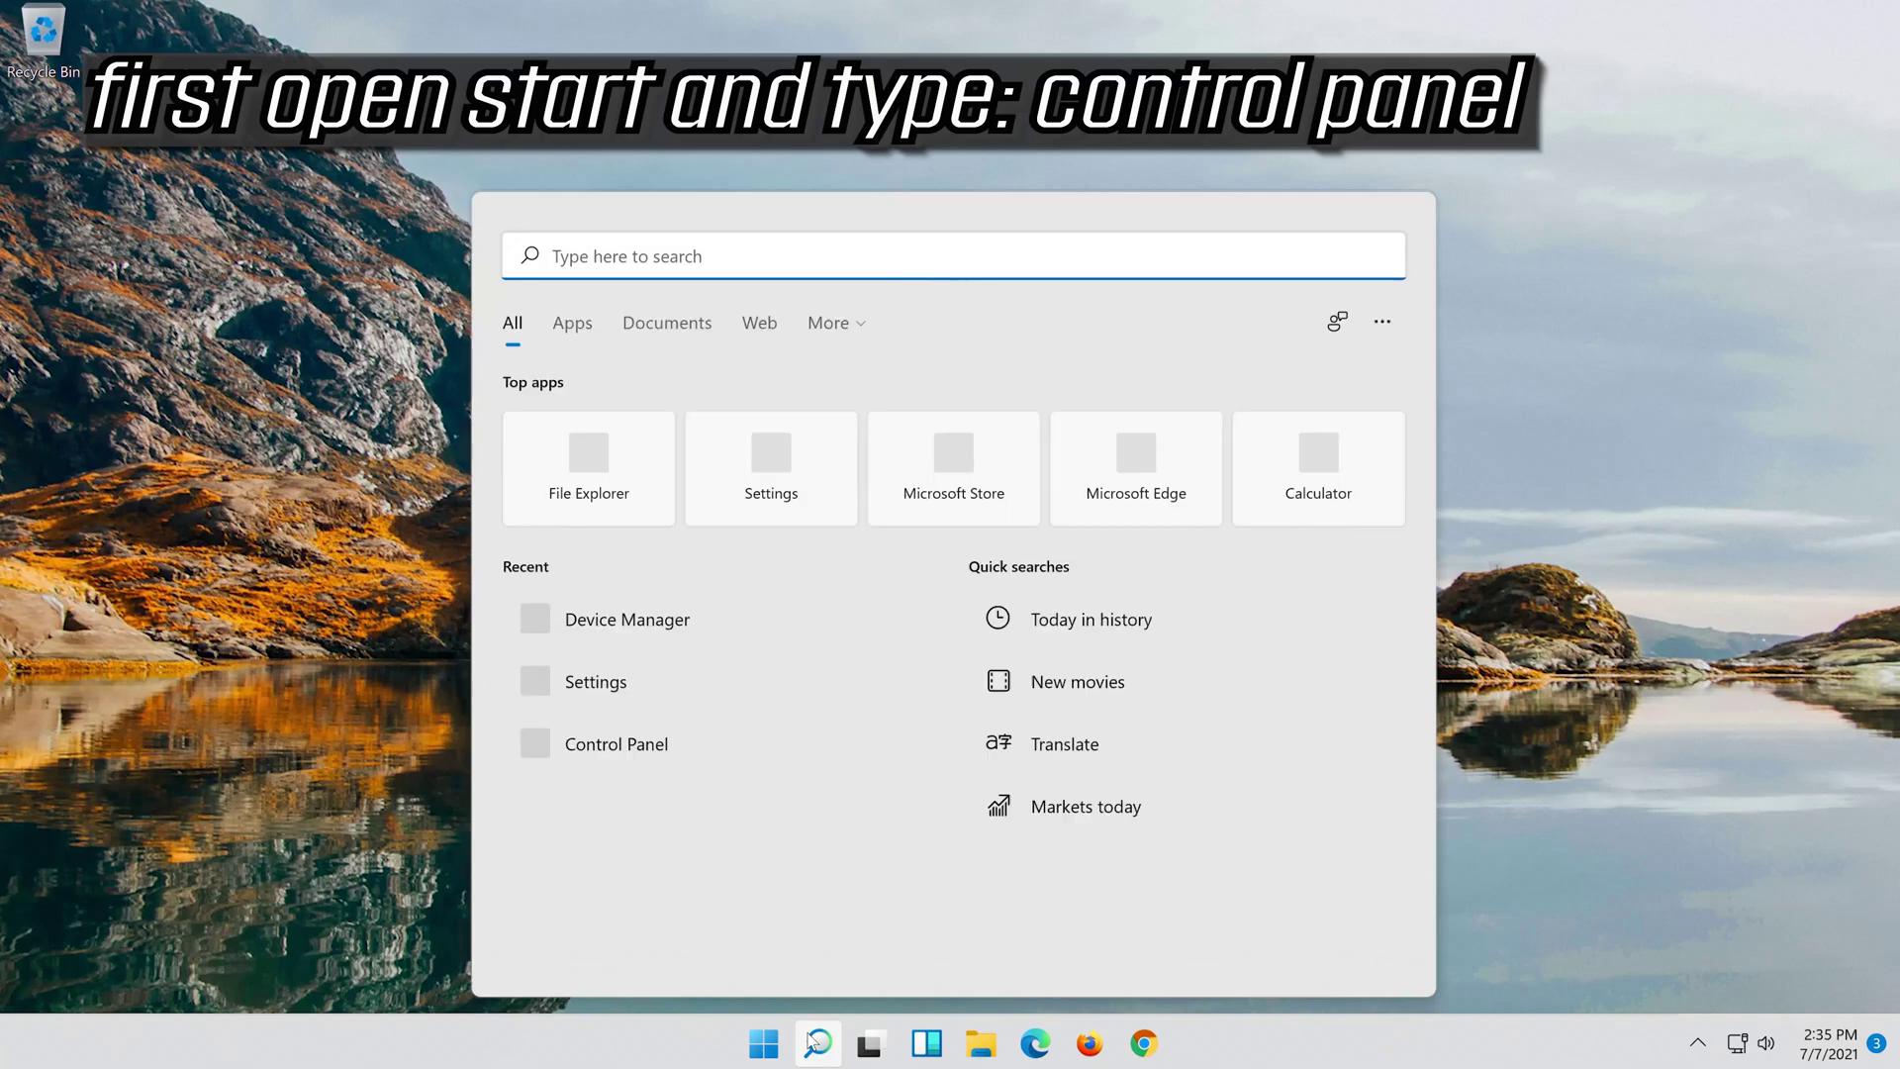
type("con")
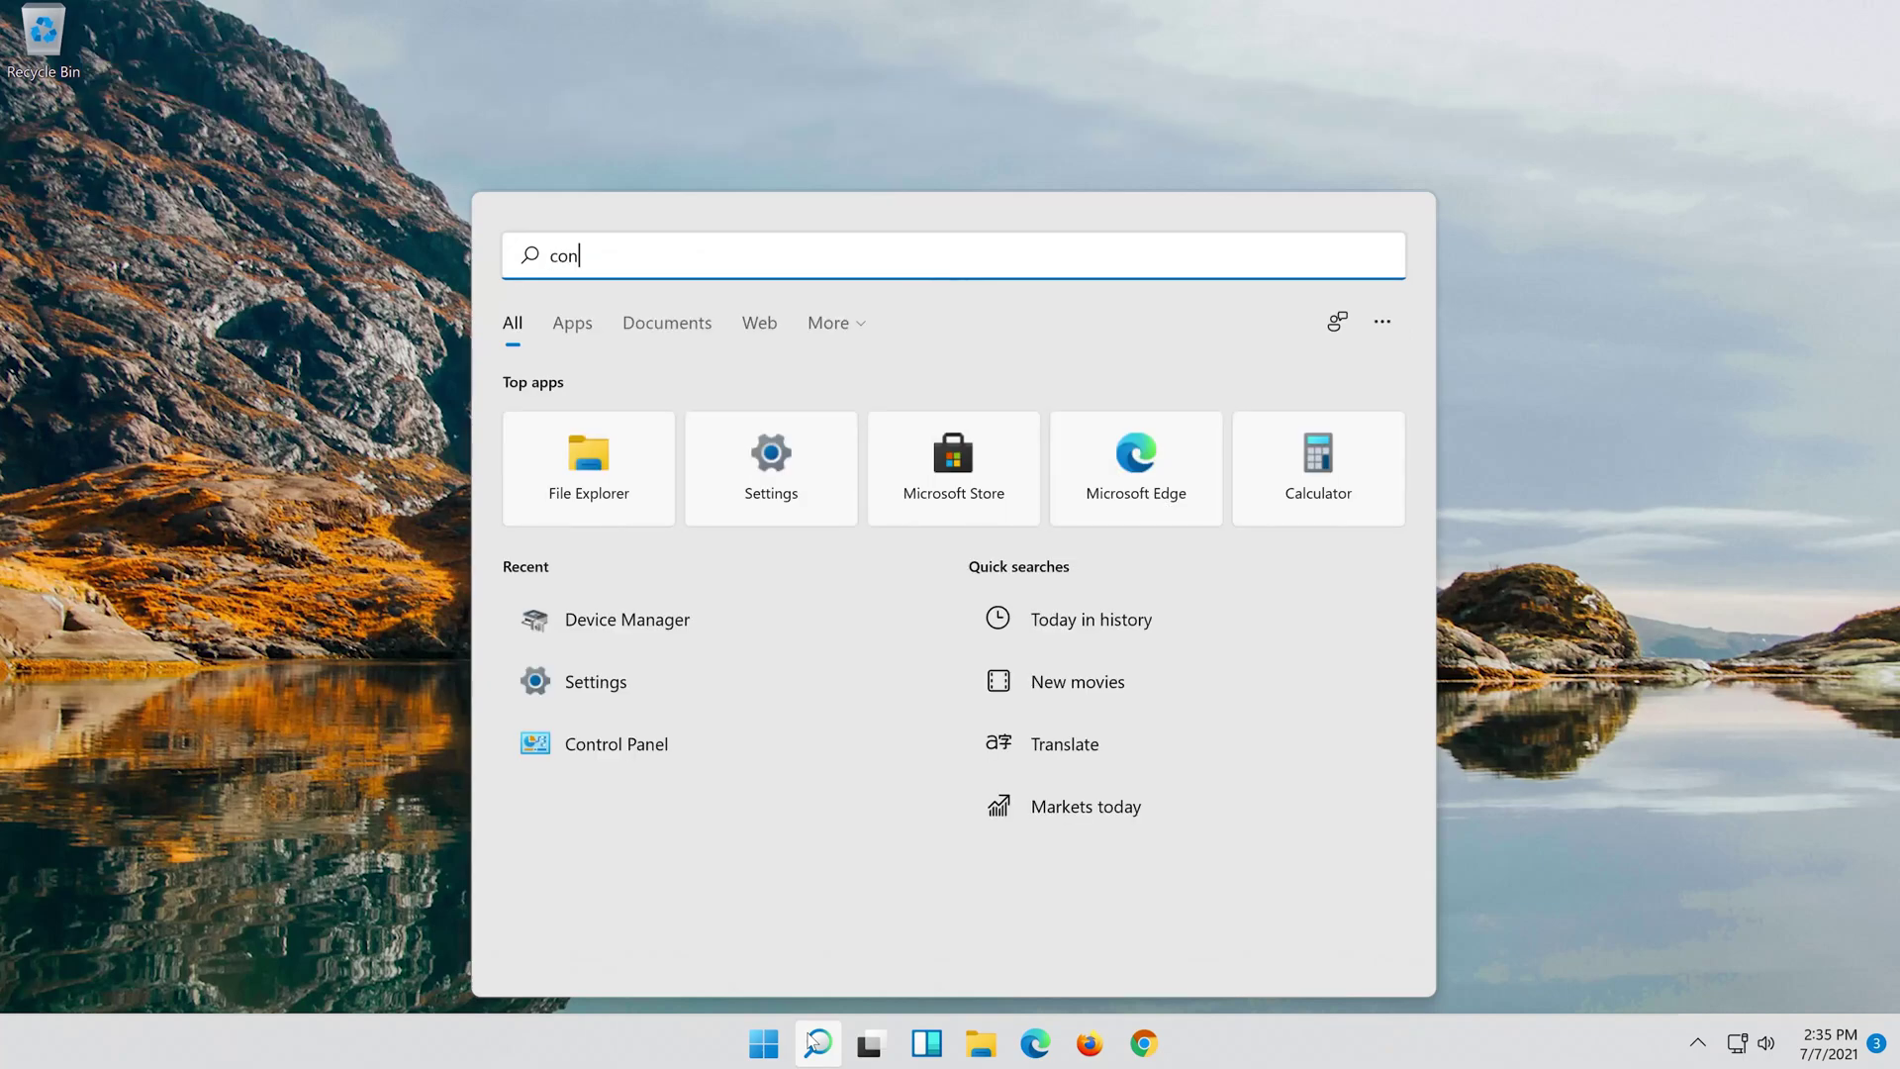
type("trol panel")
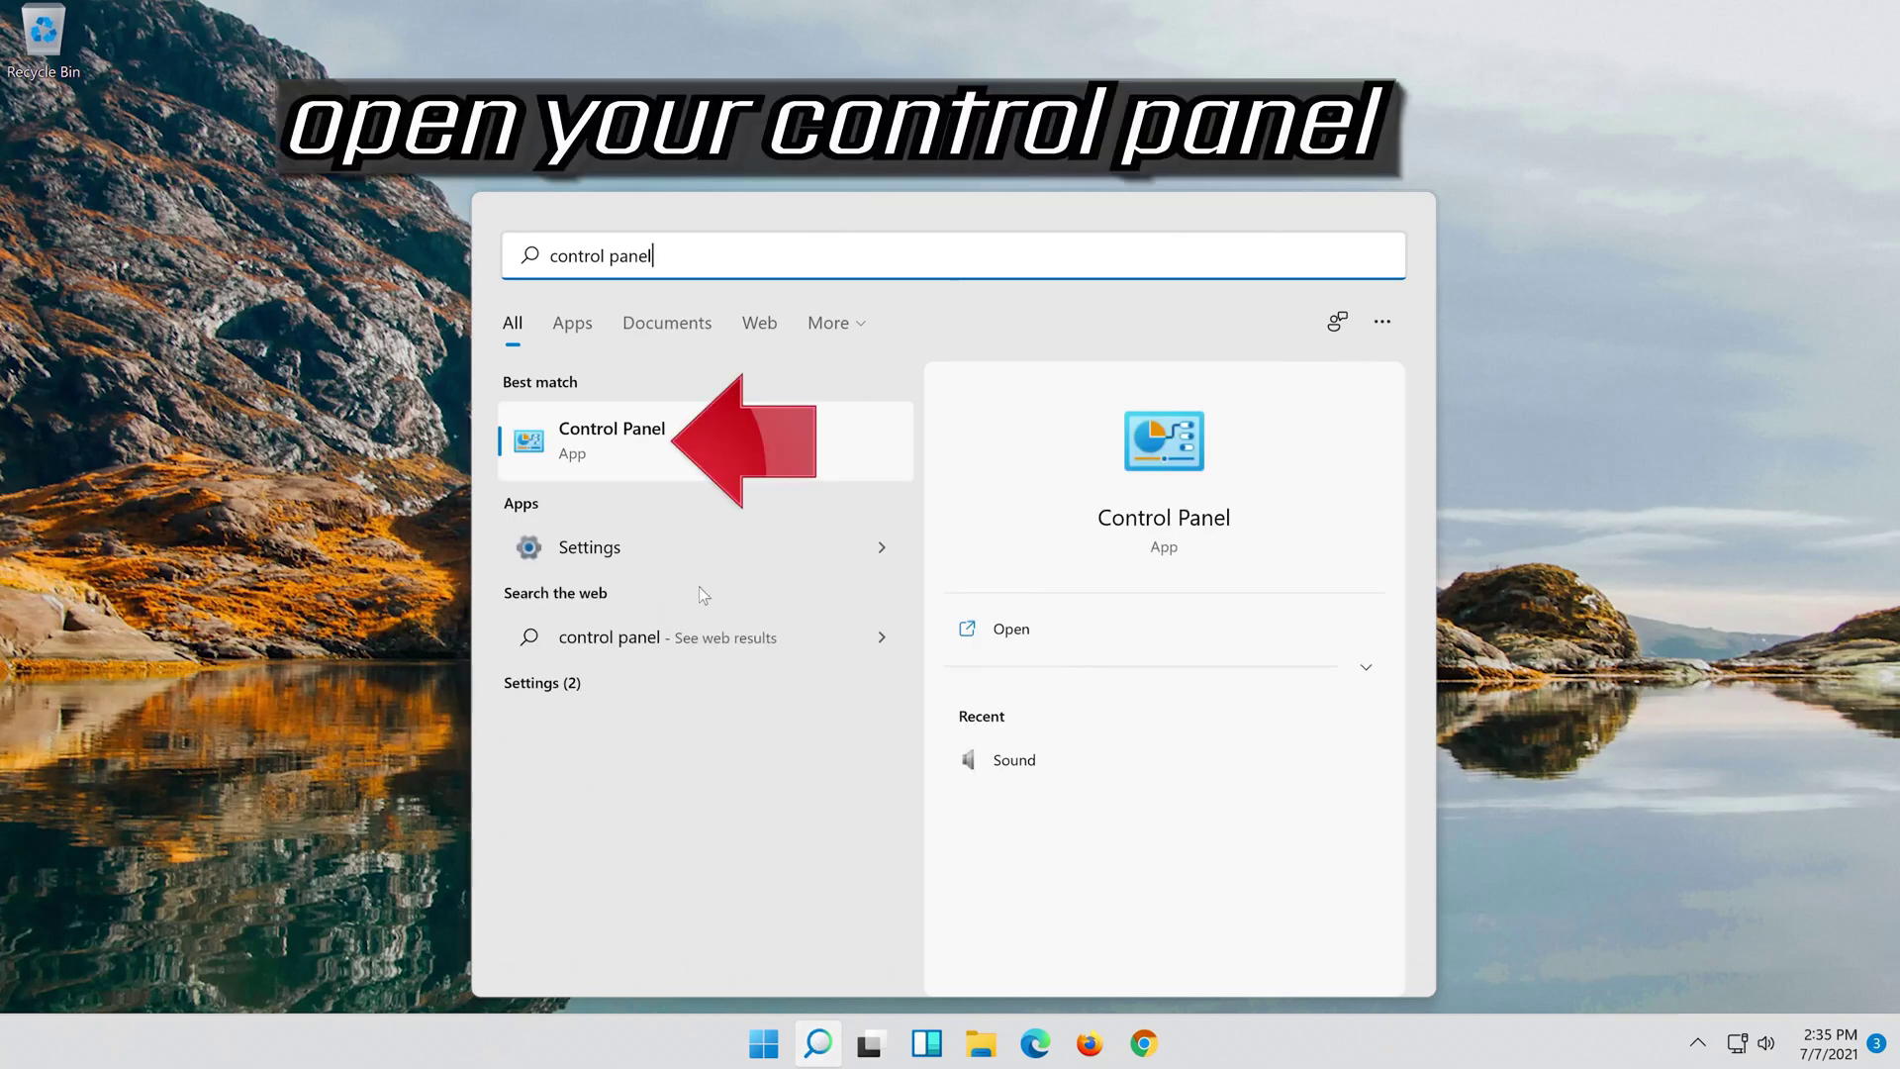
left_click(698, 473)
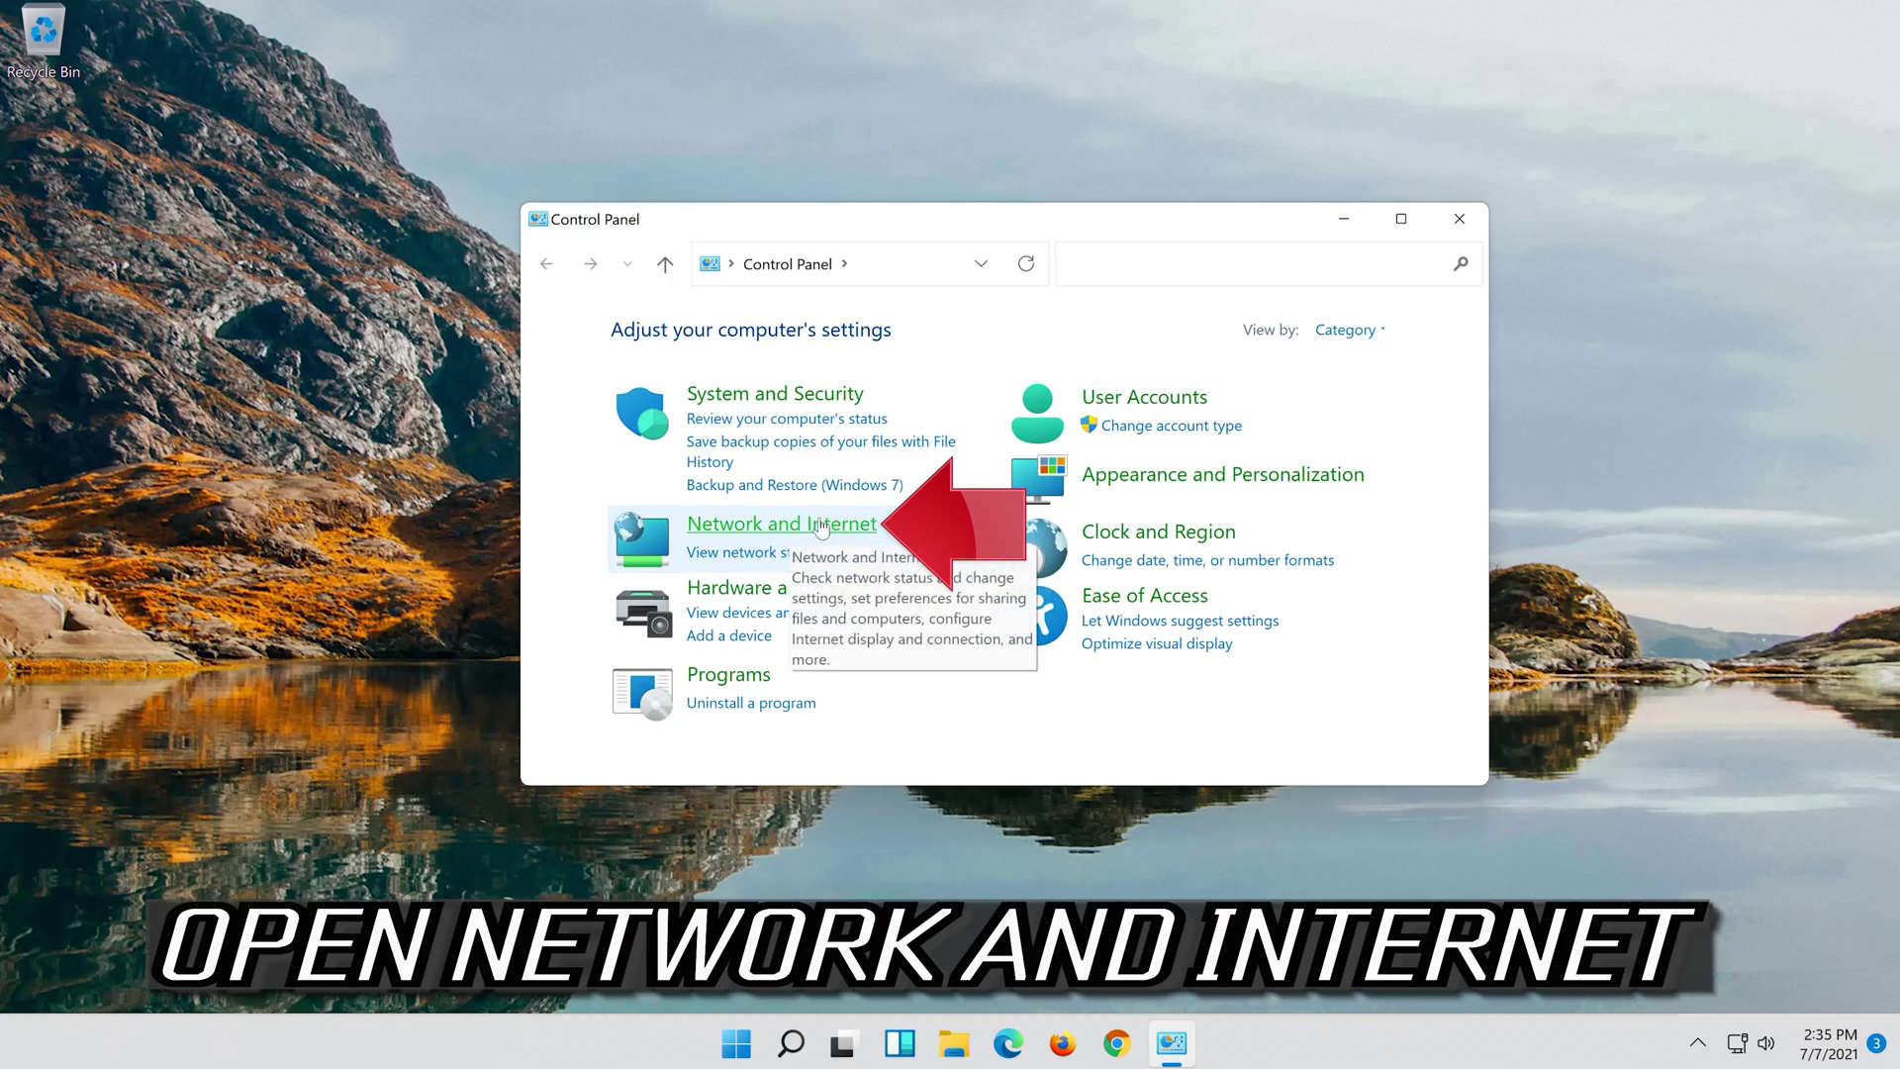
Step: Go to Network and Internet > Network and Sharing Center and open the Ethernet0 connection status
left_click(822, 524)
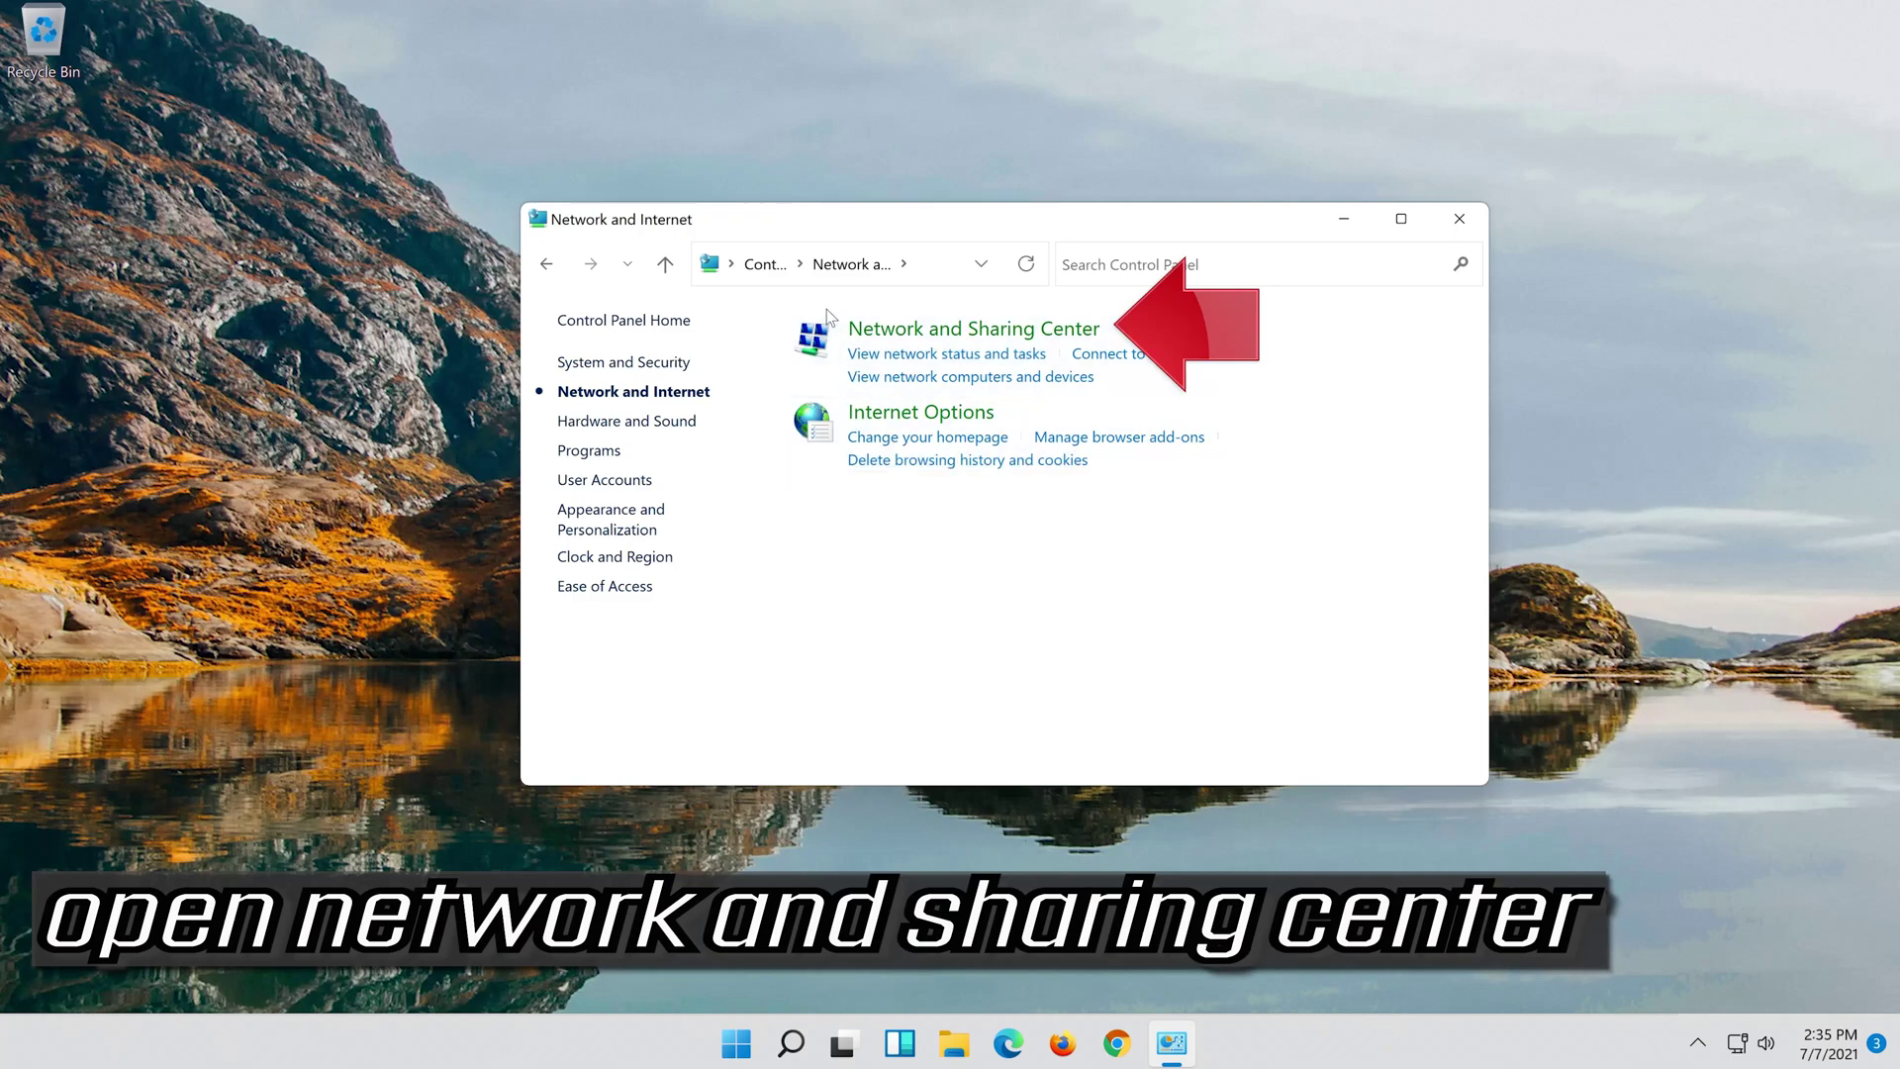
left_click(925, 329)
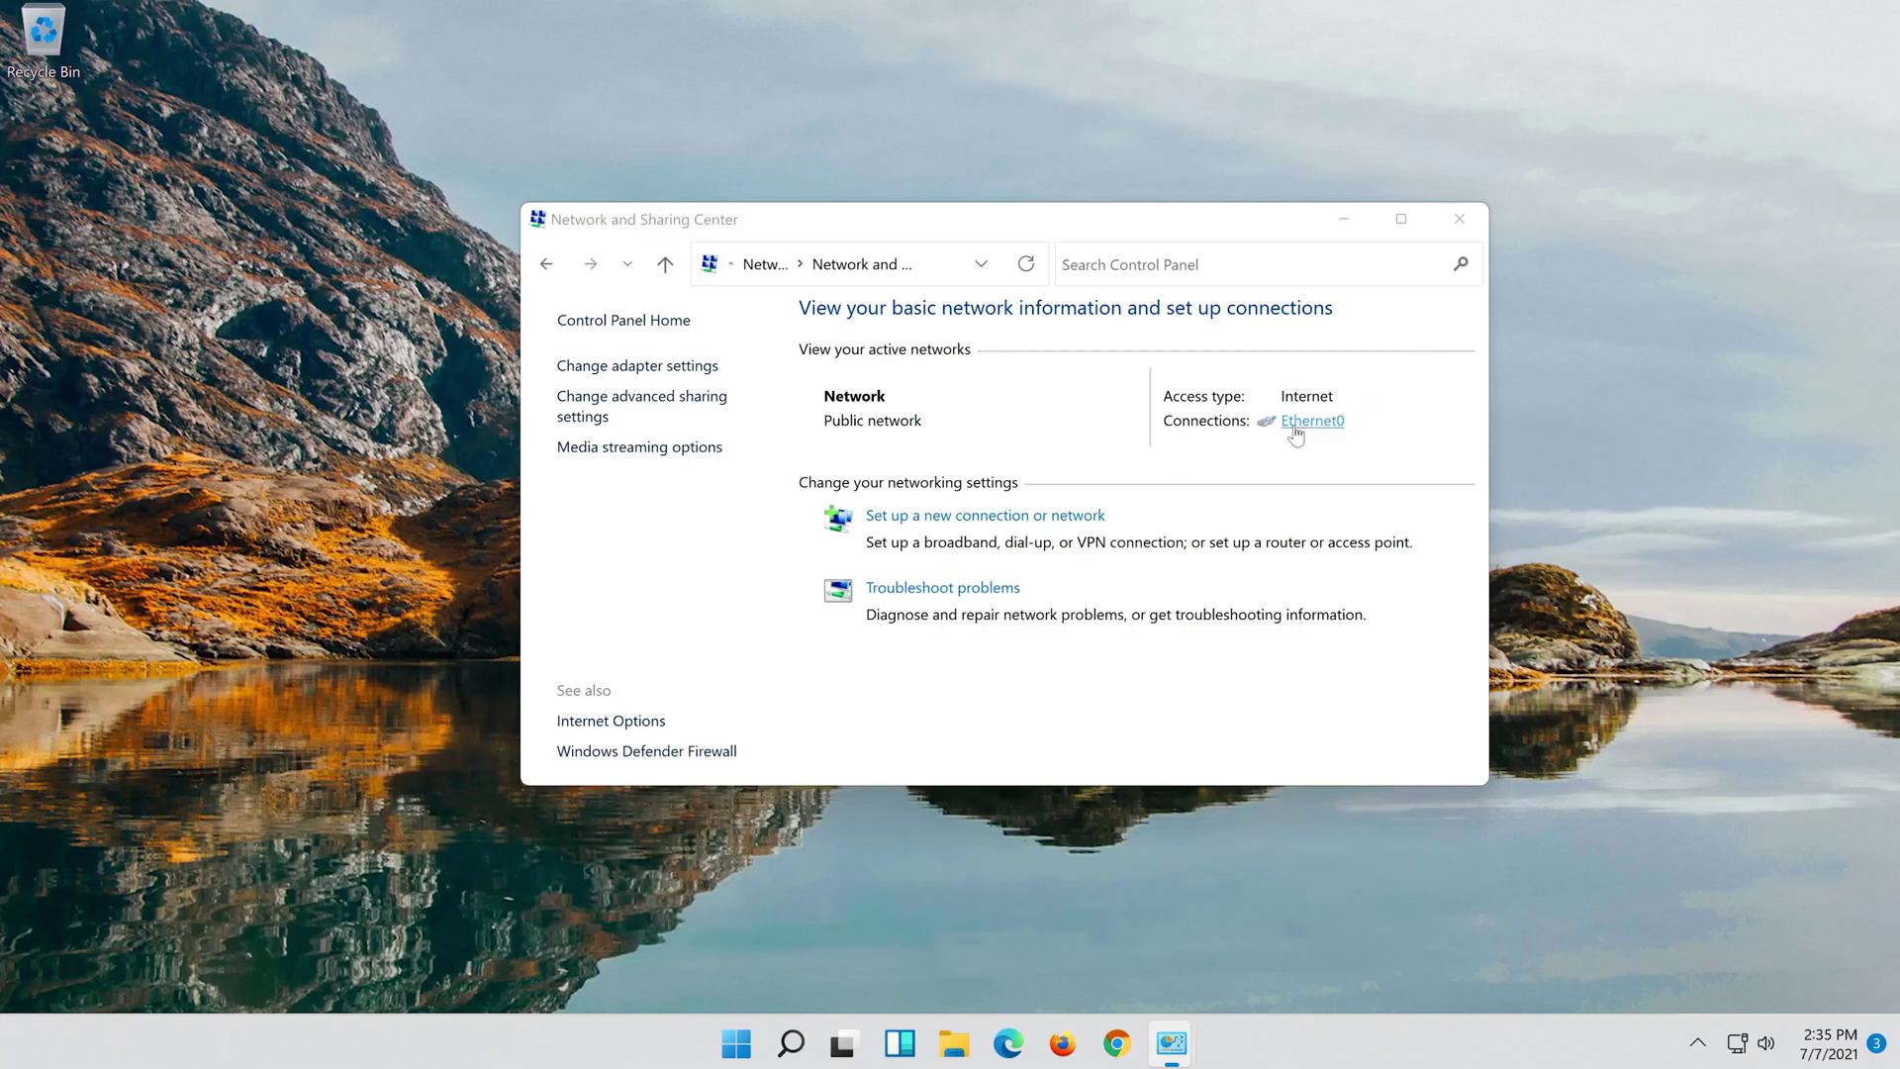
left_click(1307, 426)
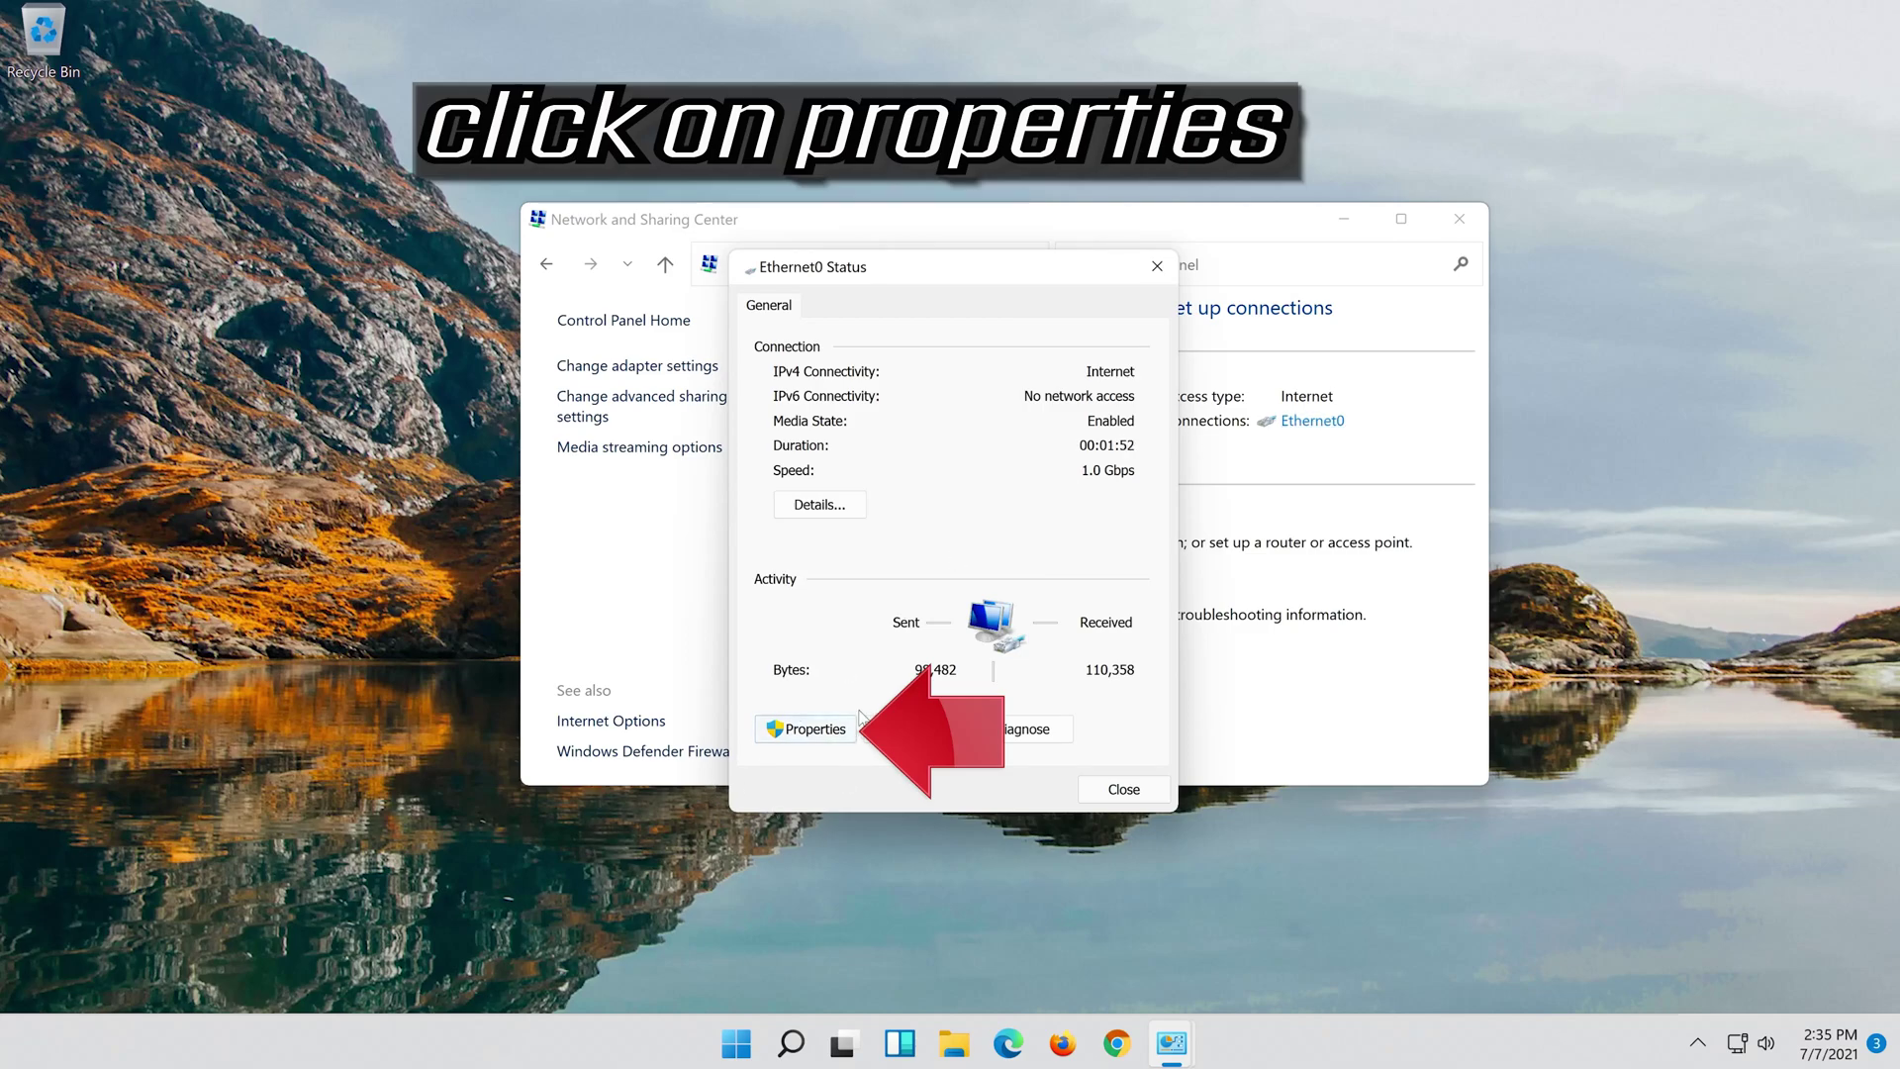
Step: Open Ethernet0's properties and select Internet Protocol Version 4 (TCP/IPv4)
left_click(809, 737)
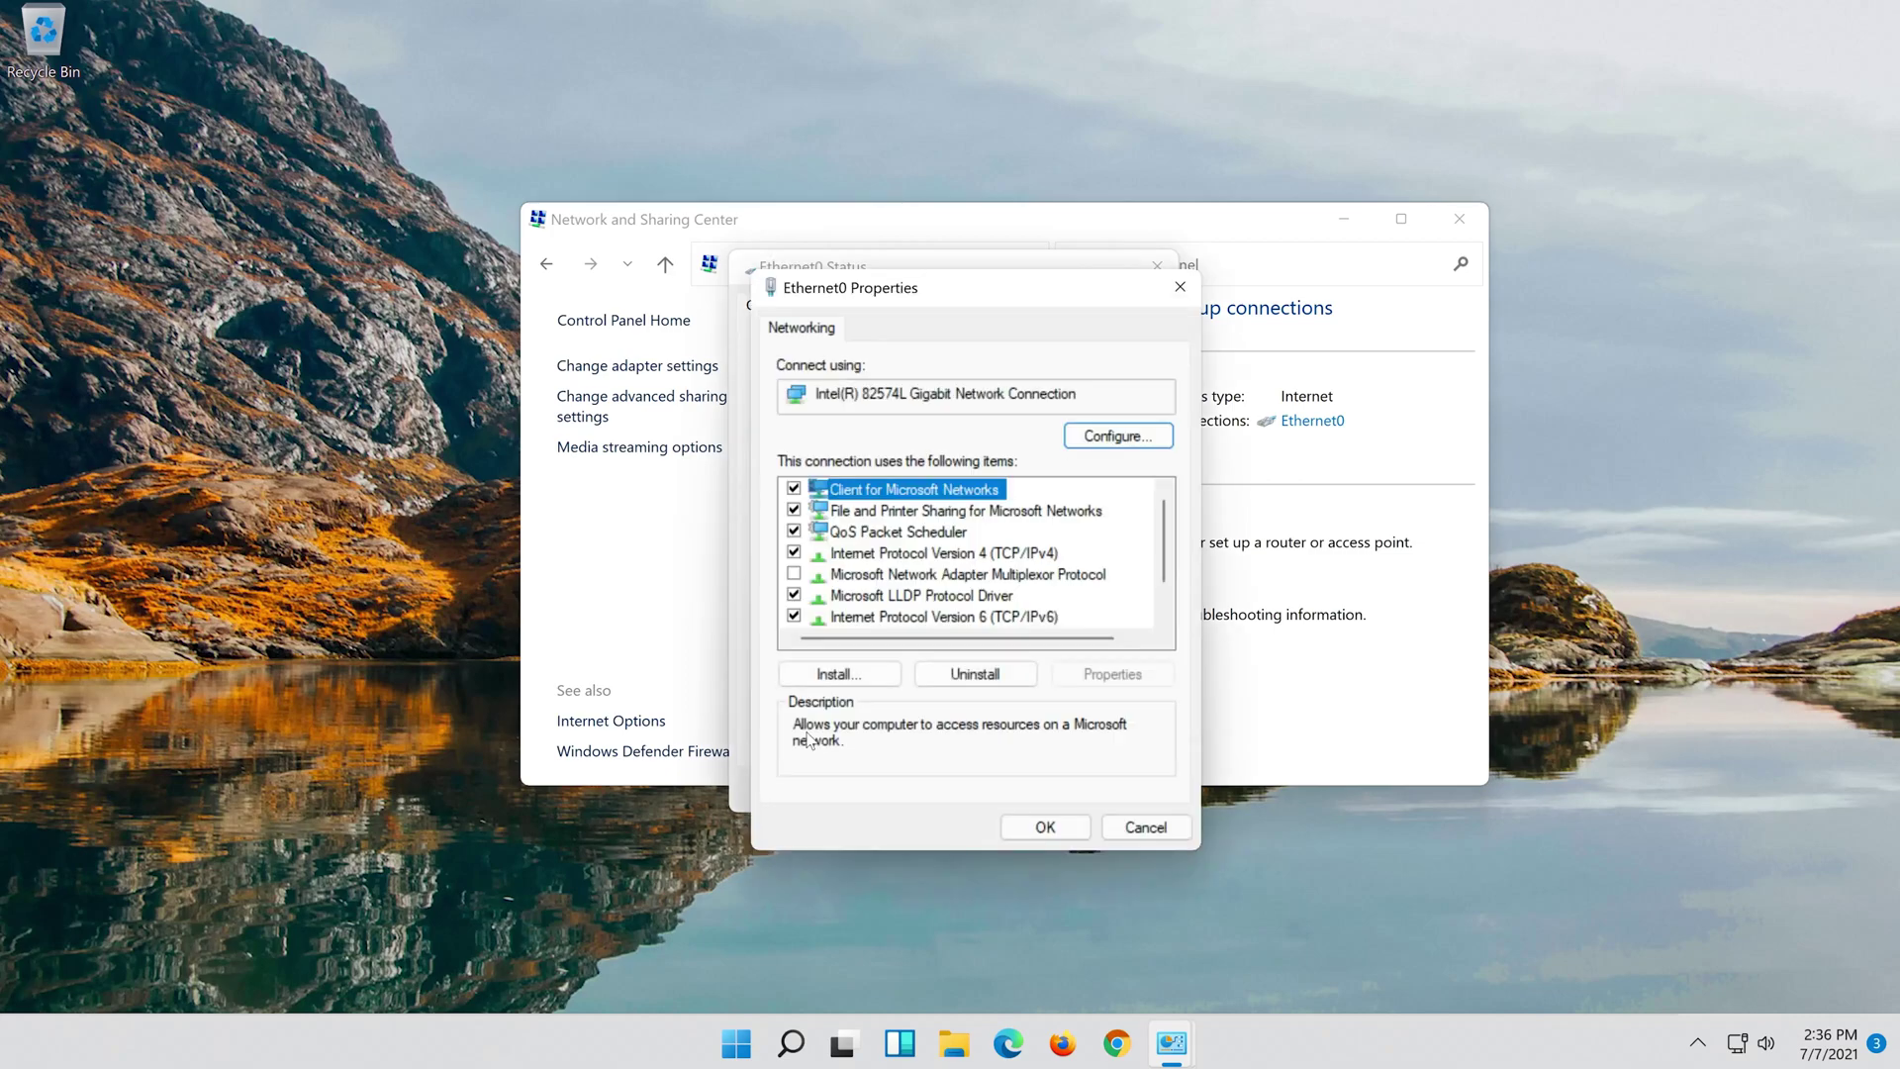
left_click(848, 561)
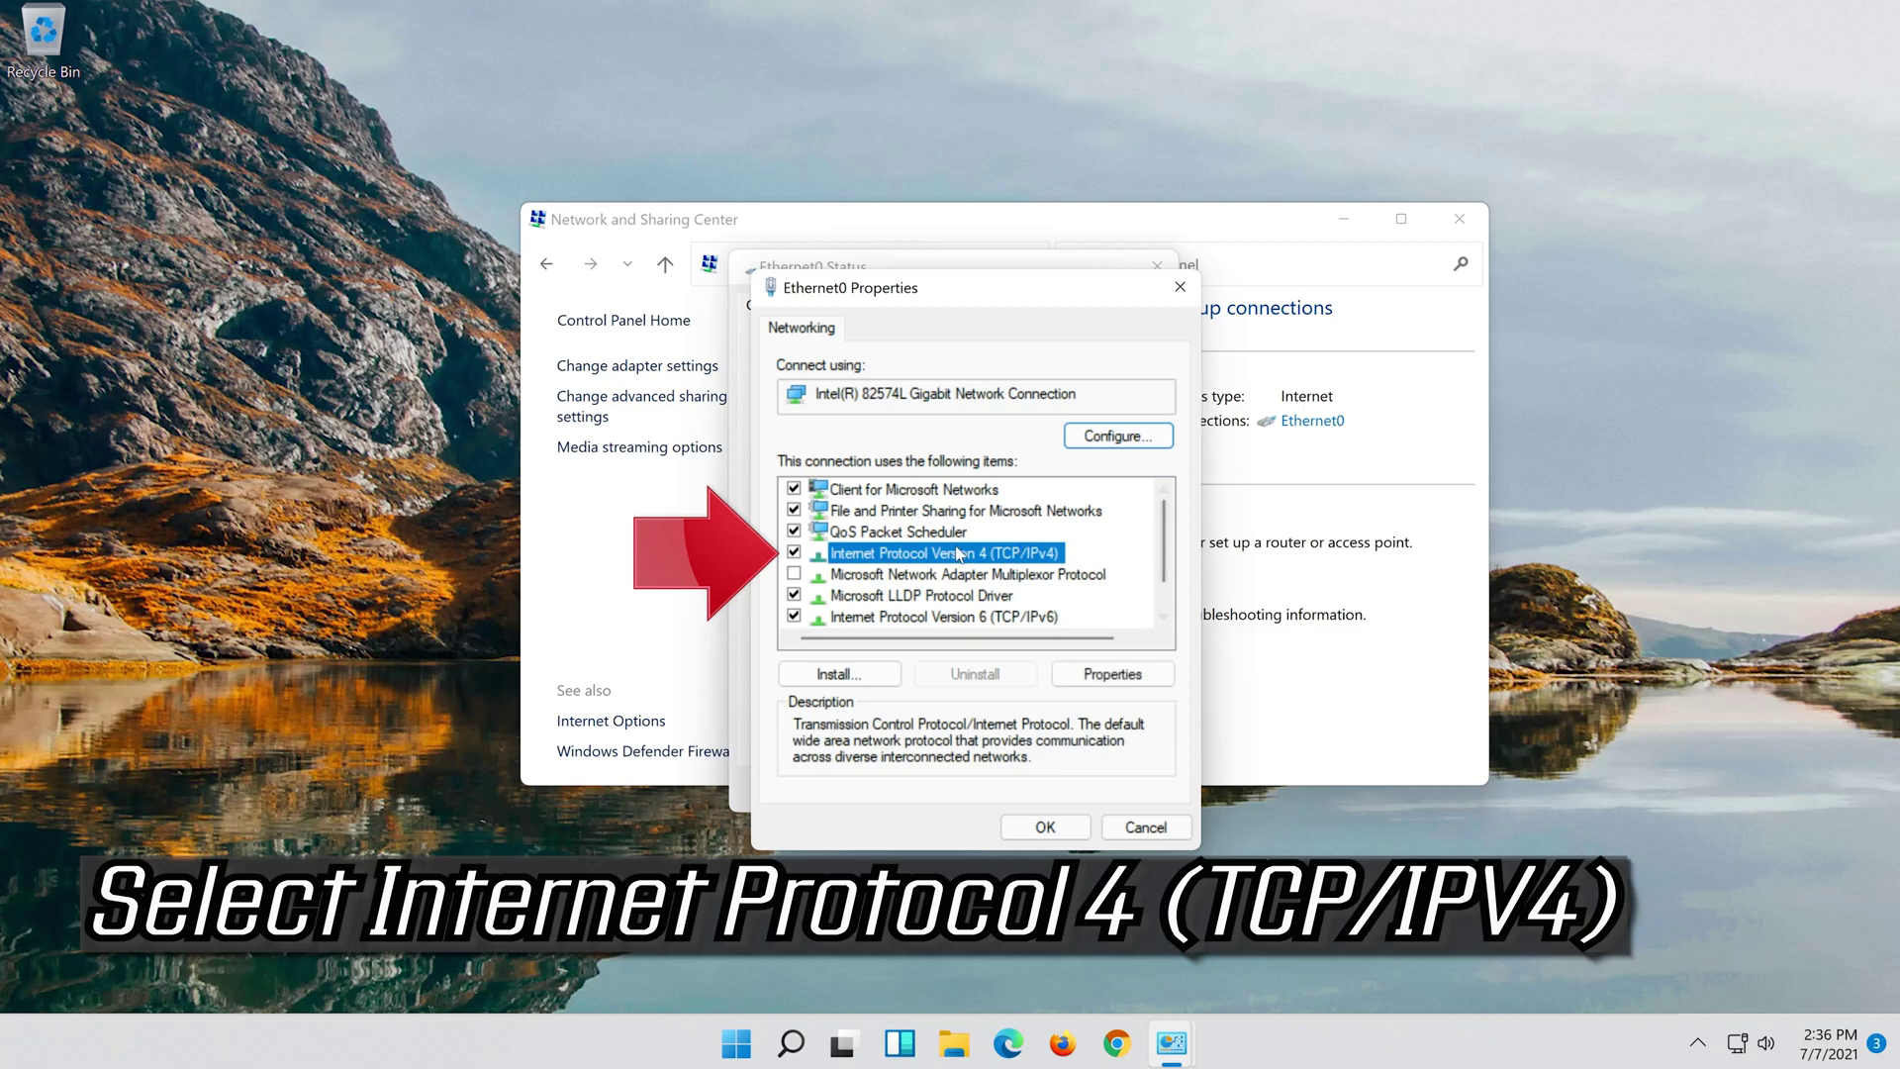
Step: Set Ethernet0's IPv4 DNS servers manually to 8.8.8.8 and 8.8.4.4 and save
left_click(1109, 681)
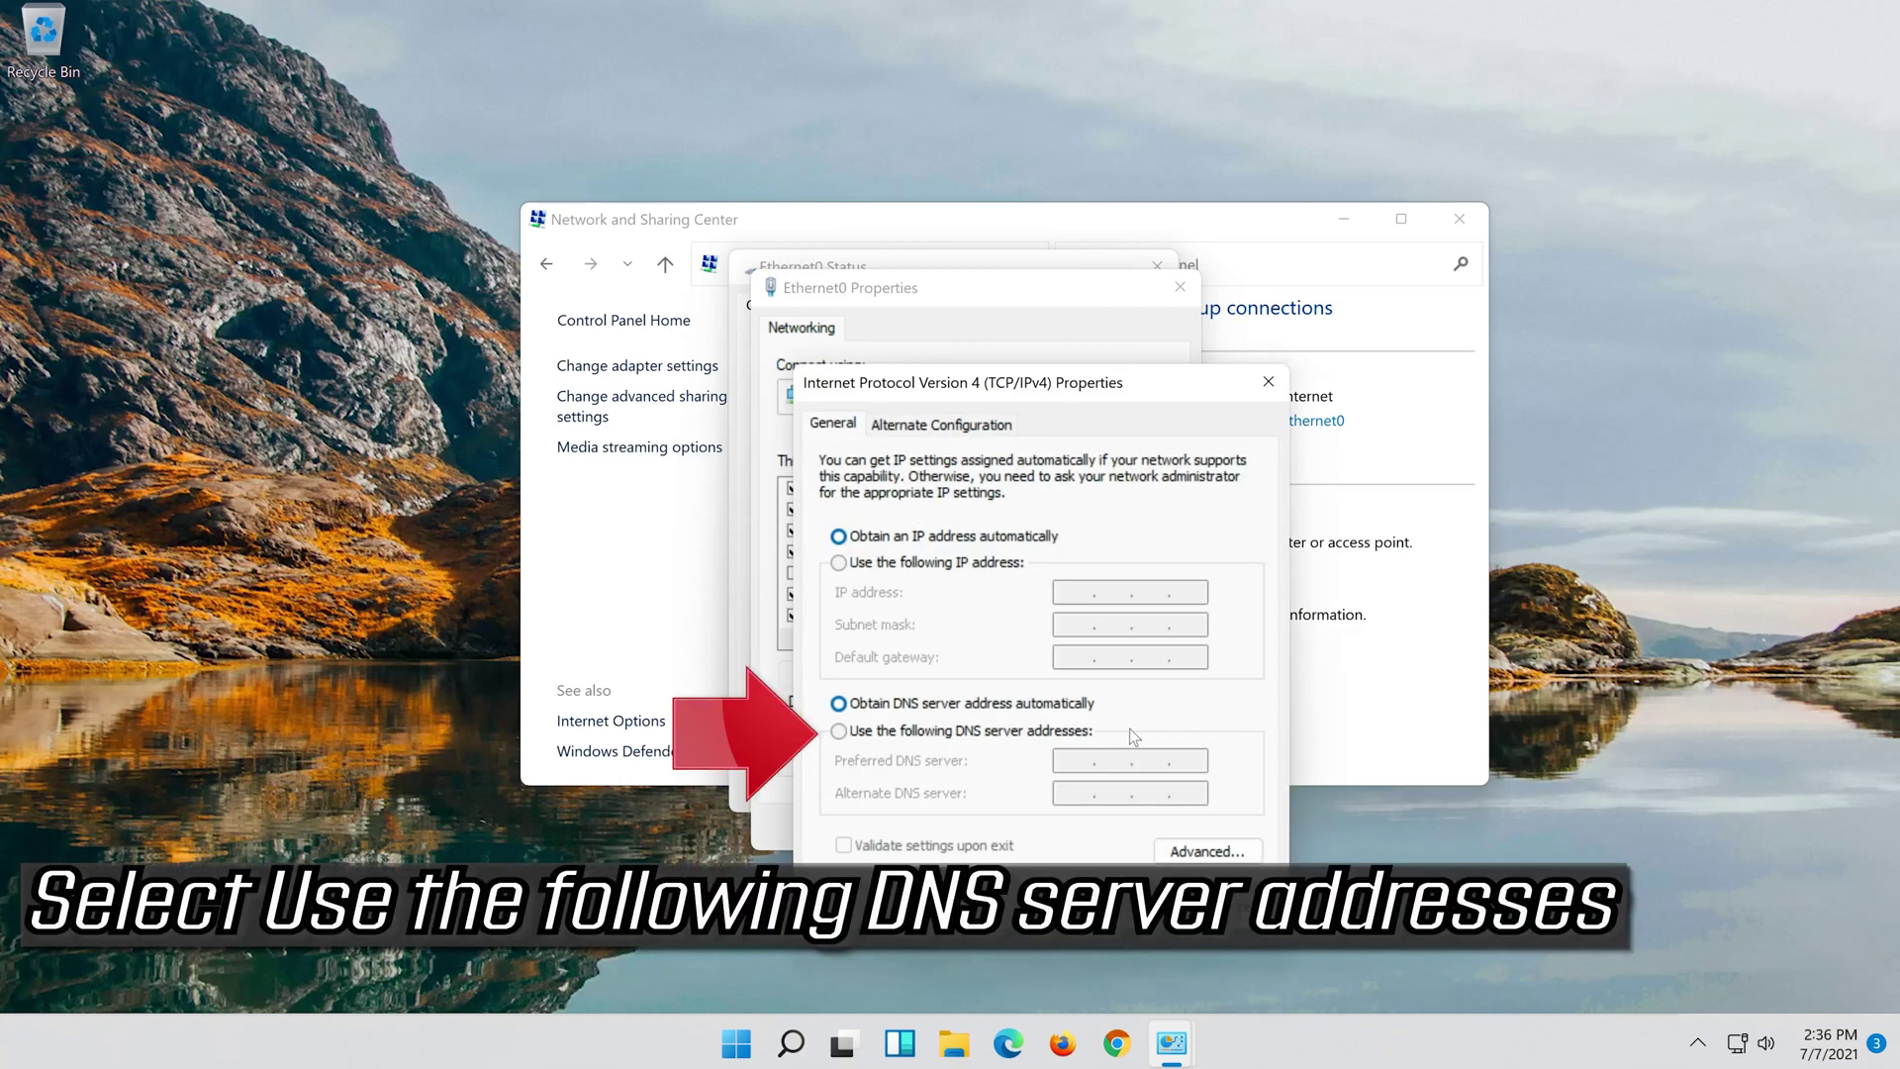
left_click(839, 732)
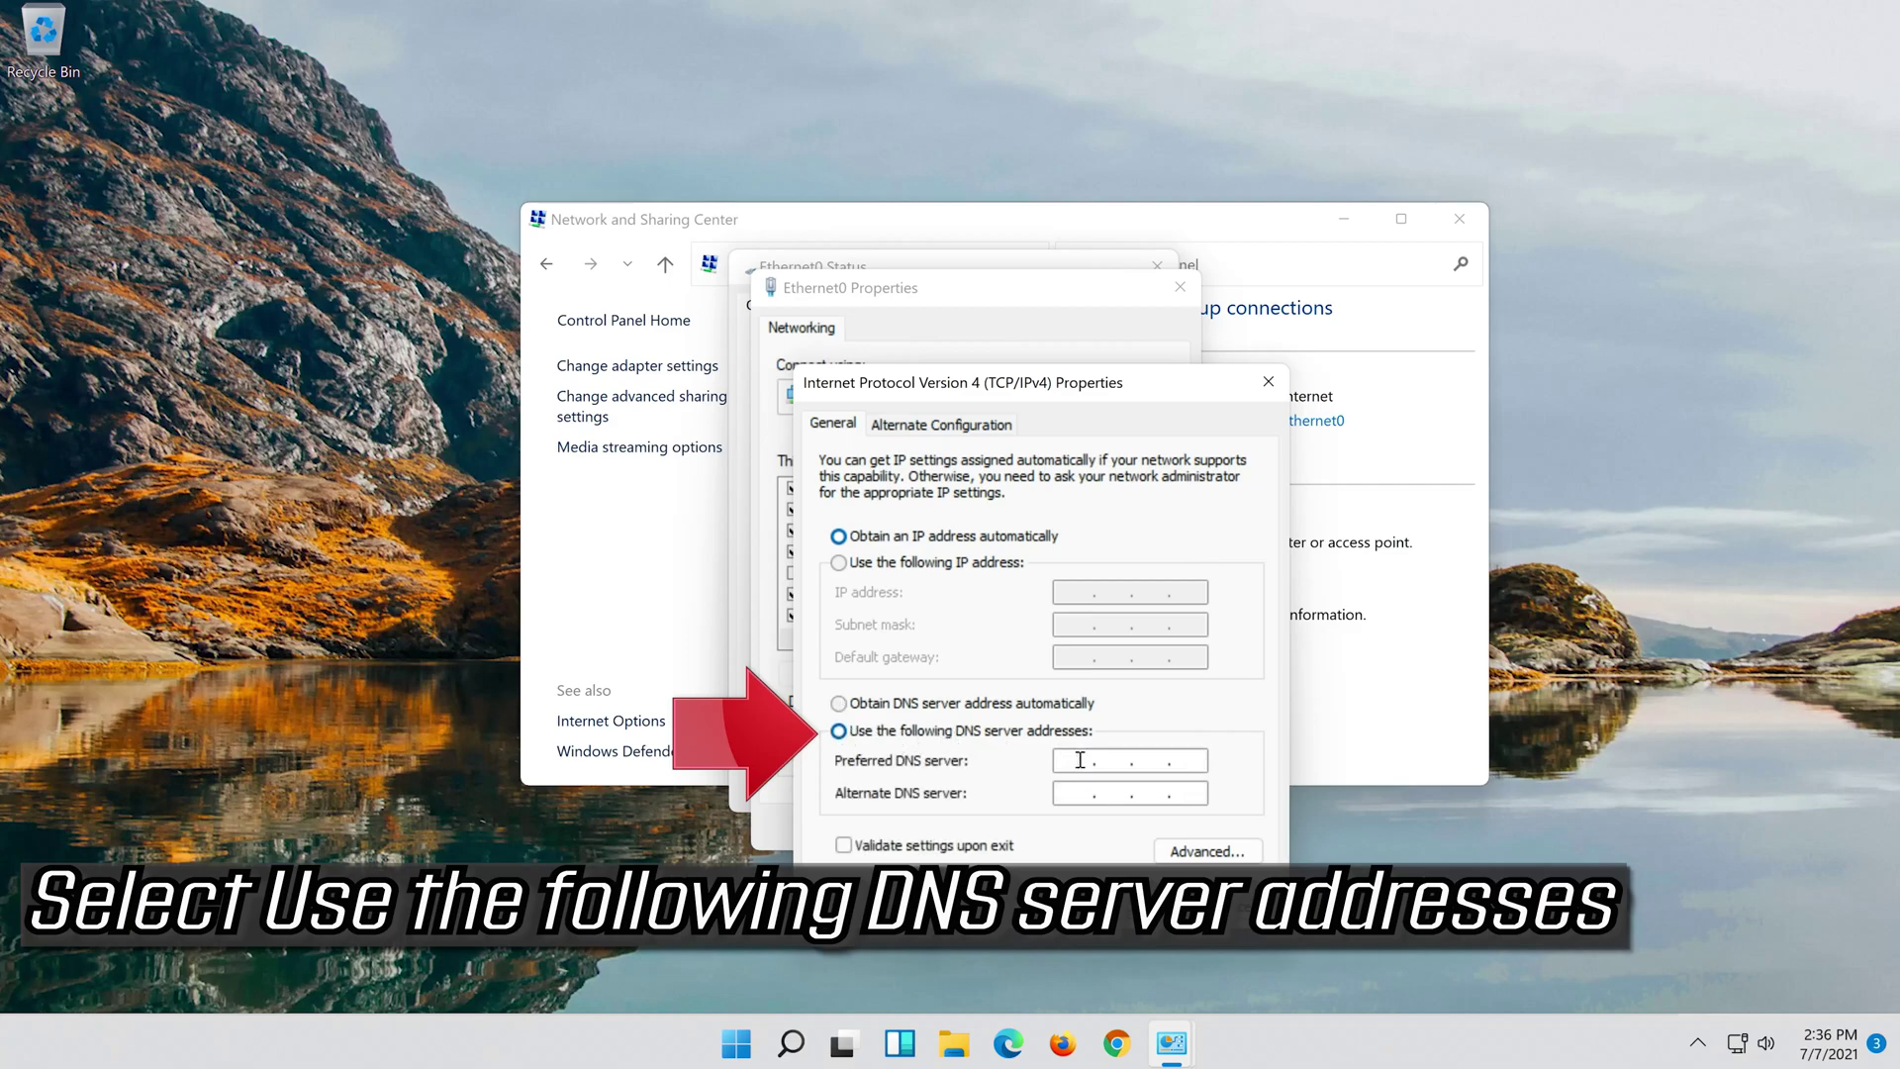
type("8.8.4.4")
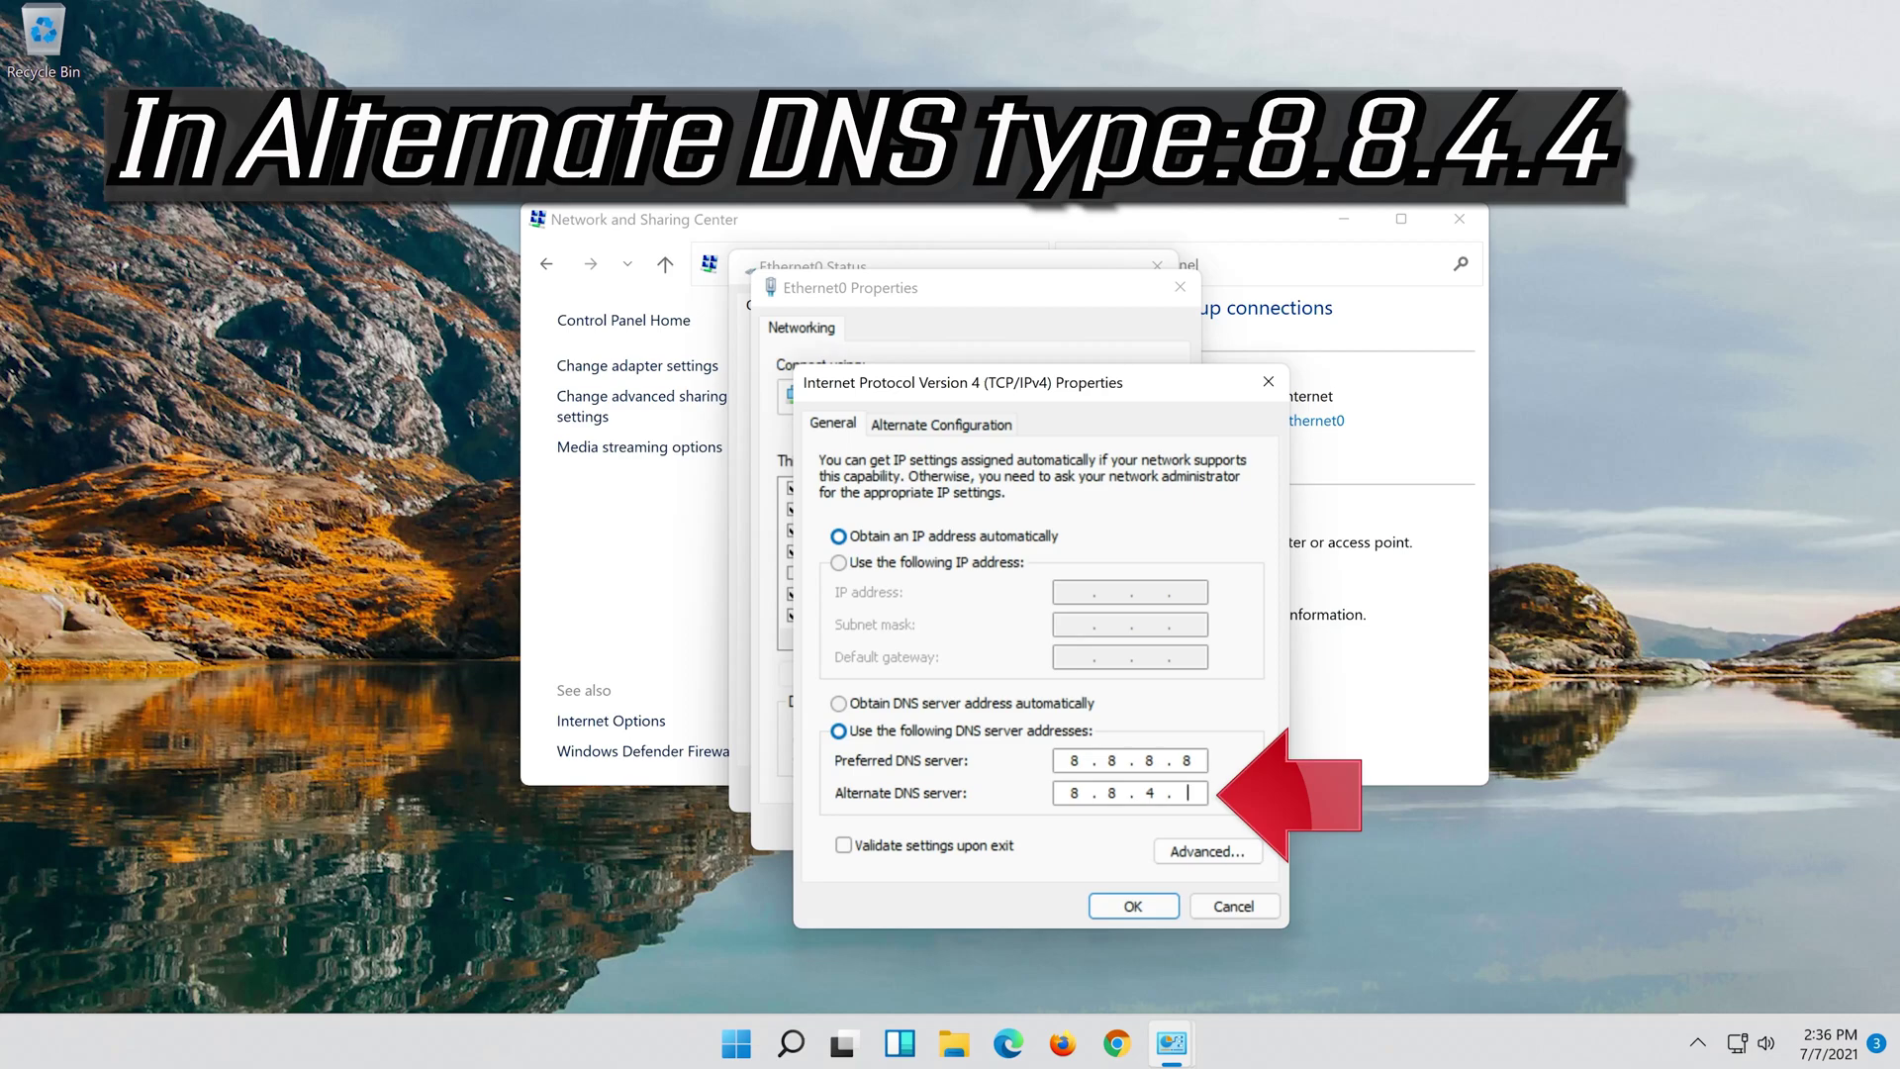
left_click(1134, 907)
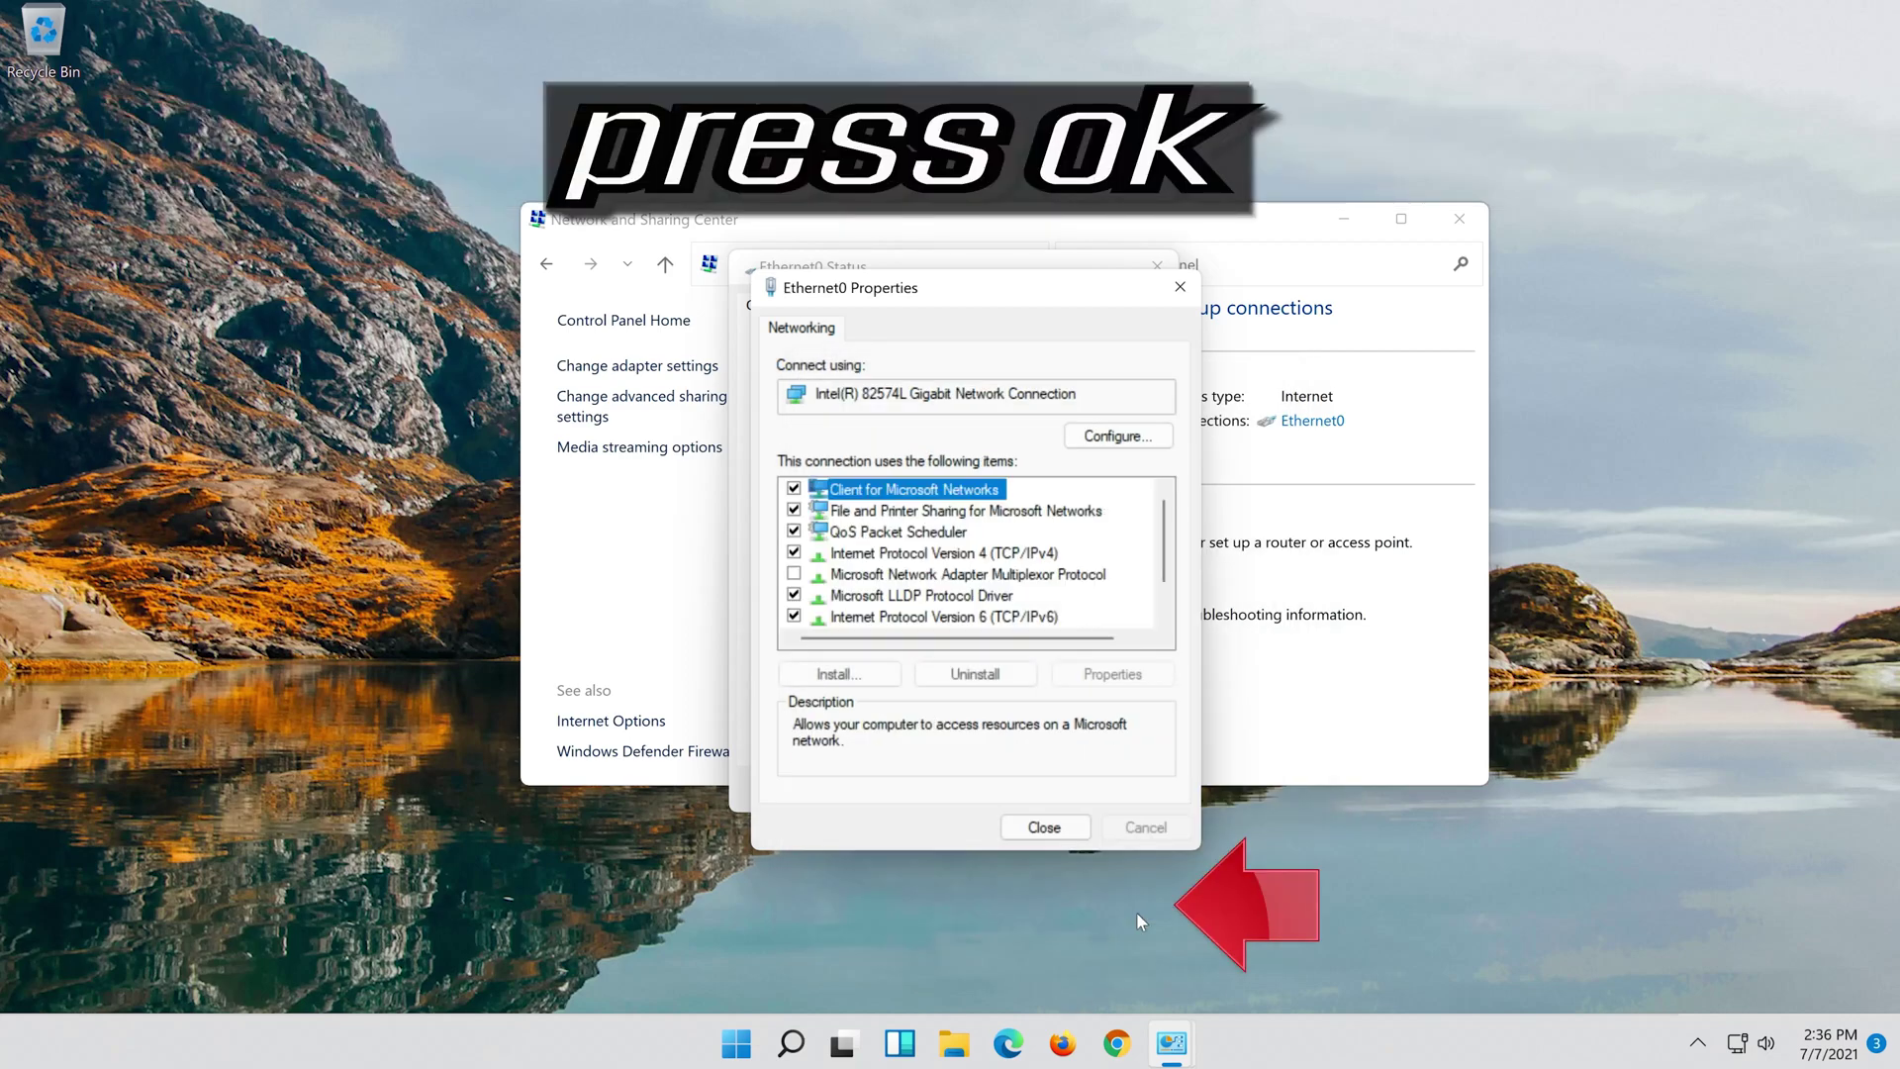
Step: Close the Ethernet0 properties, Ethernet0 status and Network and Sharing Center windows
left_click(1049, 828)
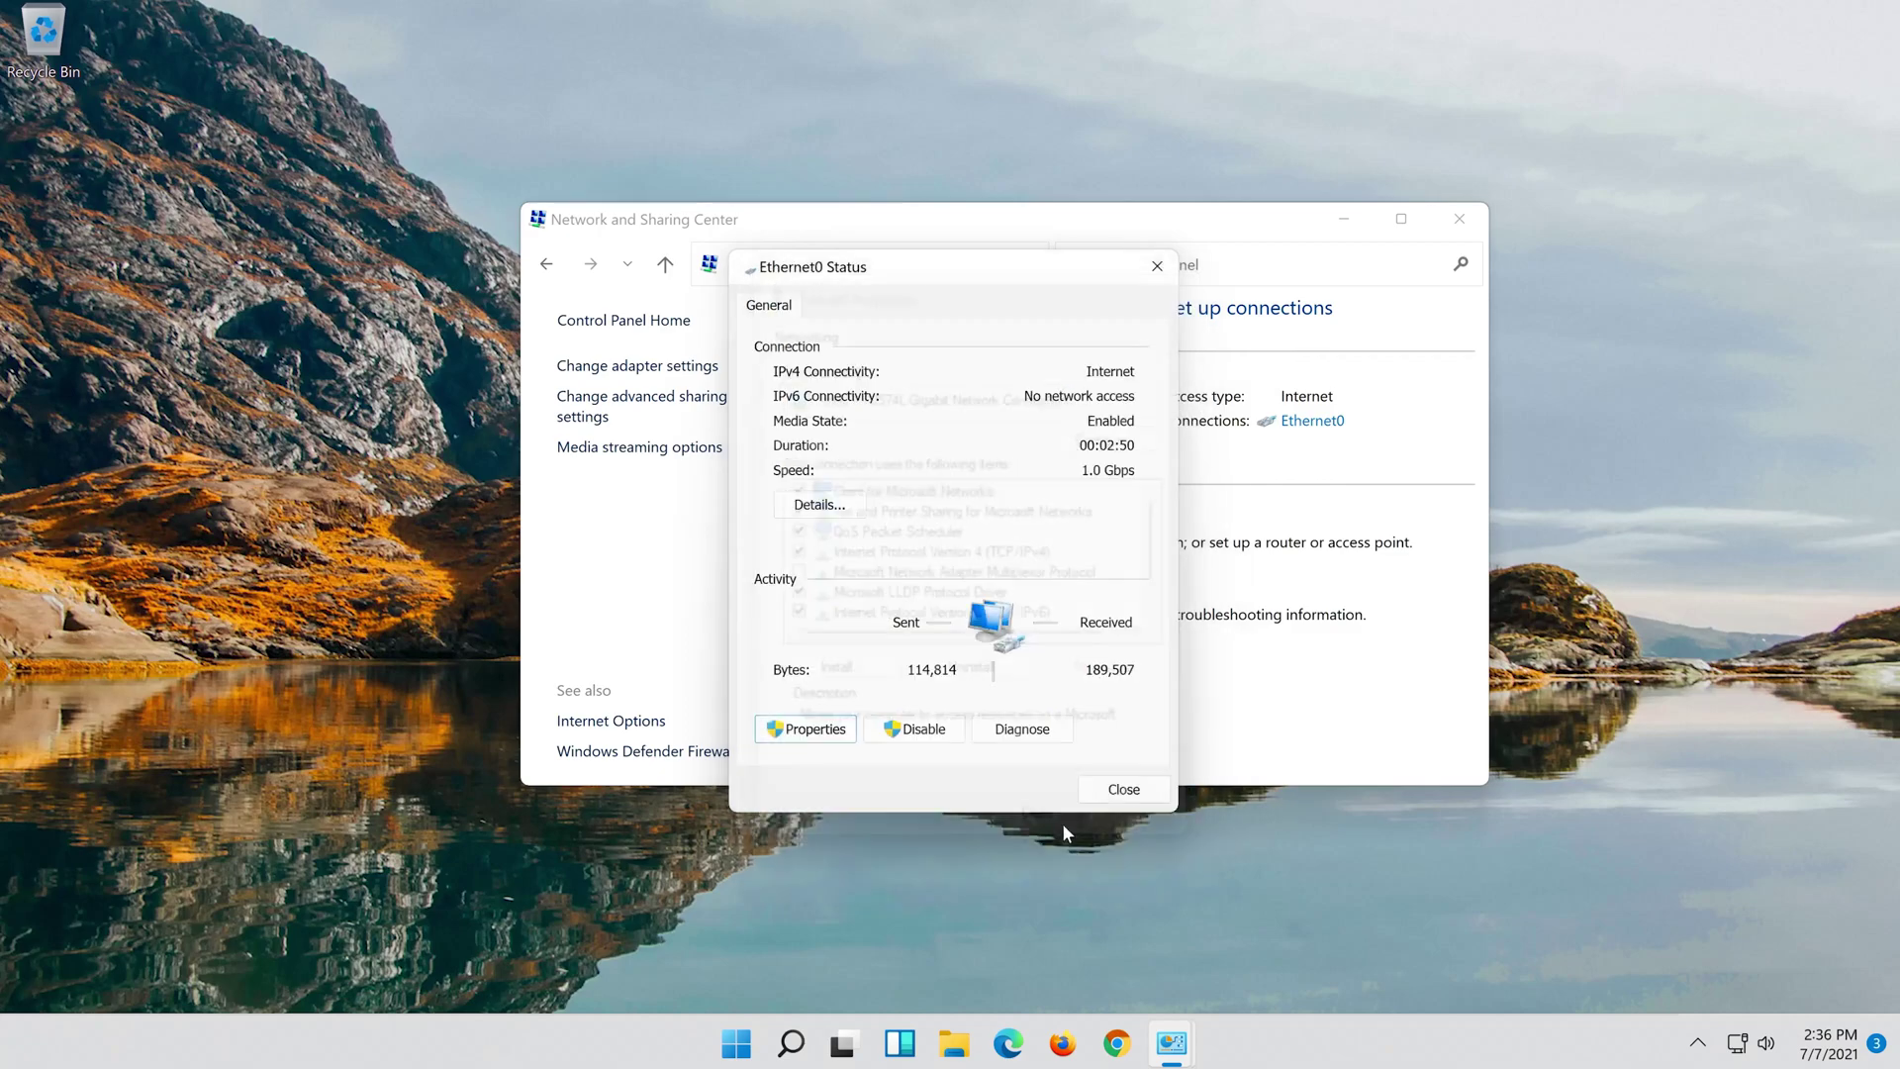
left_click(1121, 790)
left_click(1460, 218)
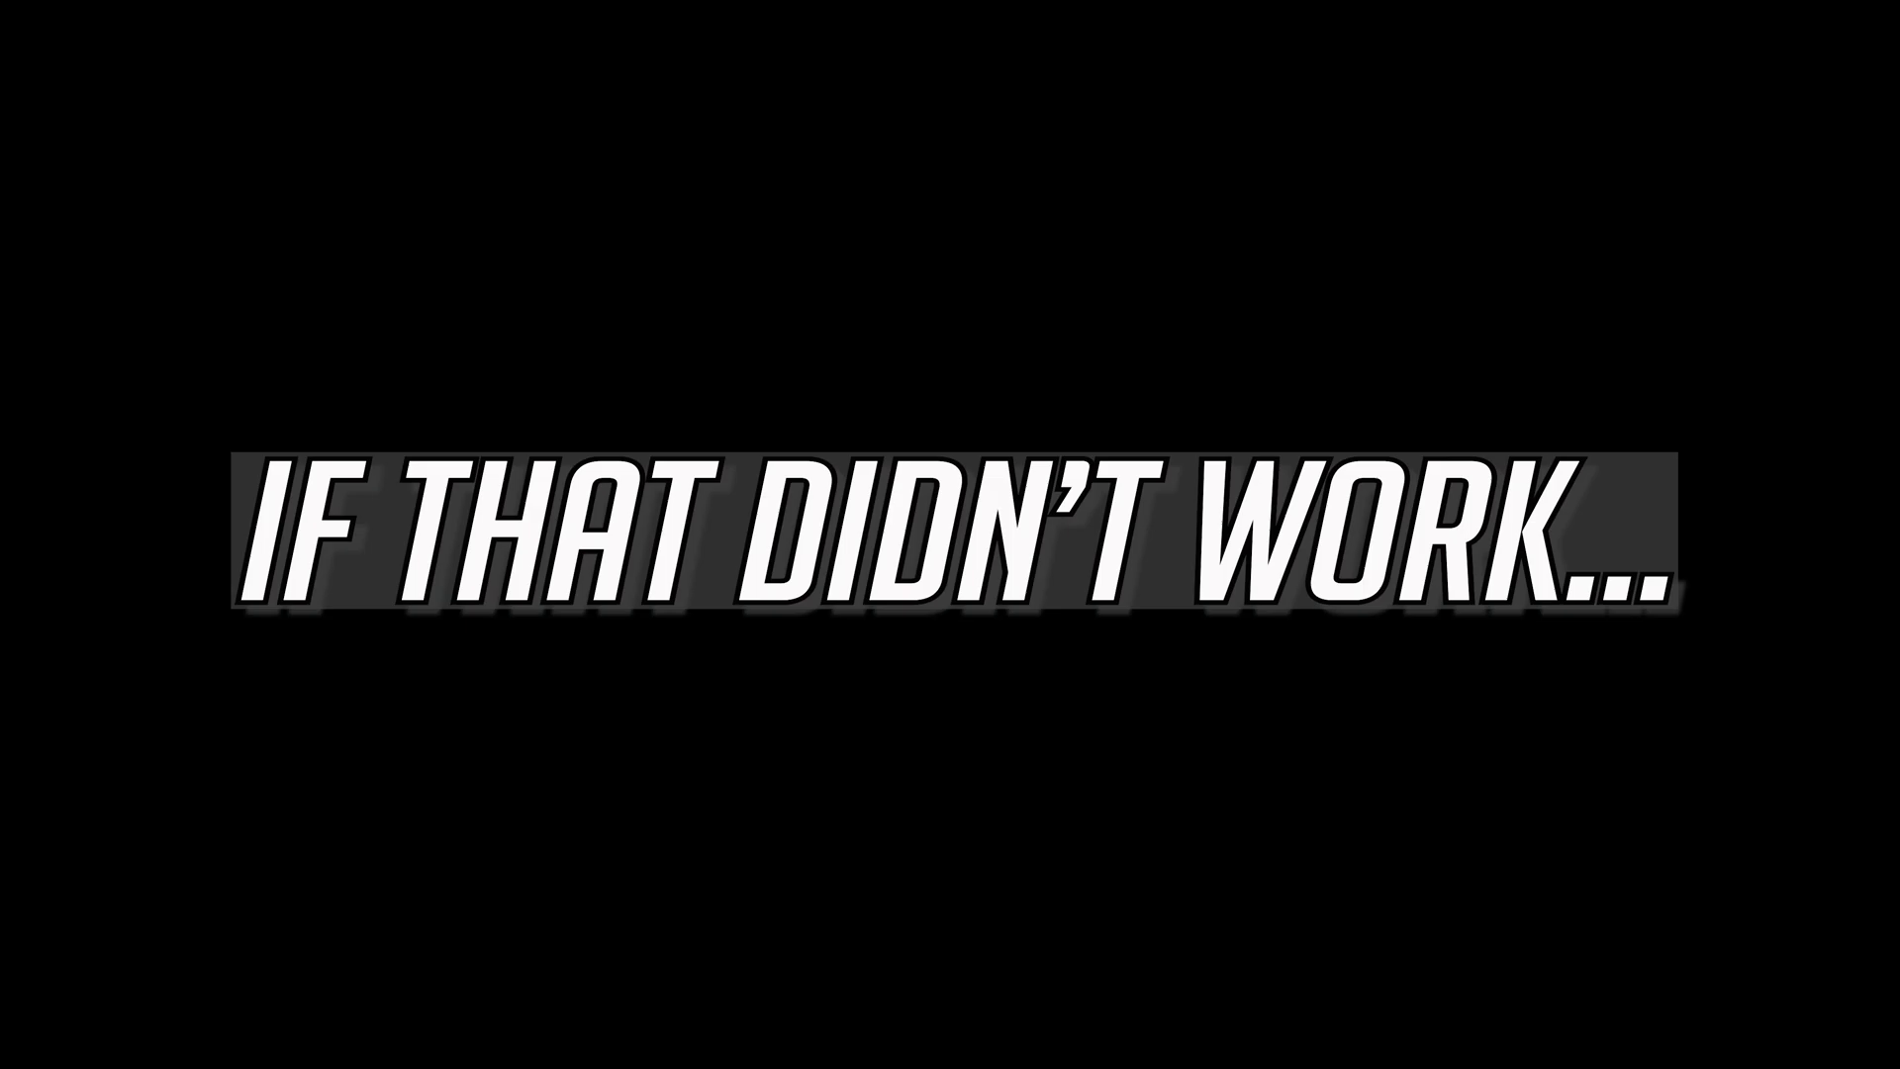
Step: Search for cmd and run Command Prompt as administrator, approving the UAC prompt
left_click(817, 1045)
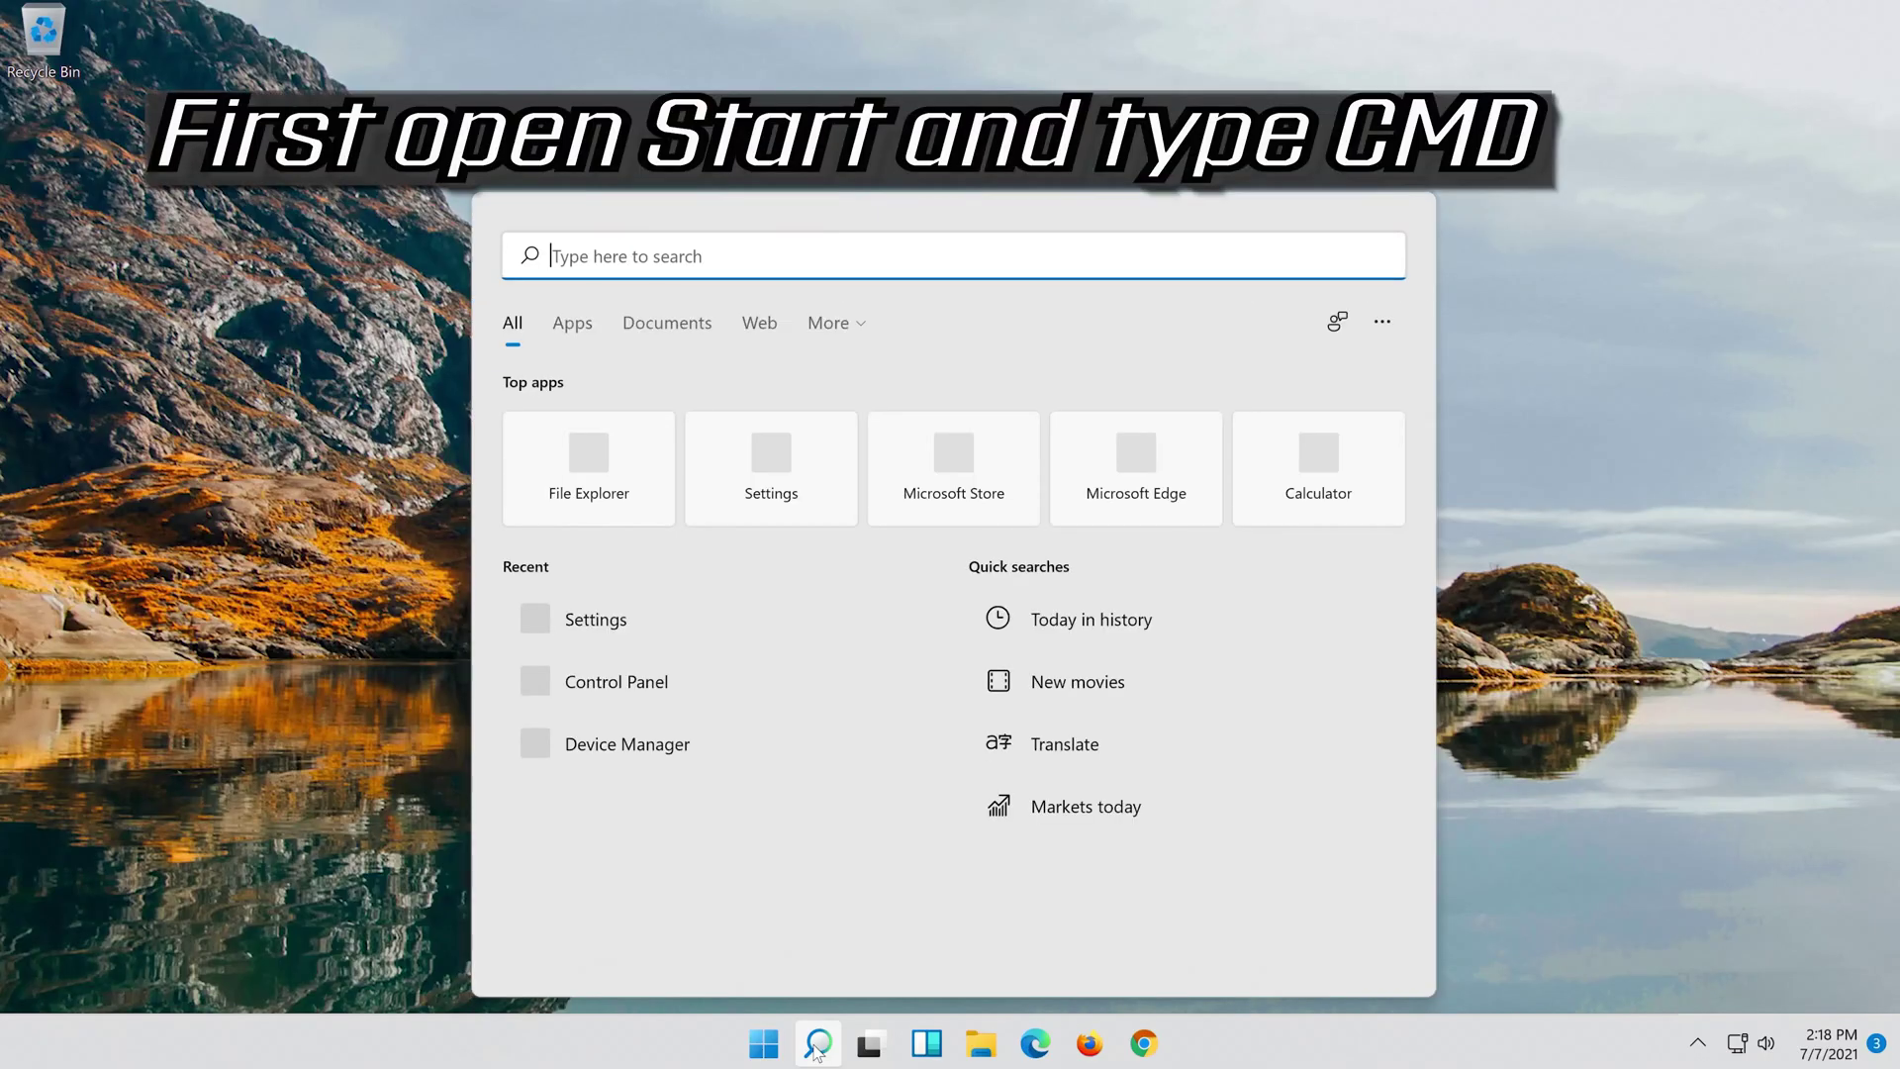
type("cmd")
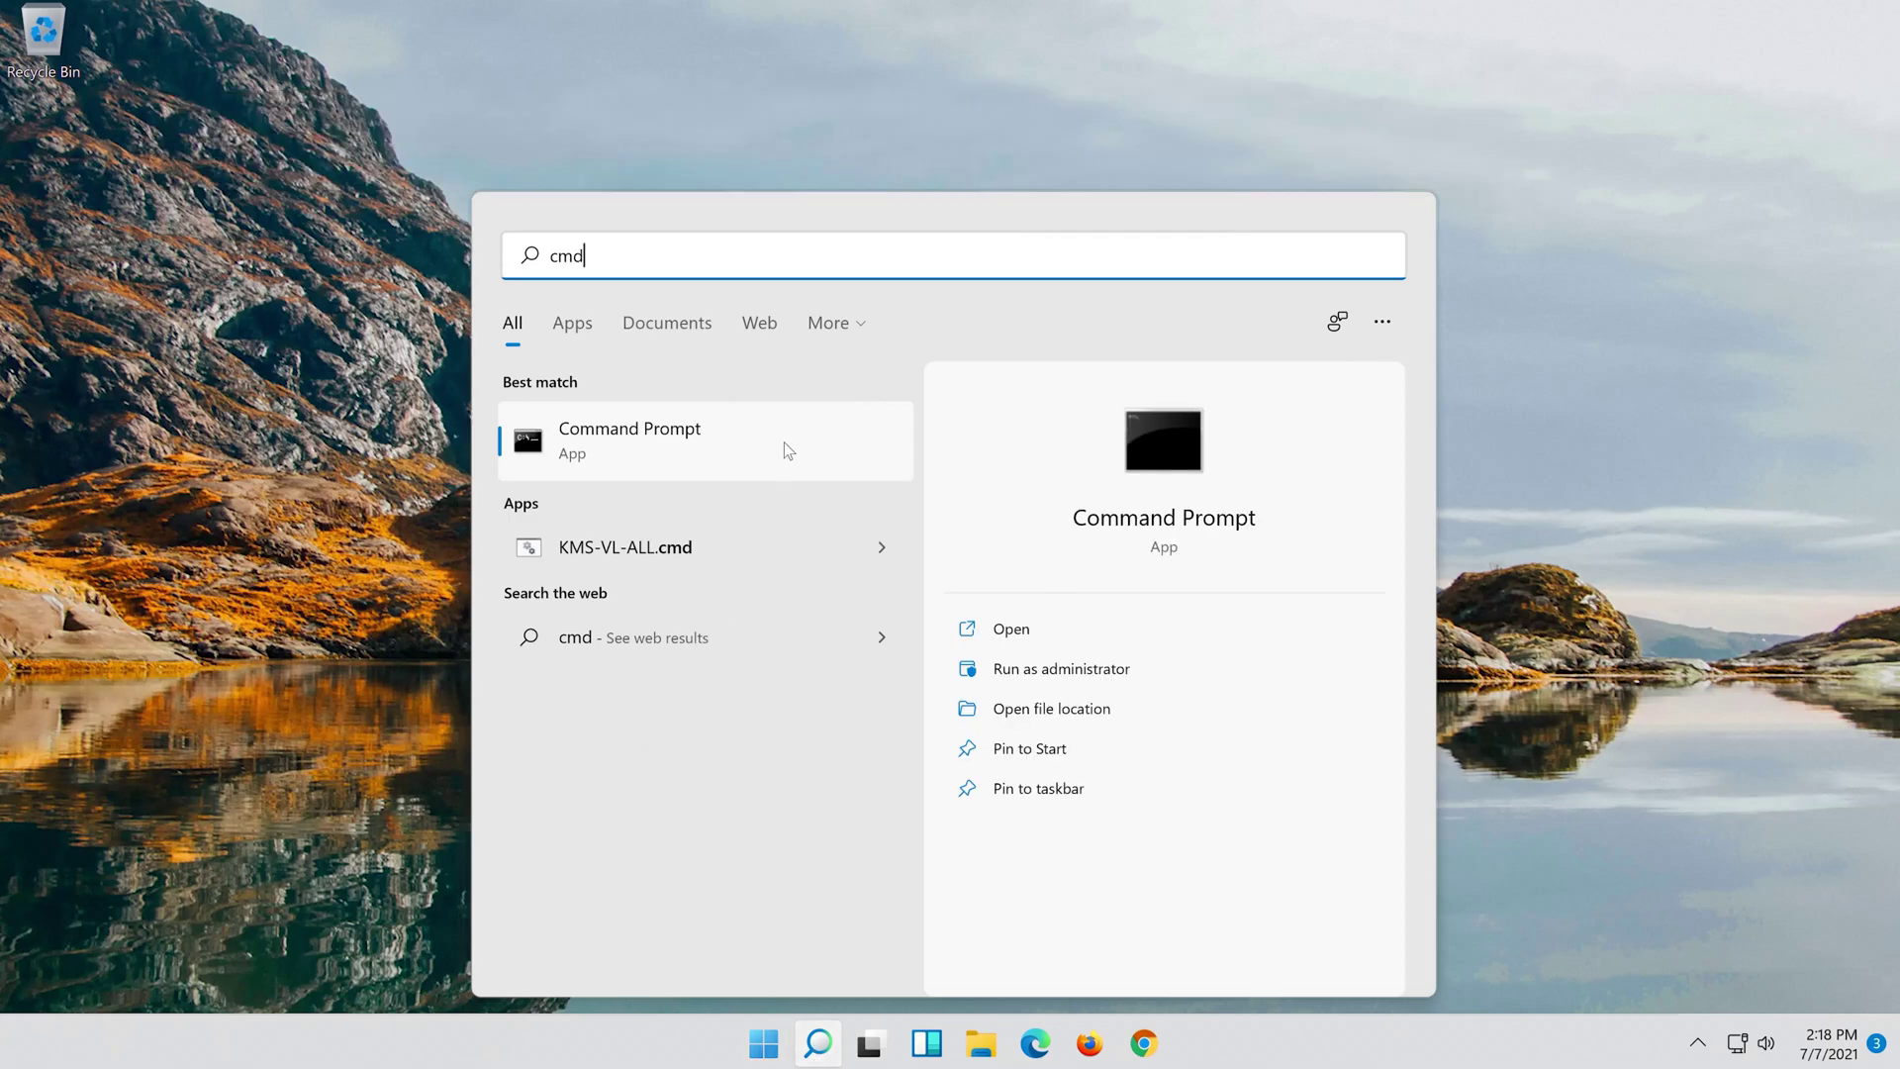
right_click(784, 443)
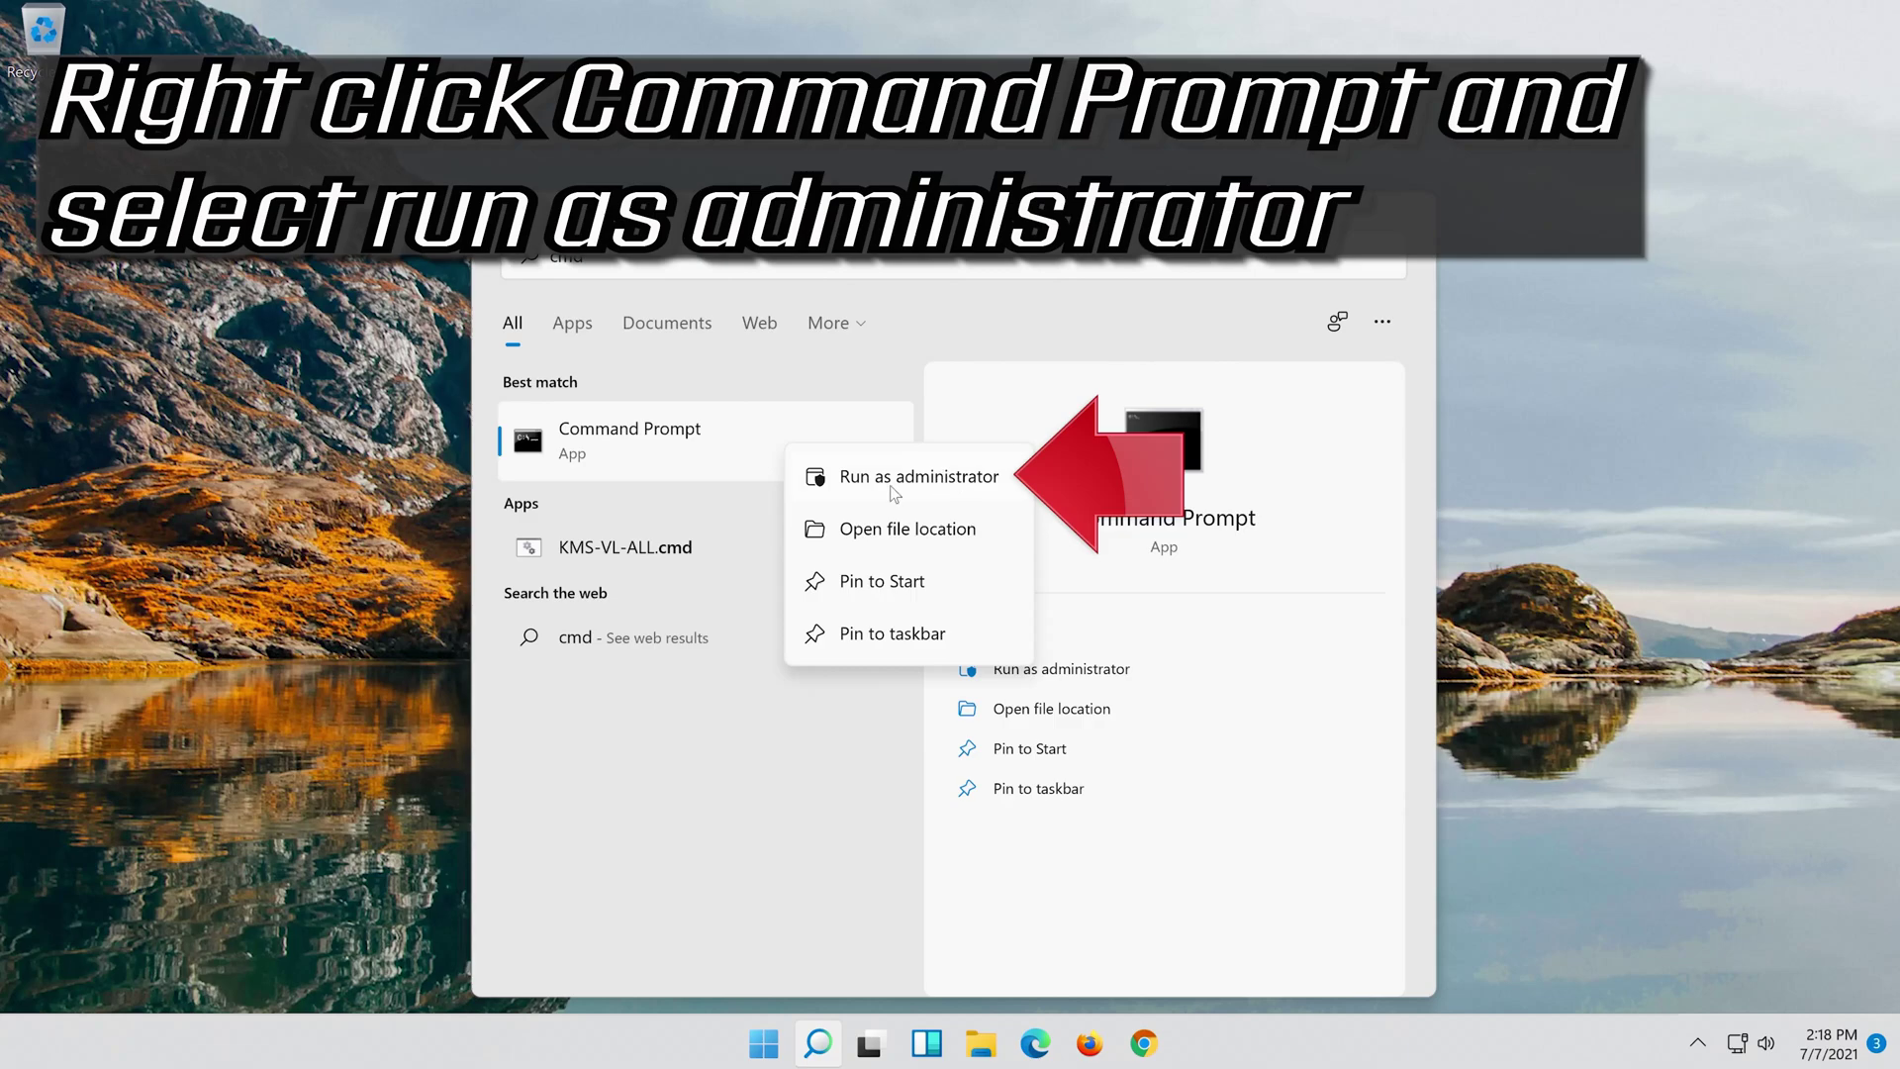
left_click(941, 479)
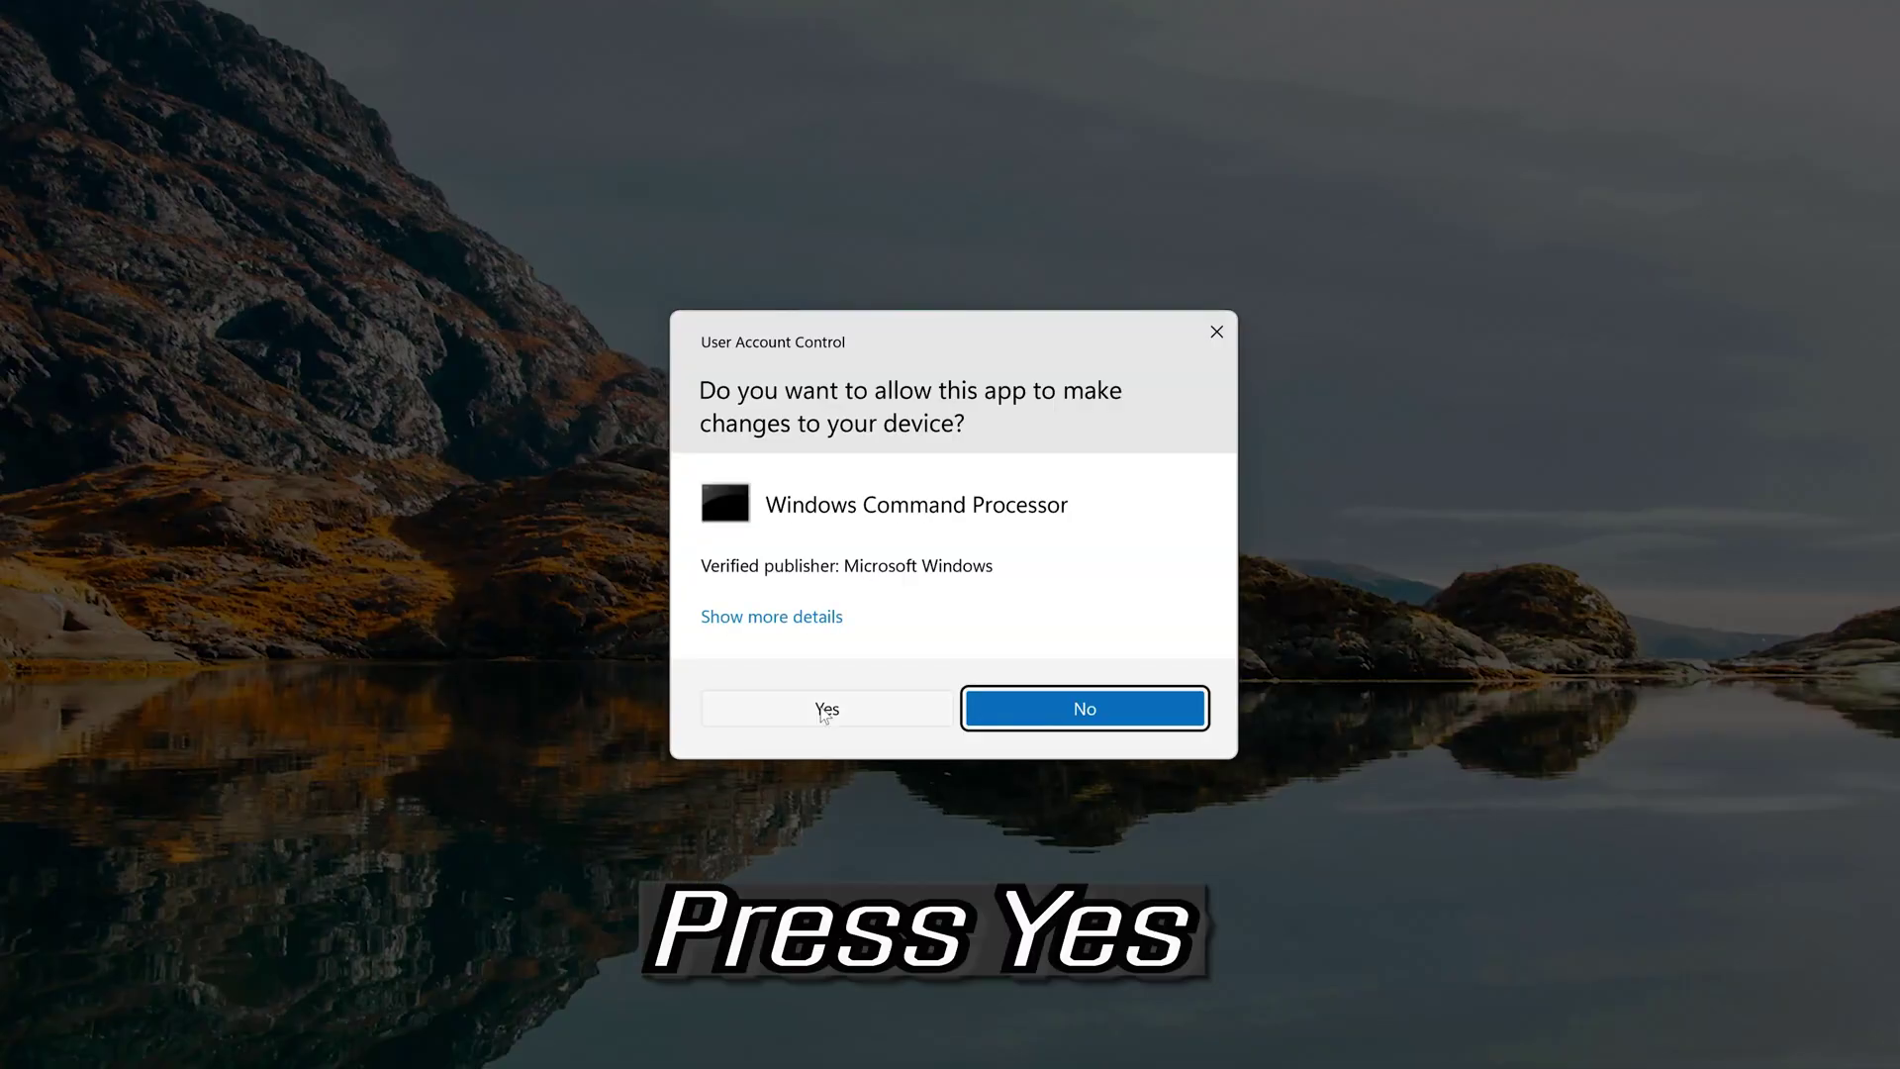
left_click(845, 700)
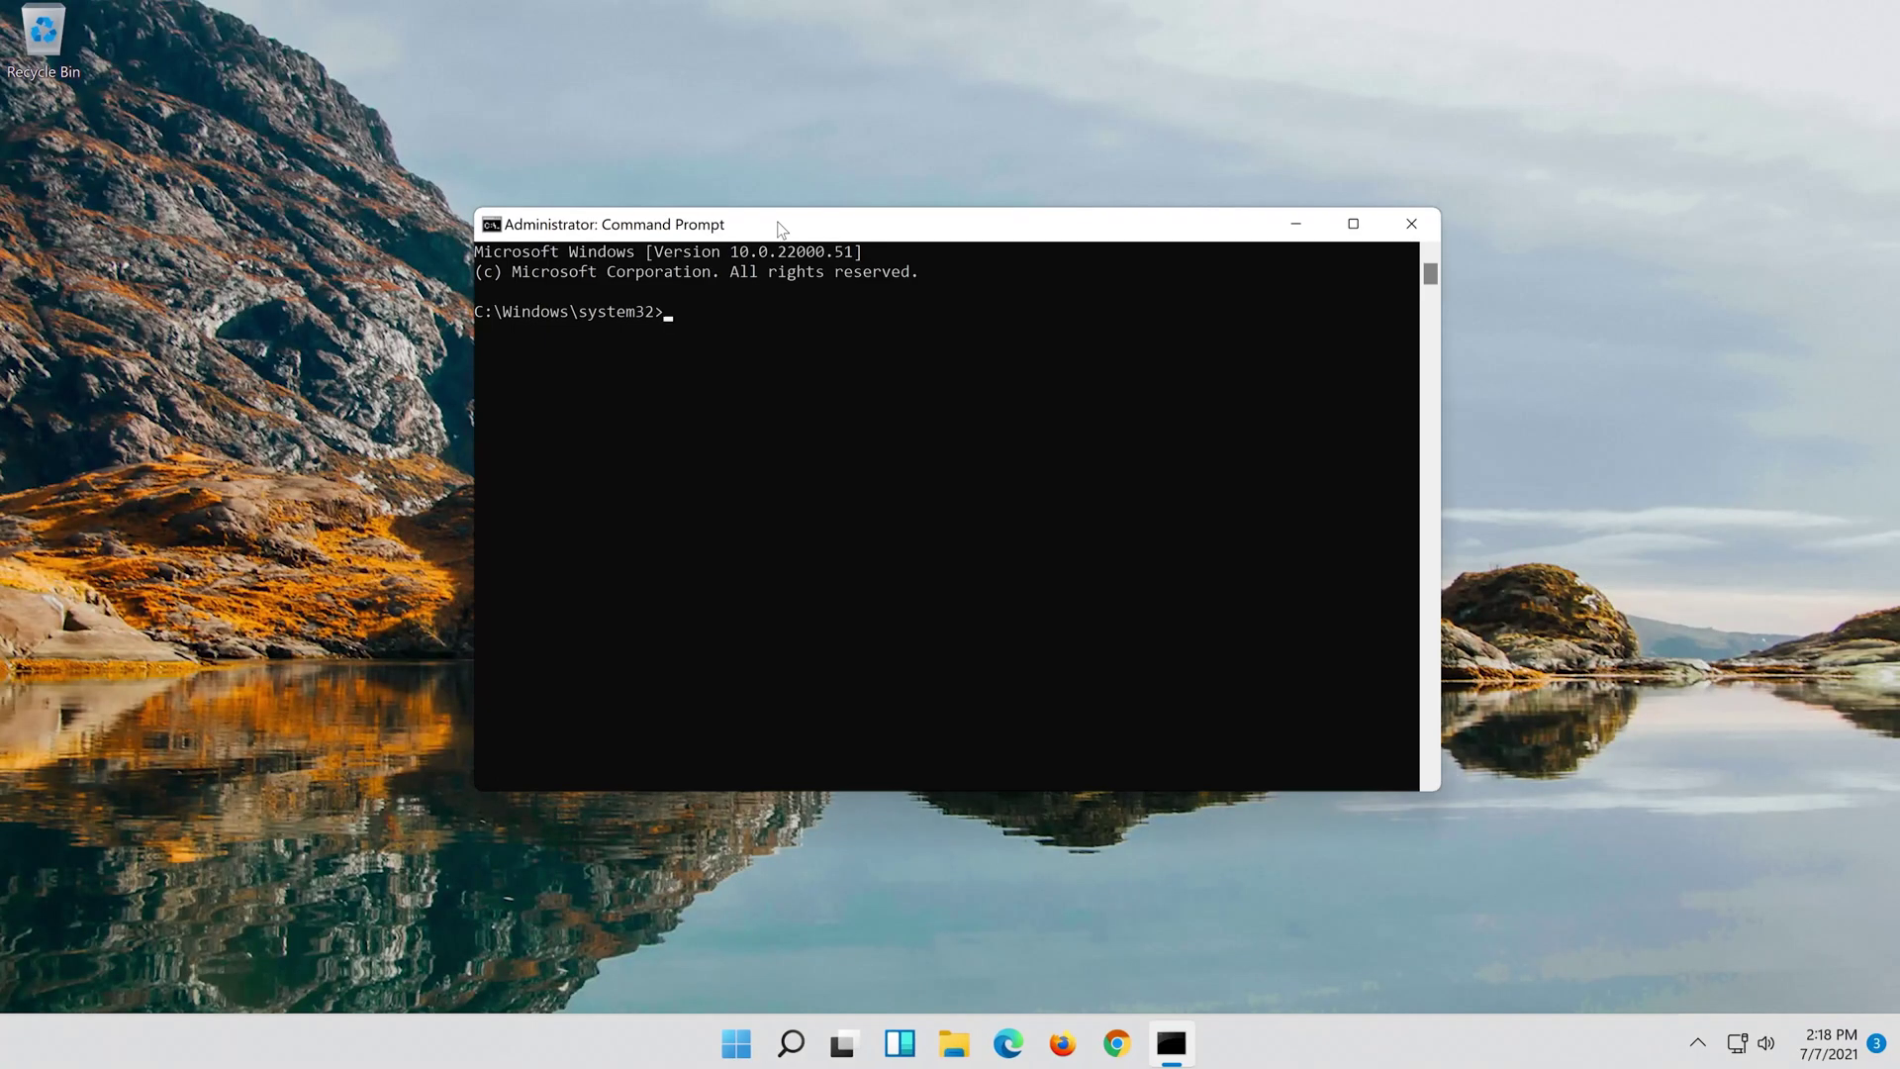
Step: Run 'netsh int ip reset c:\resetlog.txt' to reset TCP/IP and log the results
type("netsh")
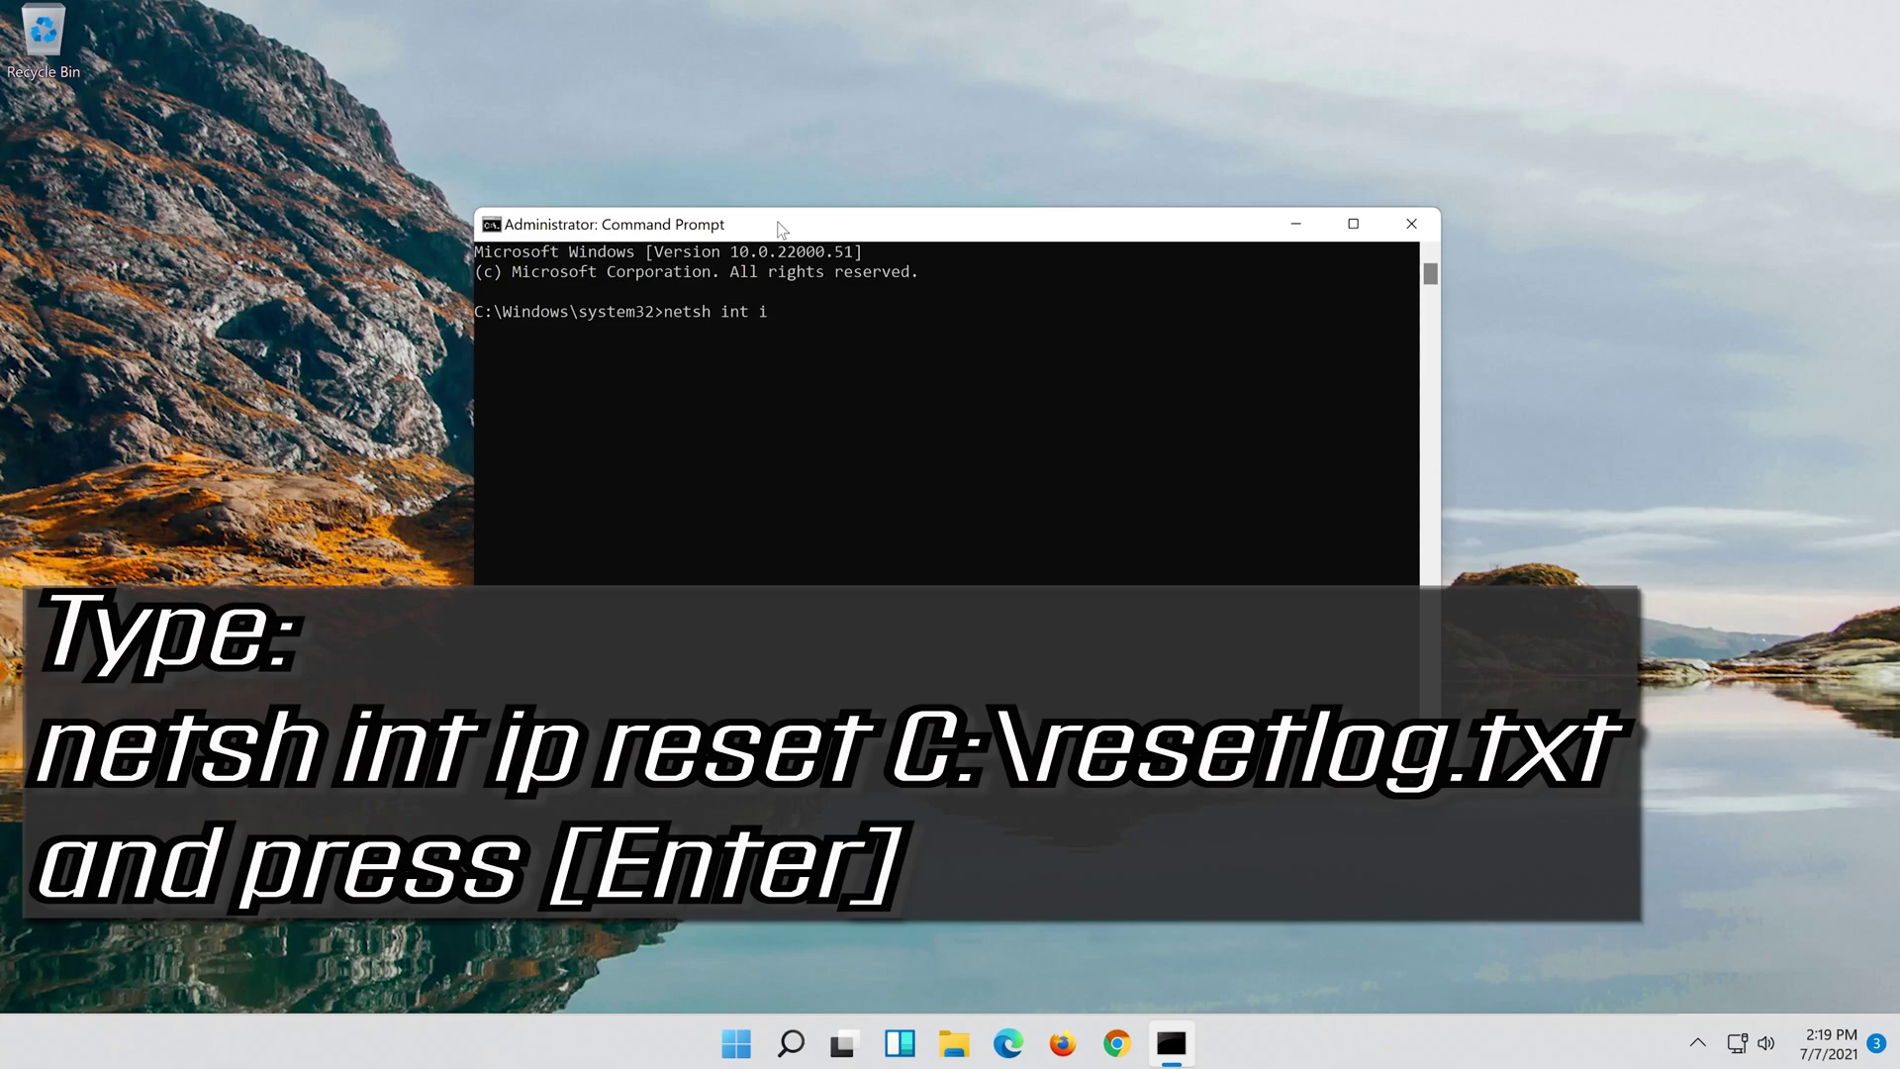
type("int ip reset c:\\reset")
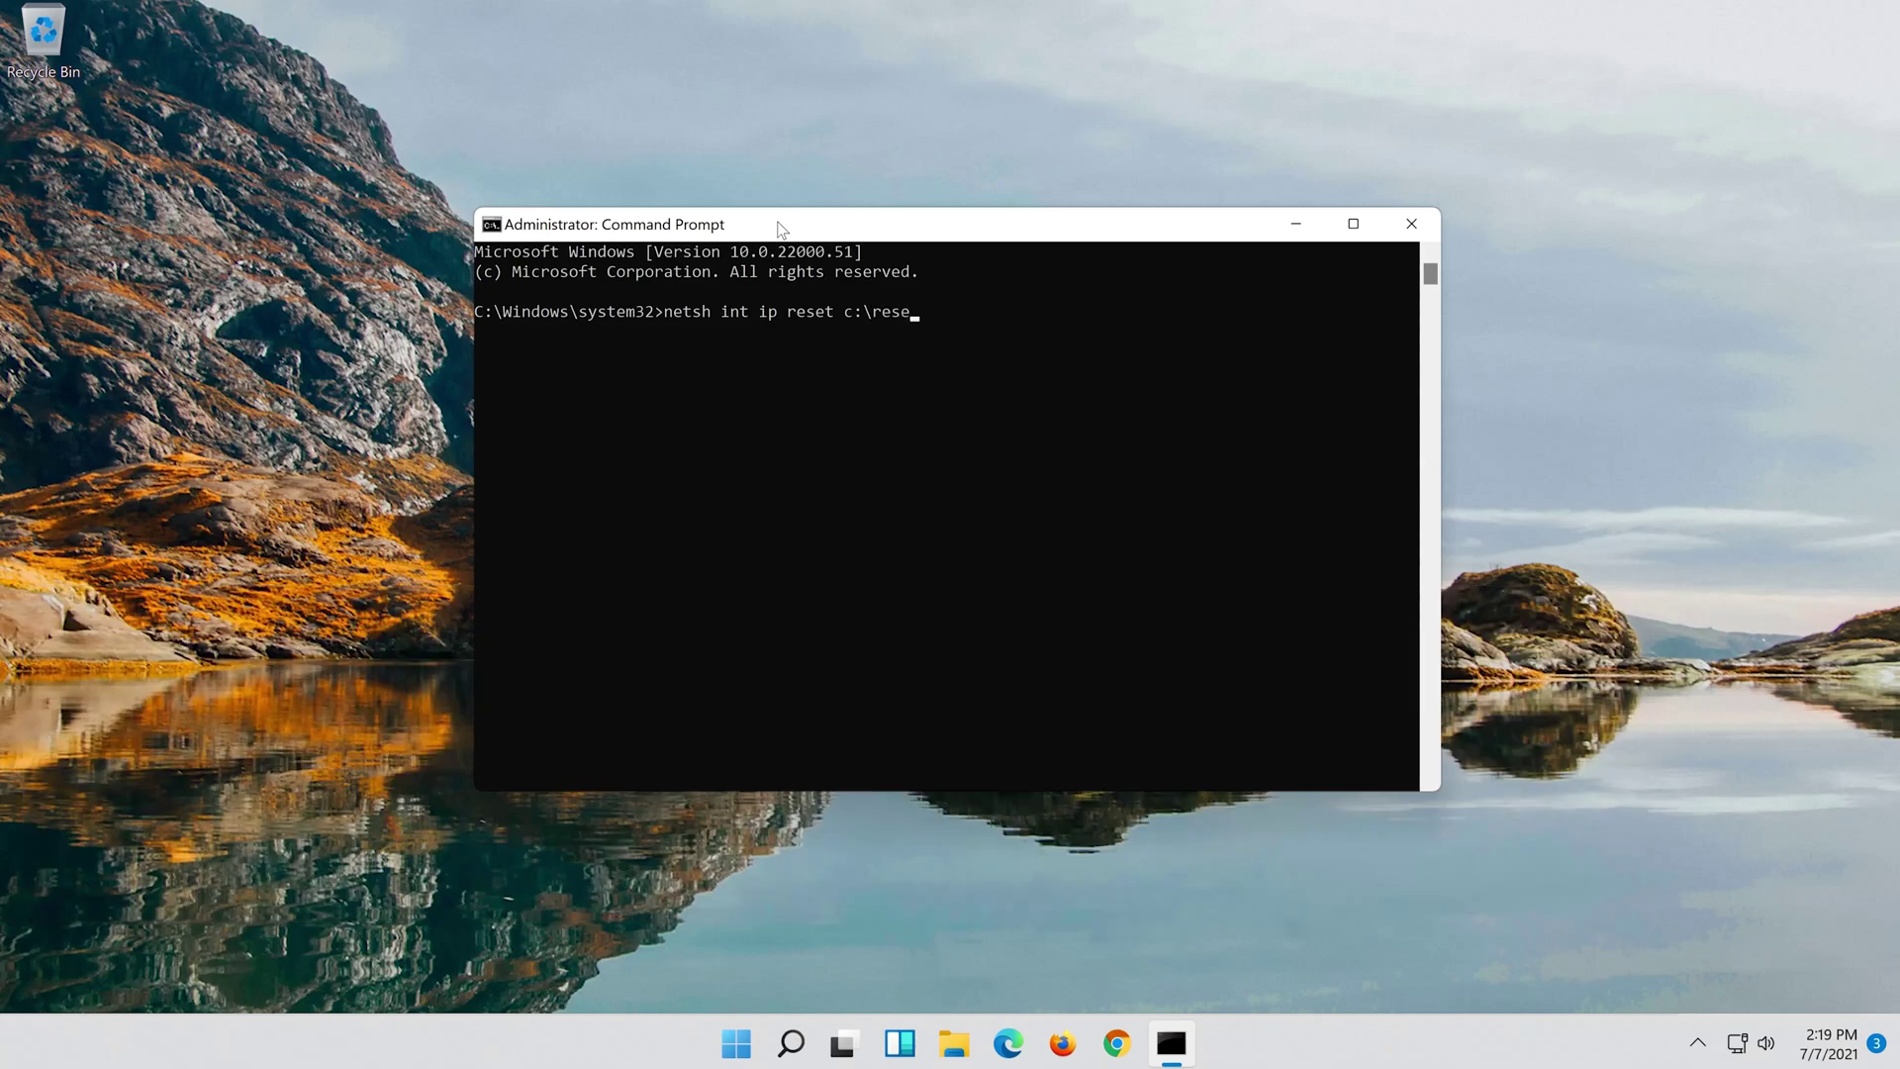
type("txt")
key("Return")
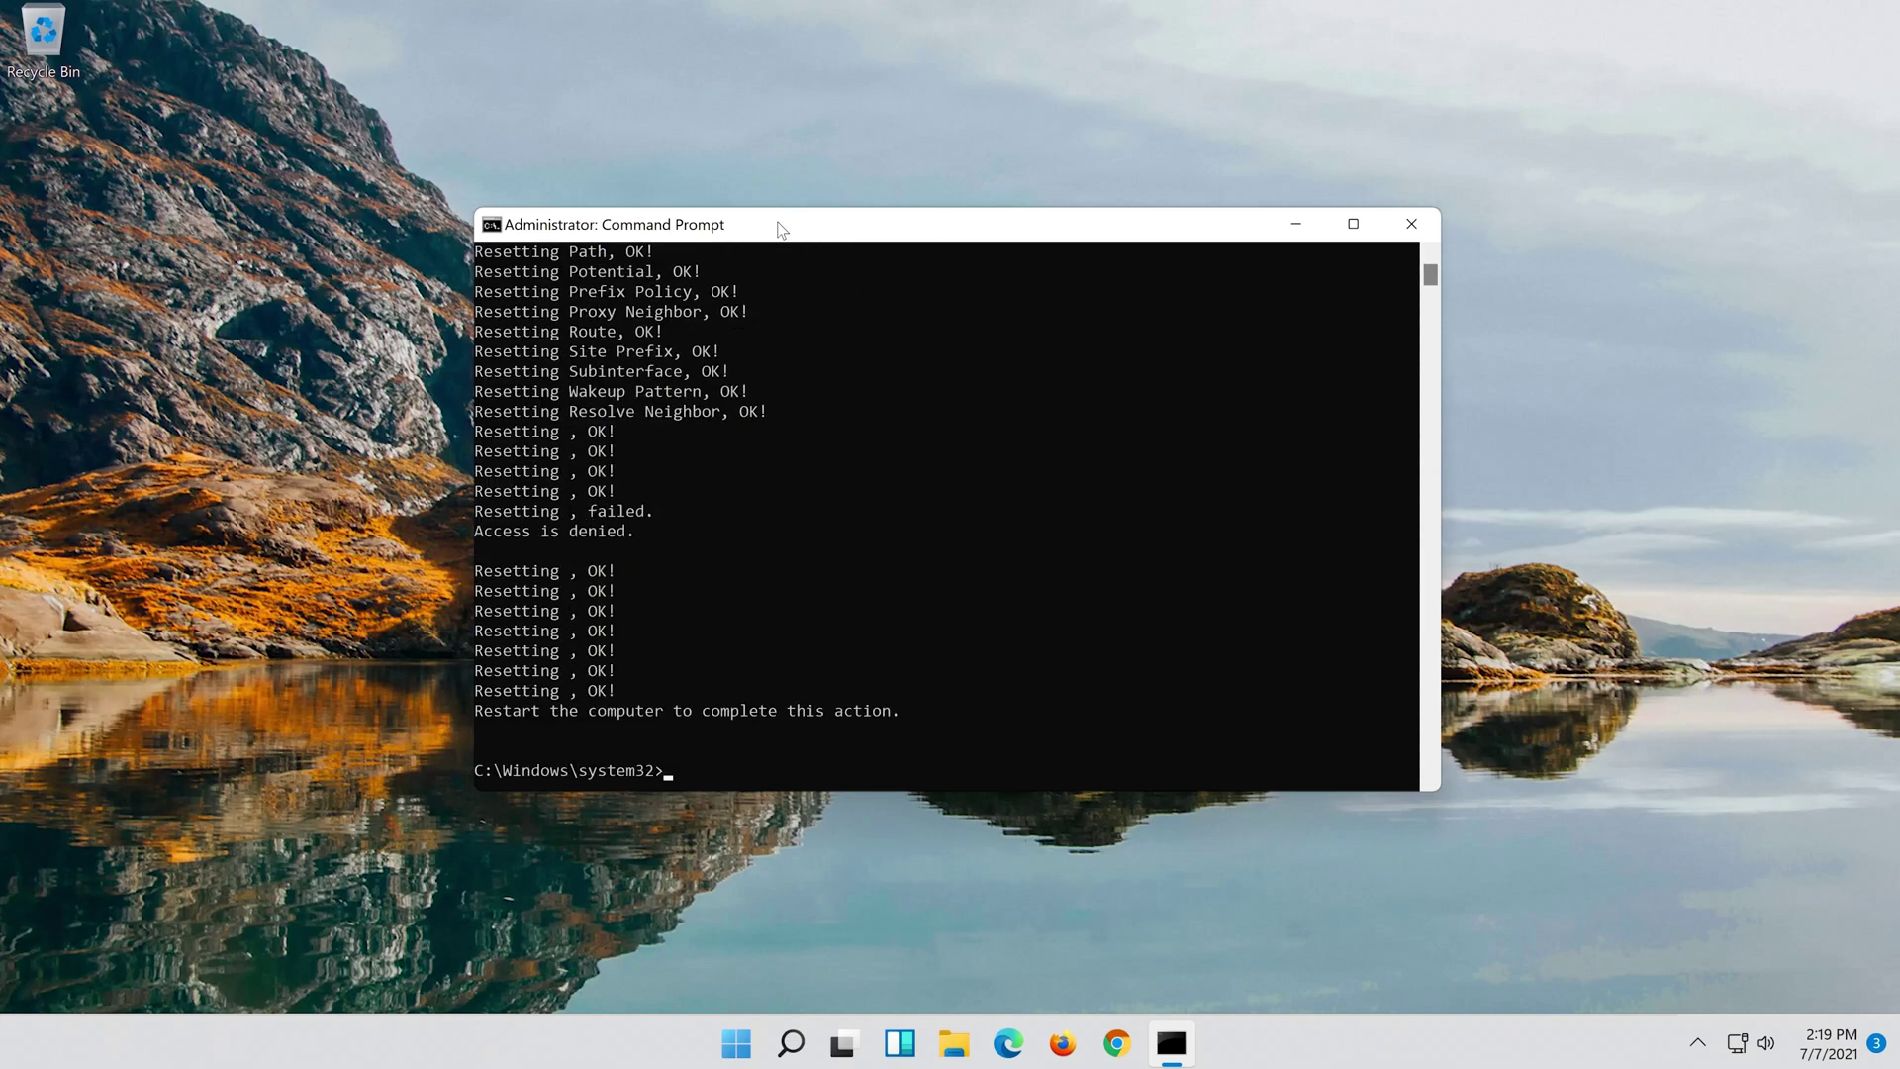
Step: Run 'netsh winsock reset' and 'ipconfig /flushdns', then exit Command Prompt
type("netsh")
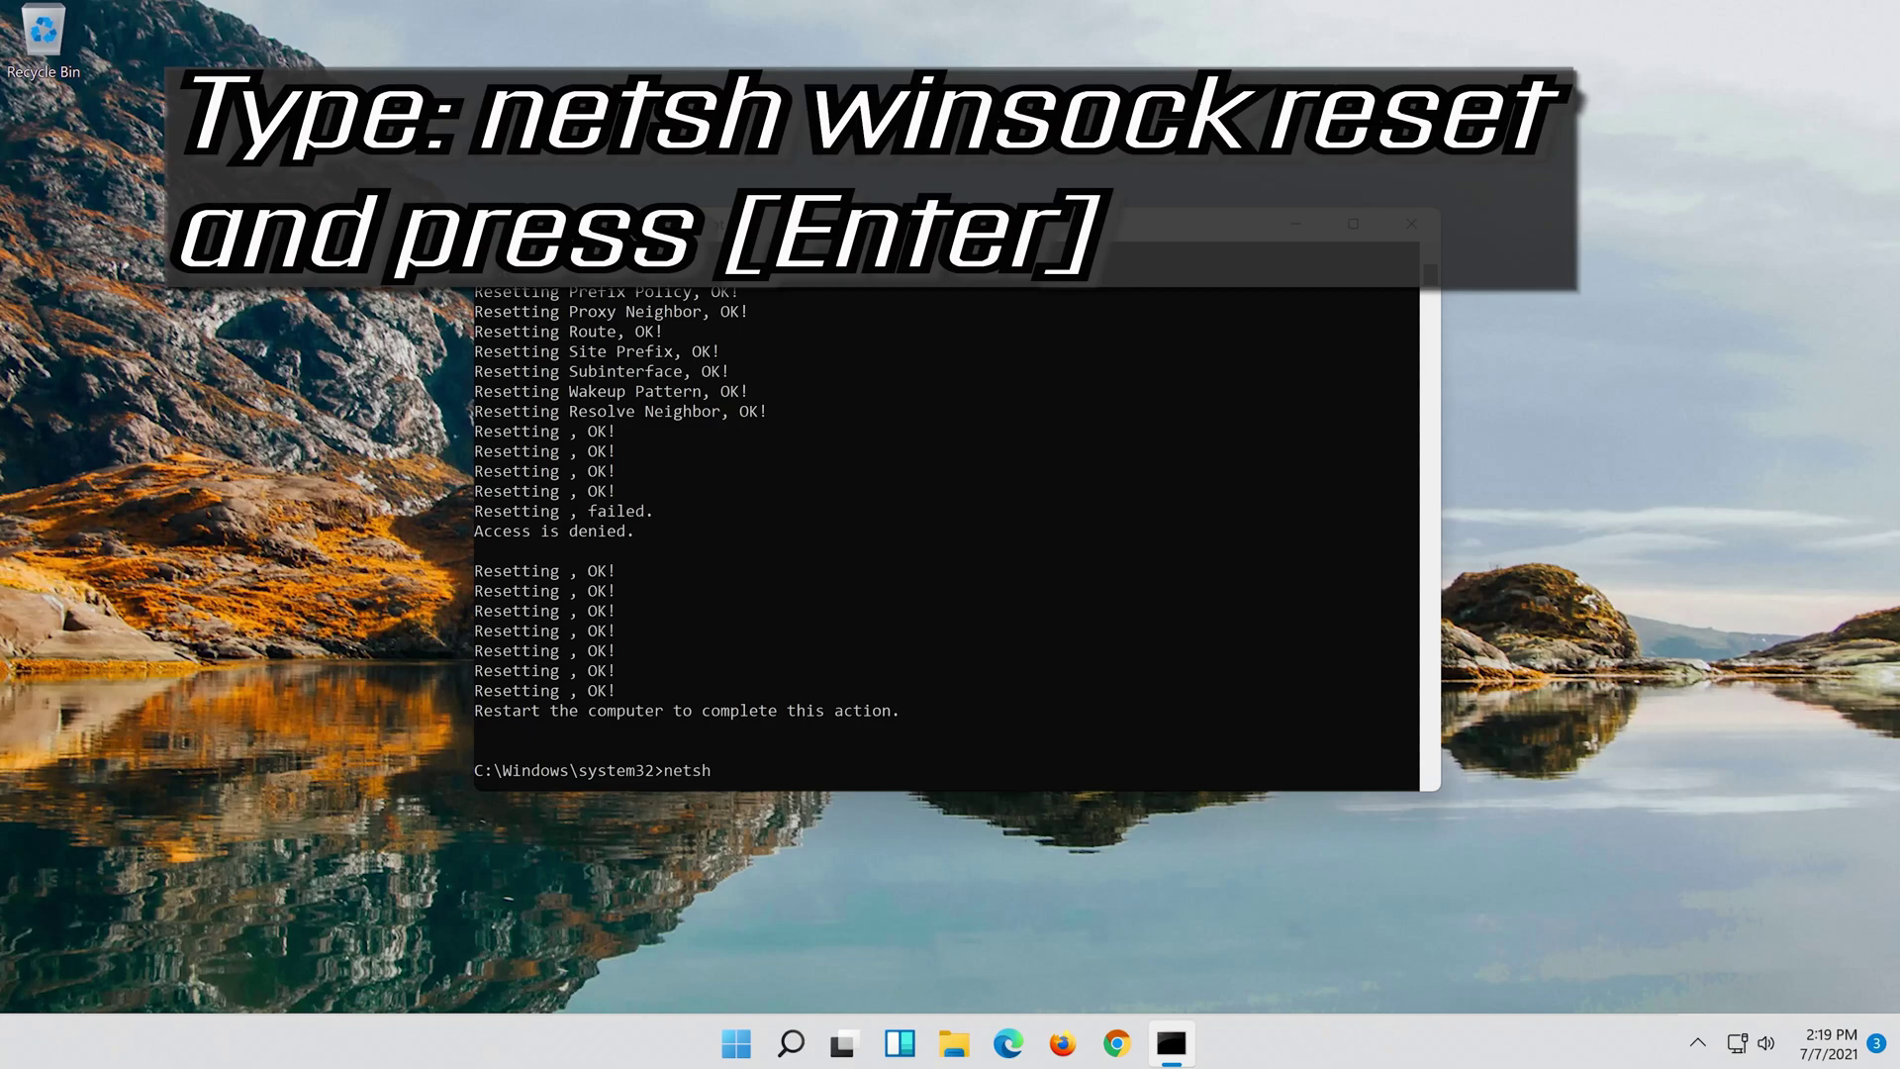
type(" winsock reset")
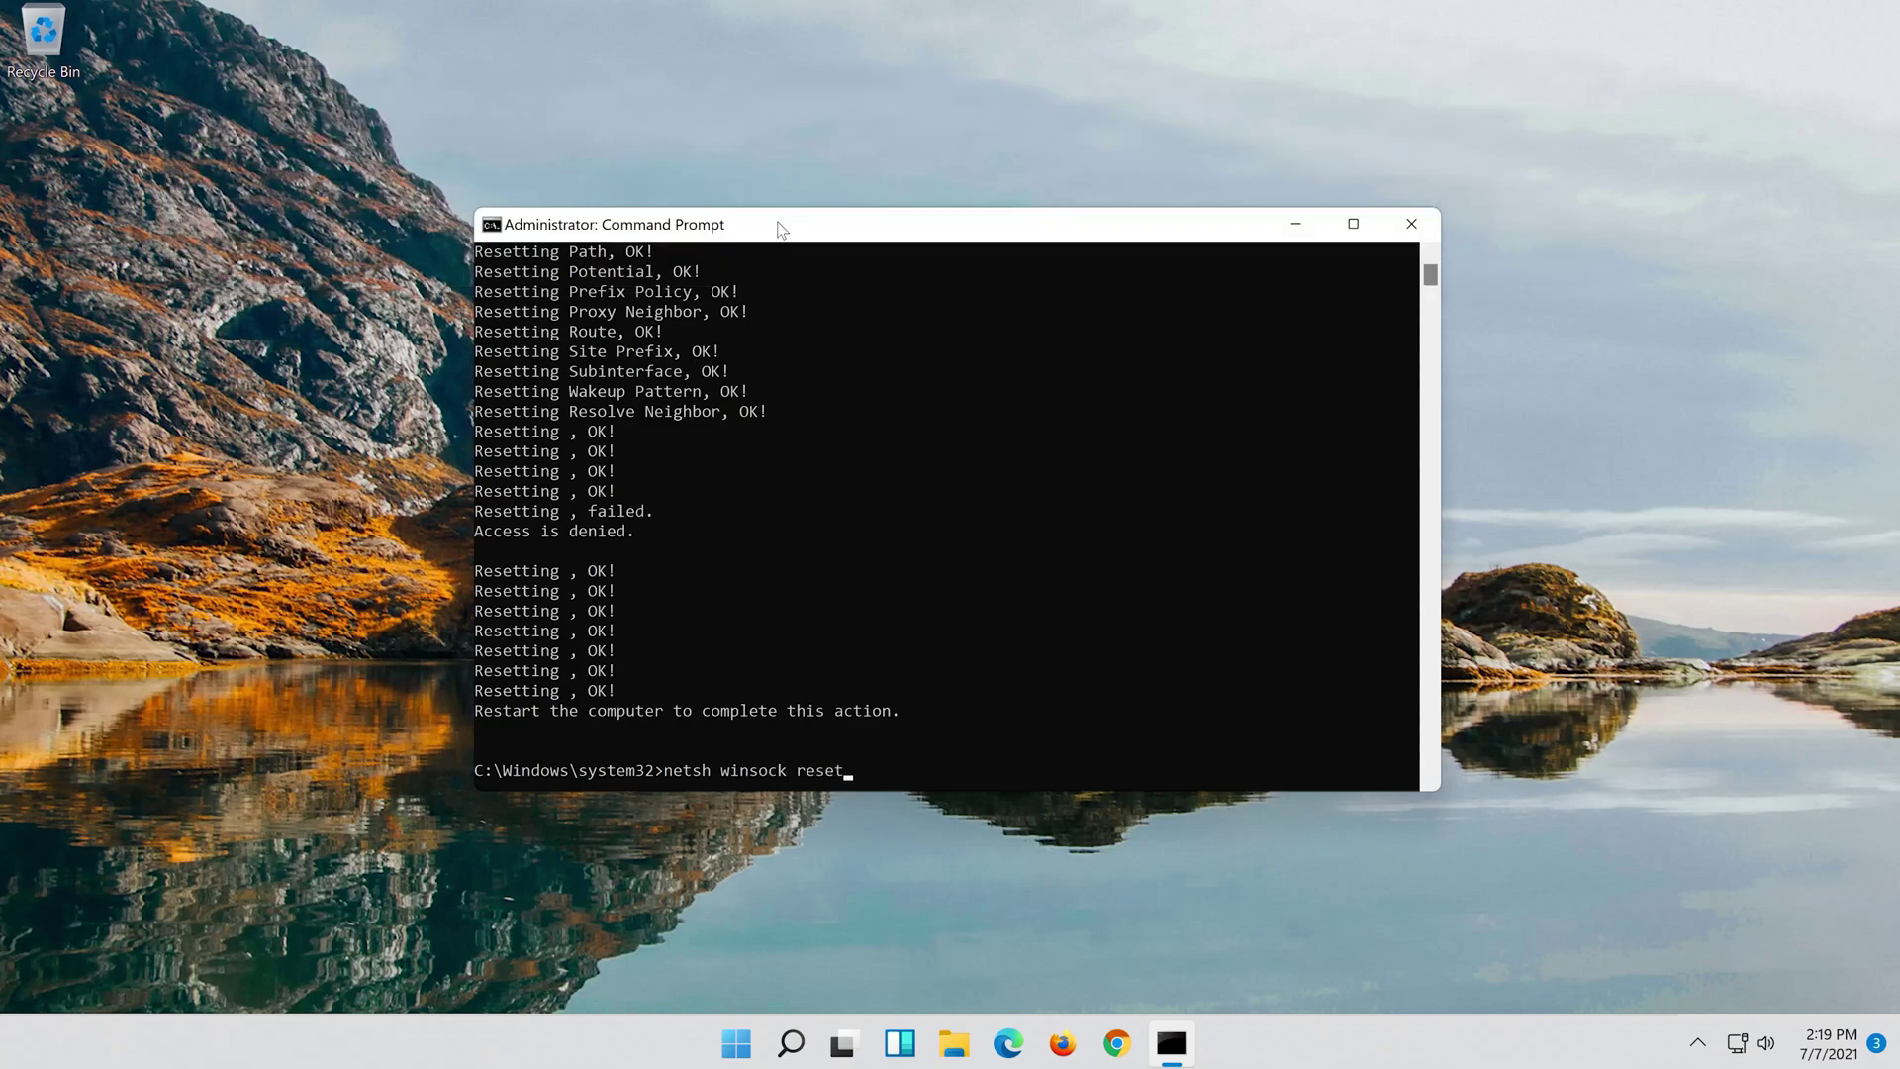
key("Return")
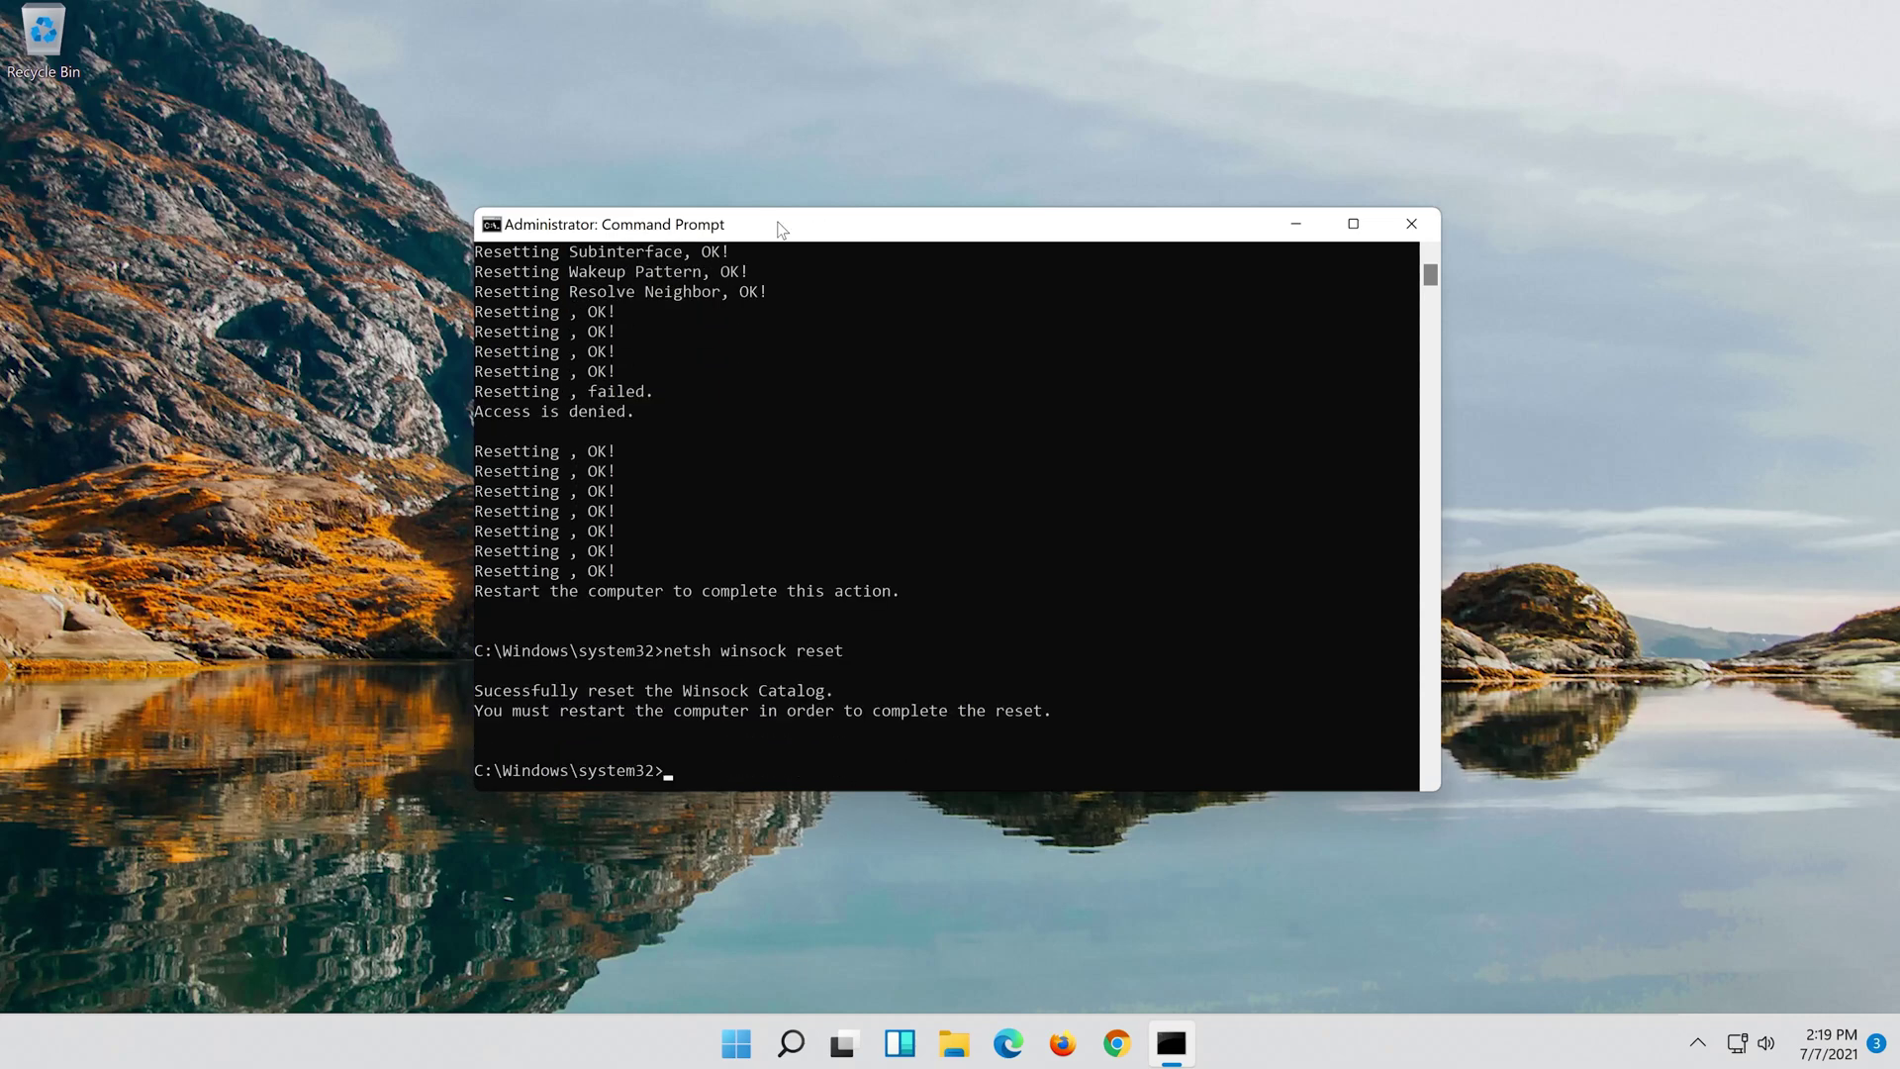
type("ipconfig ")
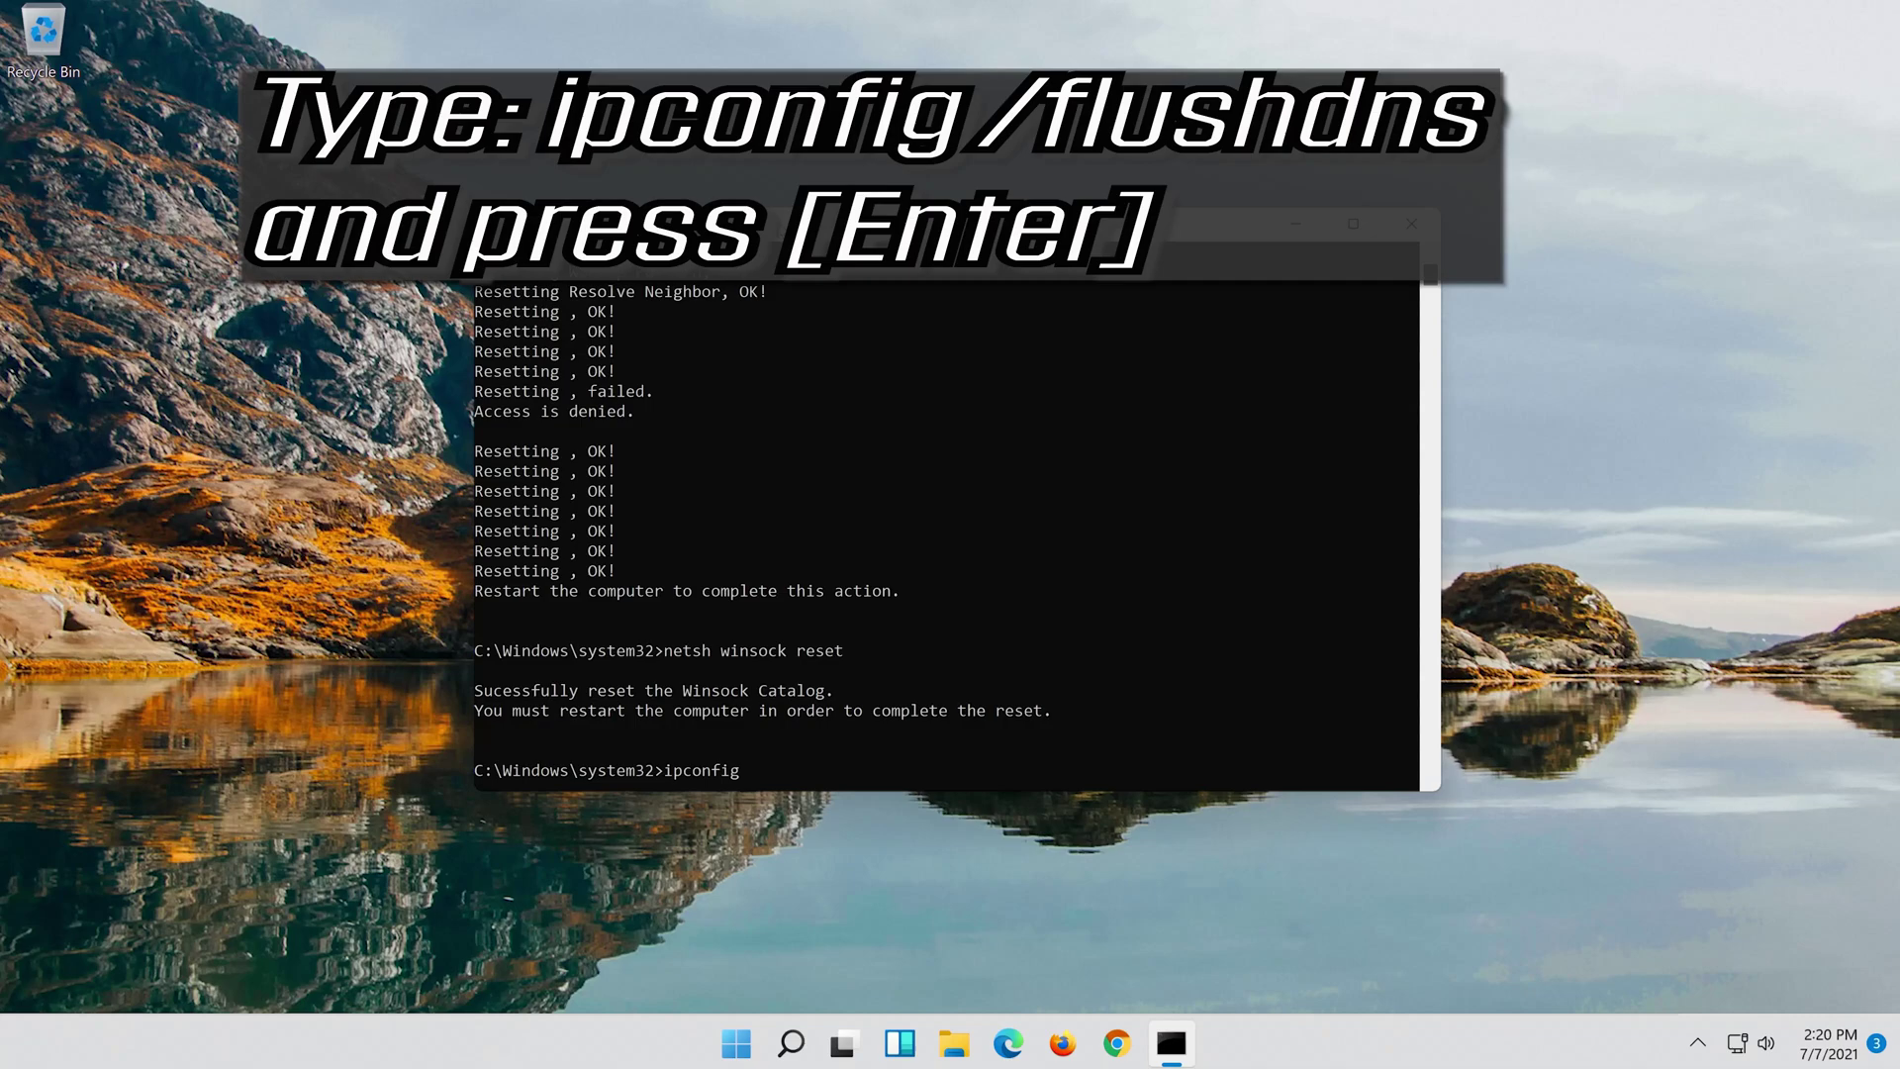
type("/flushdns")
key("Return")
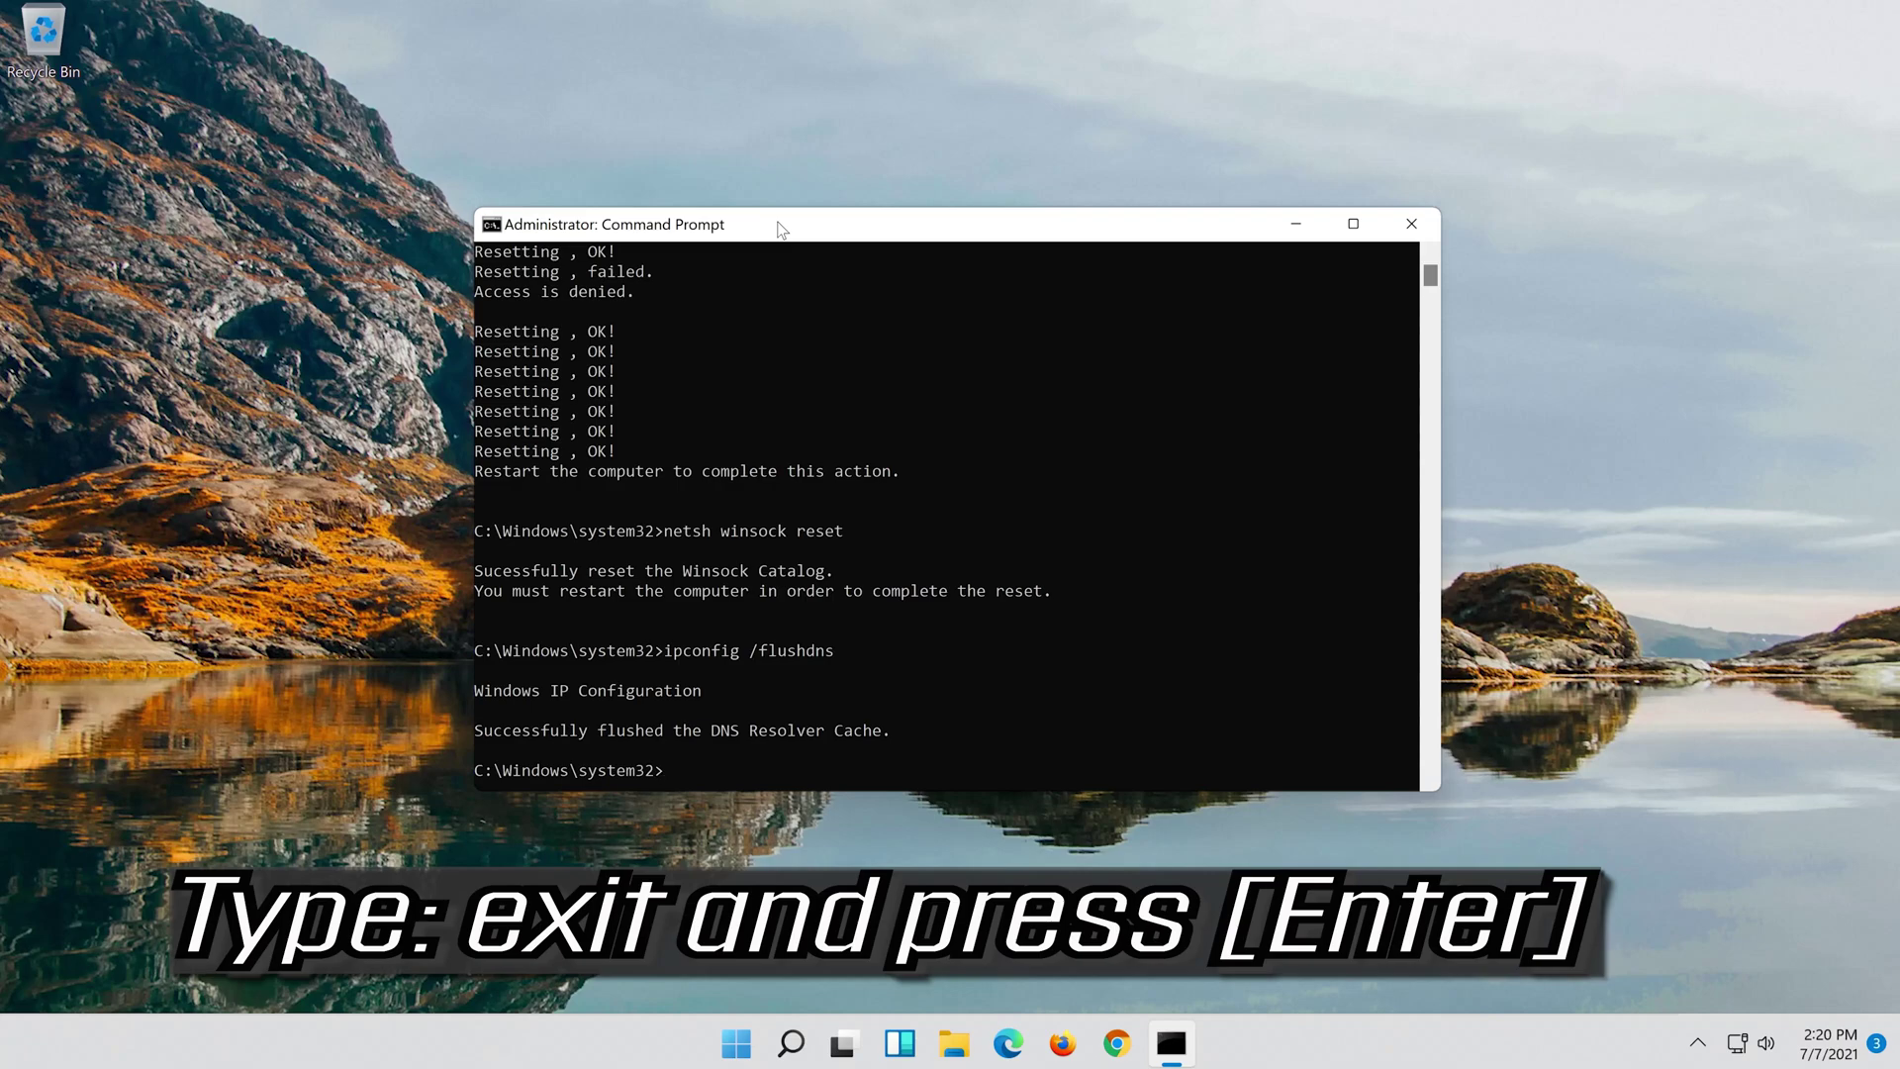
type("exit")
key("Return")
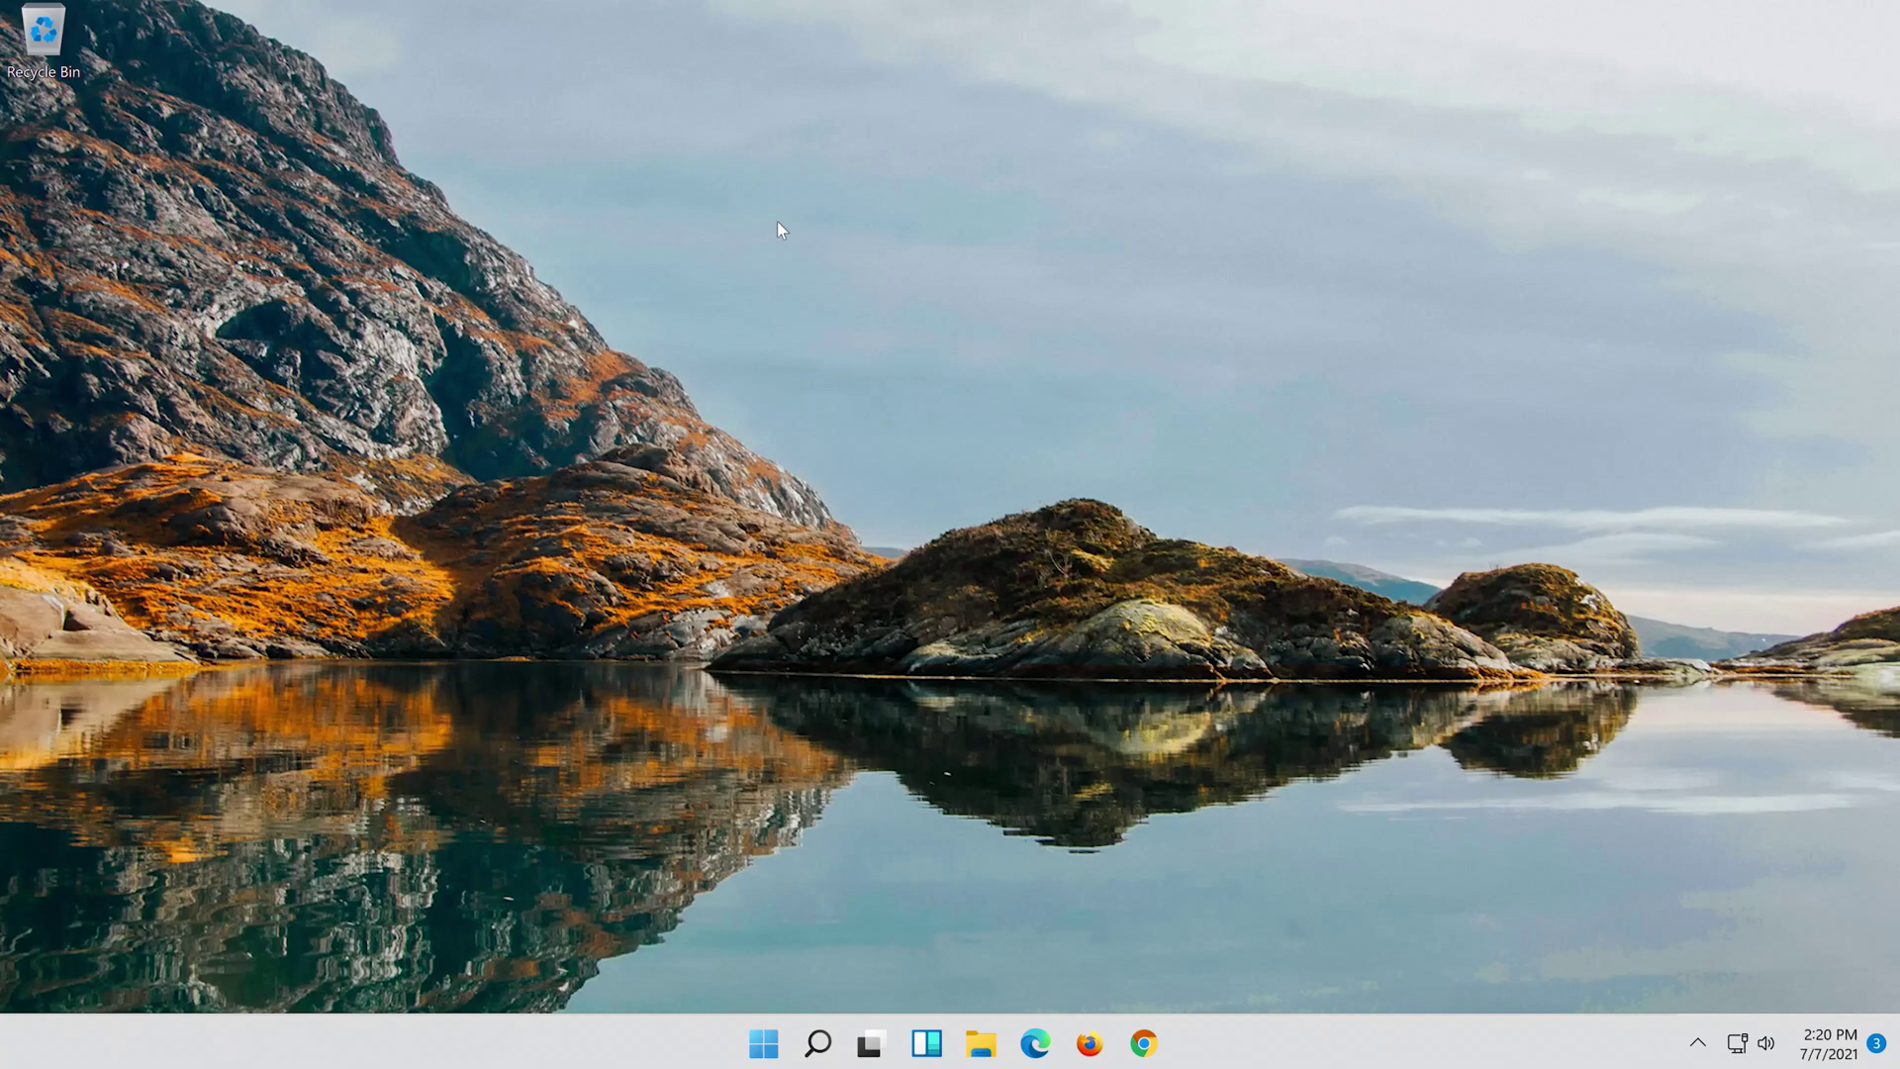
Step: Restart the computer from the Start menu's power options
left_click(776, 1055)
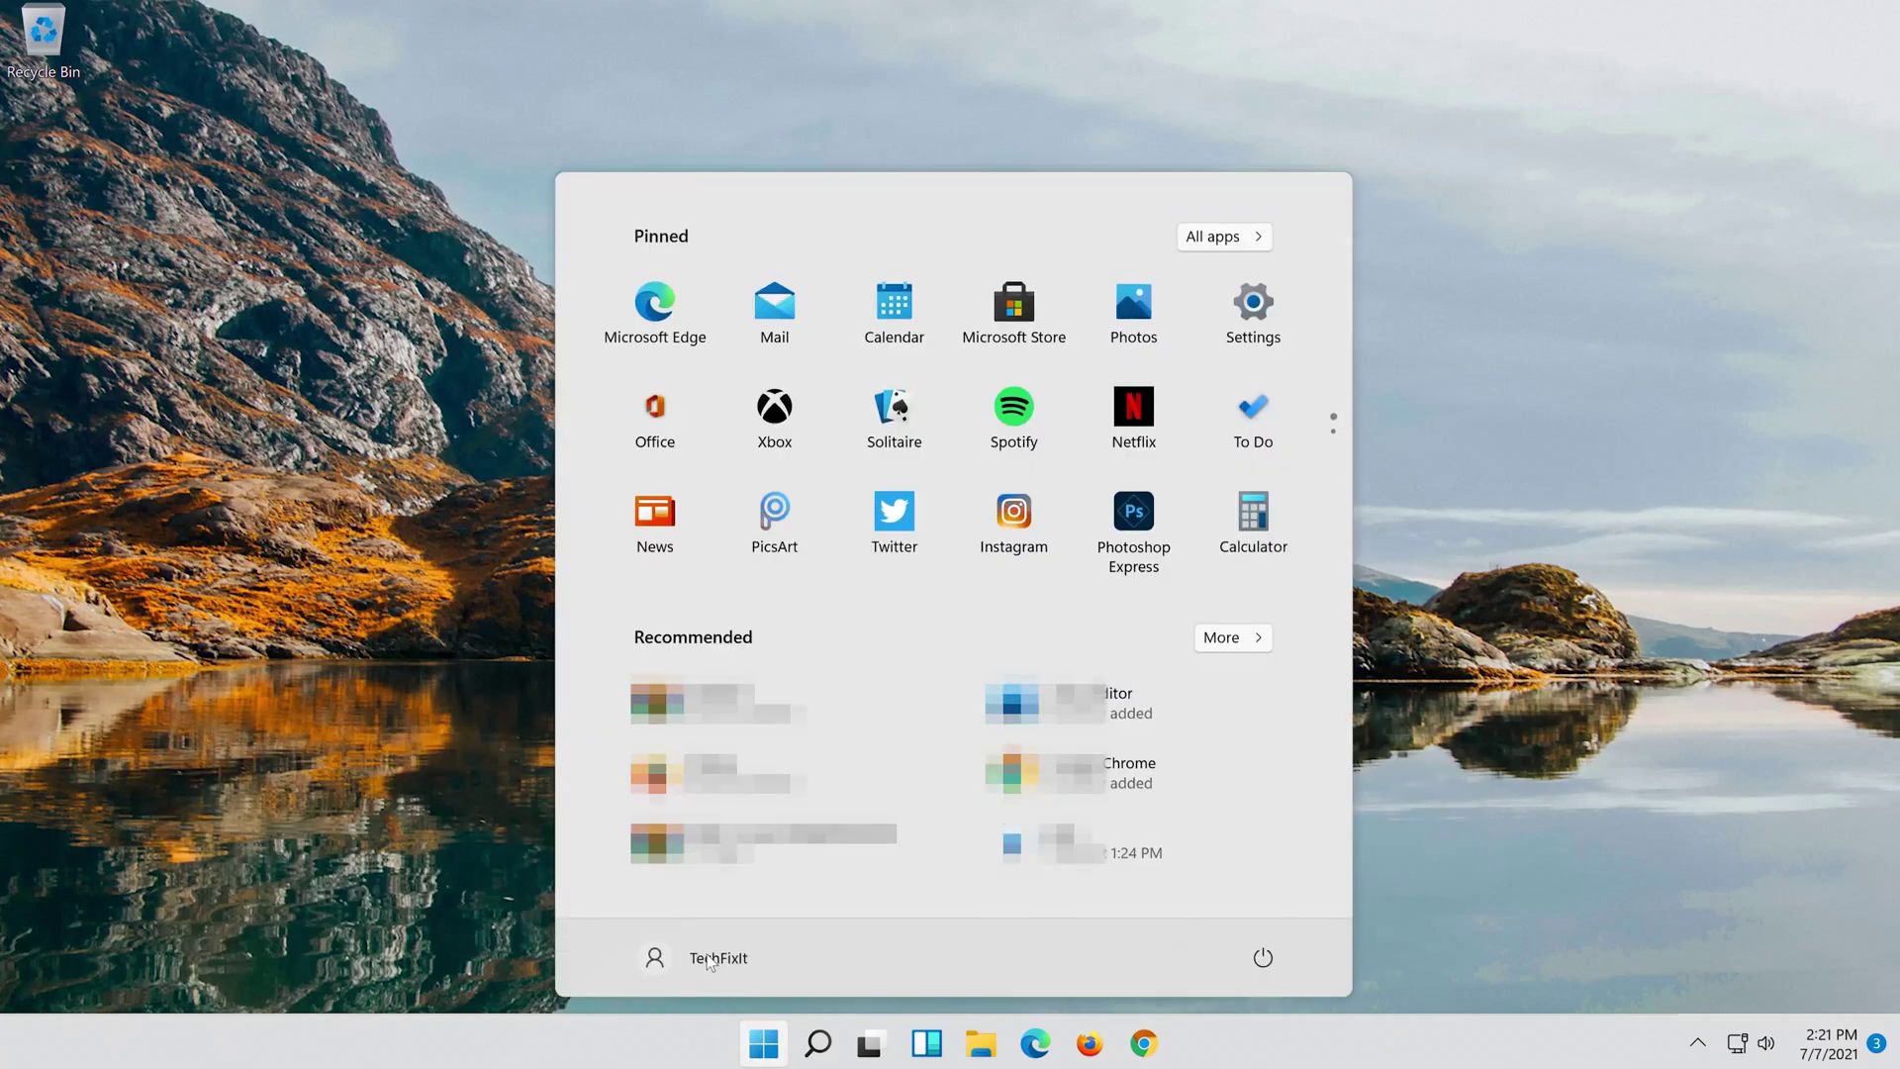
left_click(1263, 958)
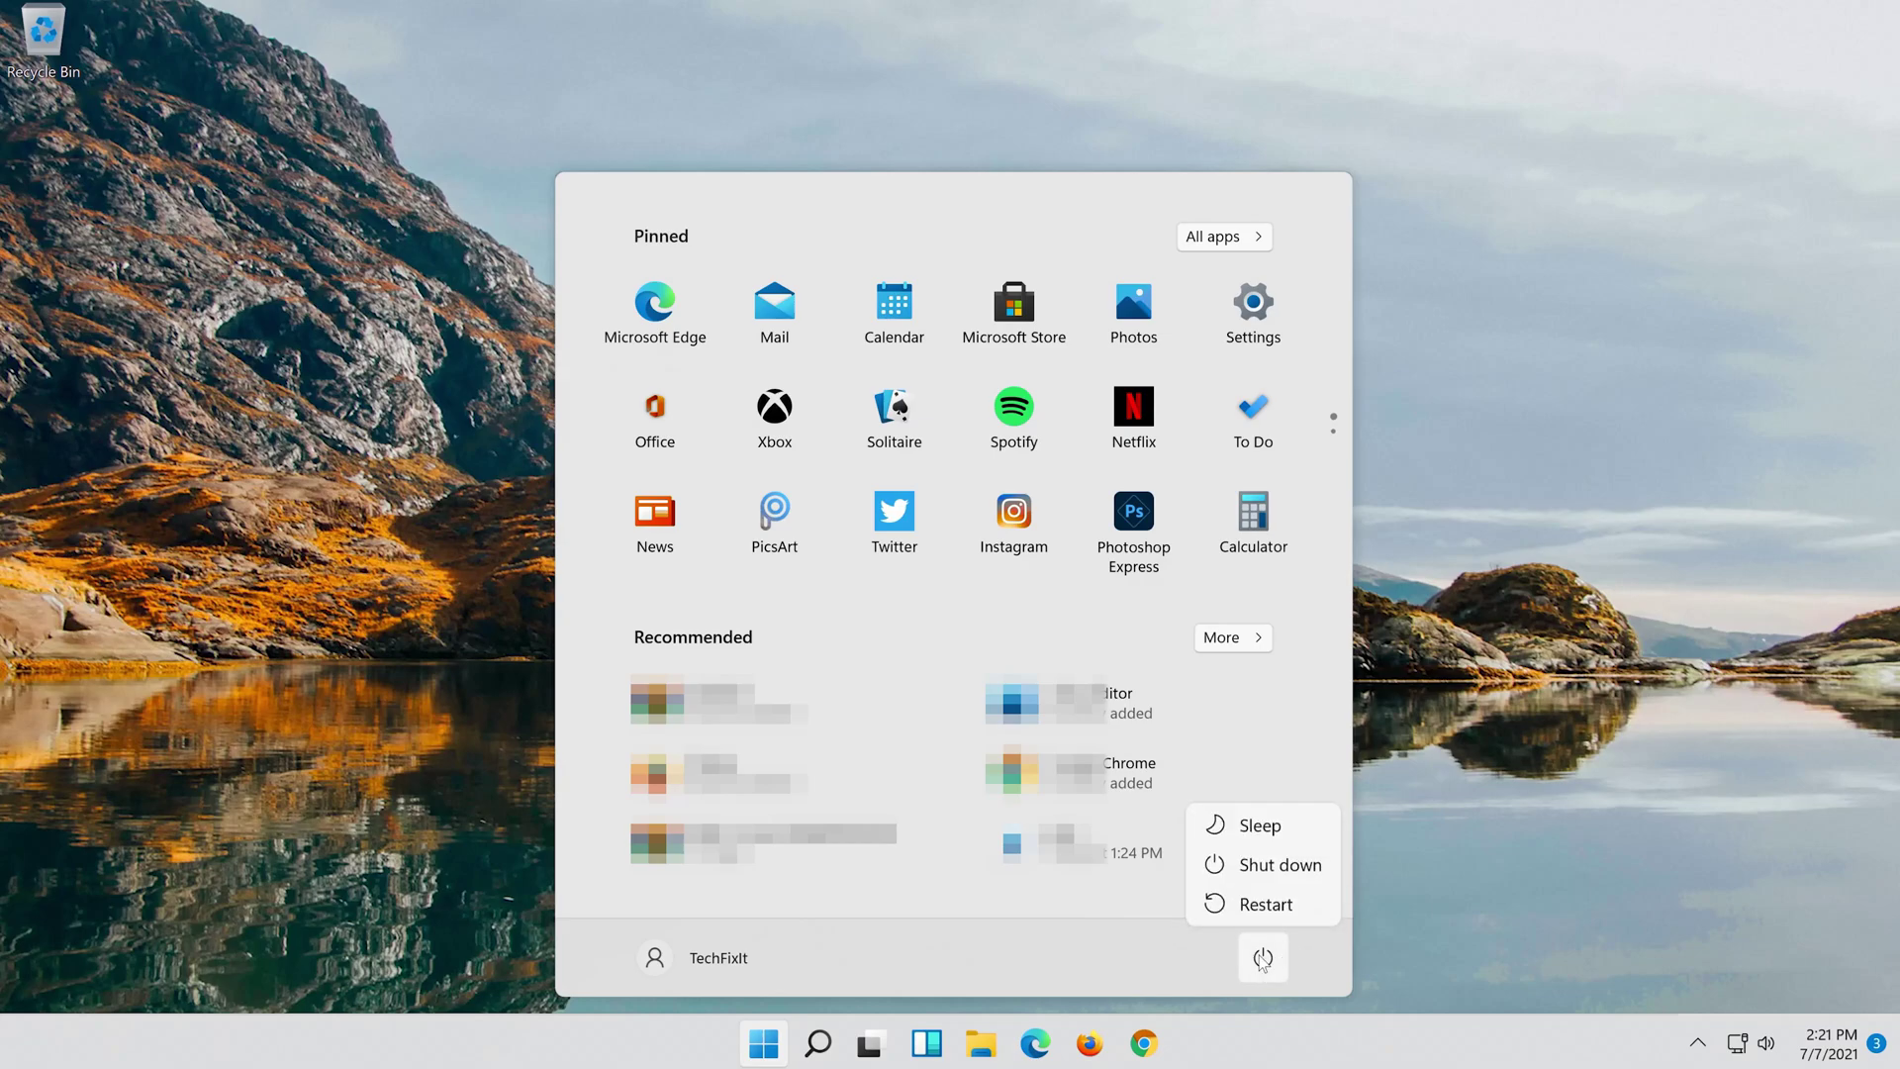
left_click(1263, 905)
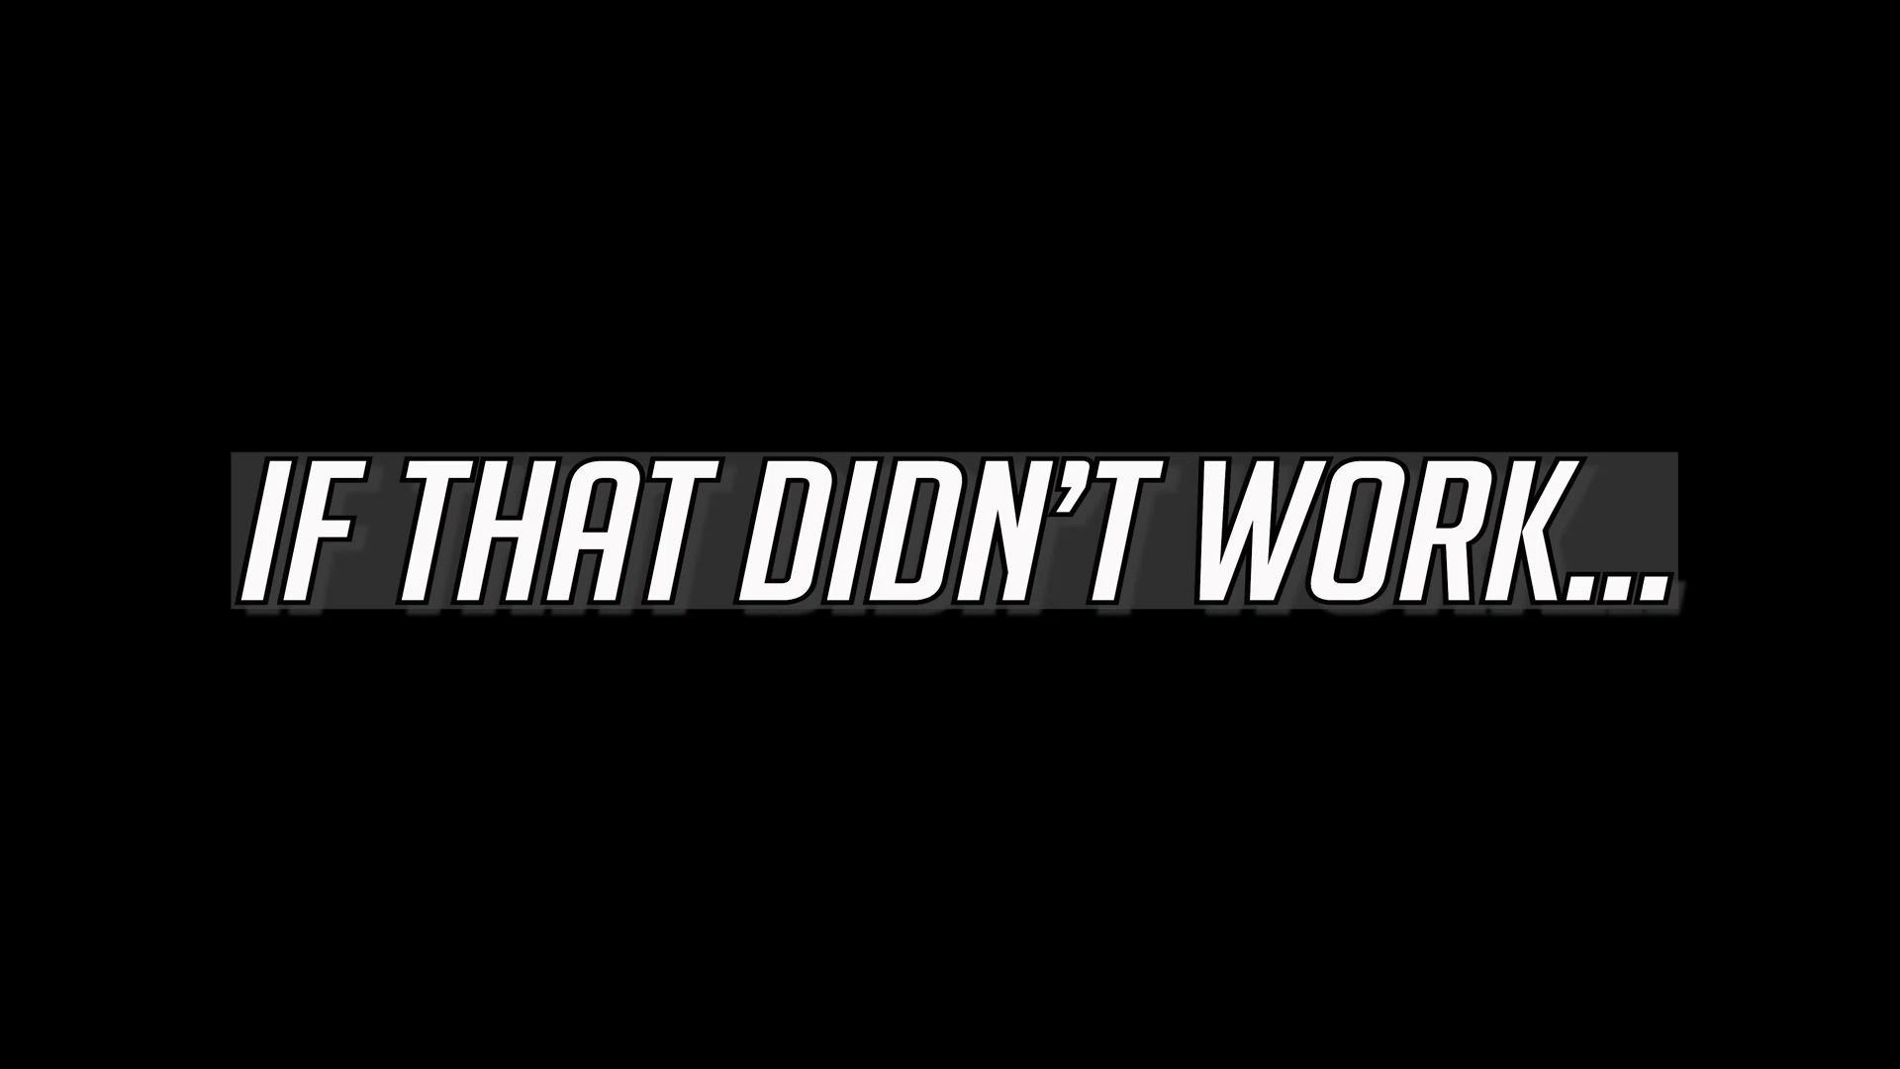
Step: Search for 'device manager' and launch Device Manager from the best match
left_click(809, 1057)
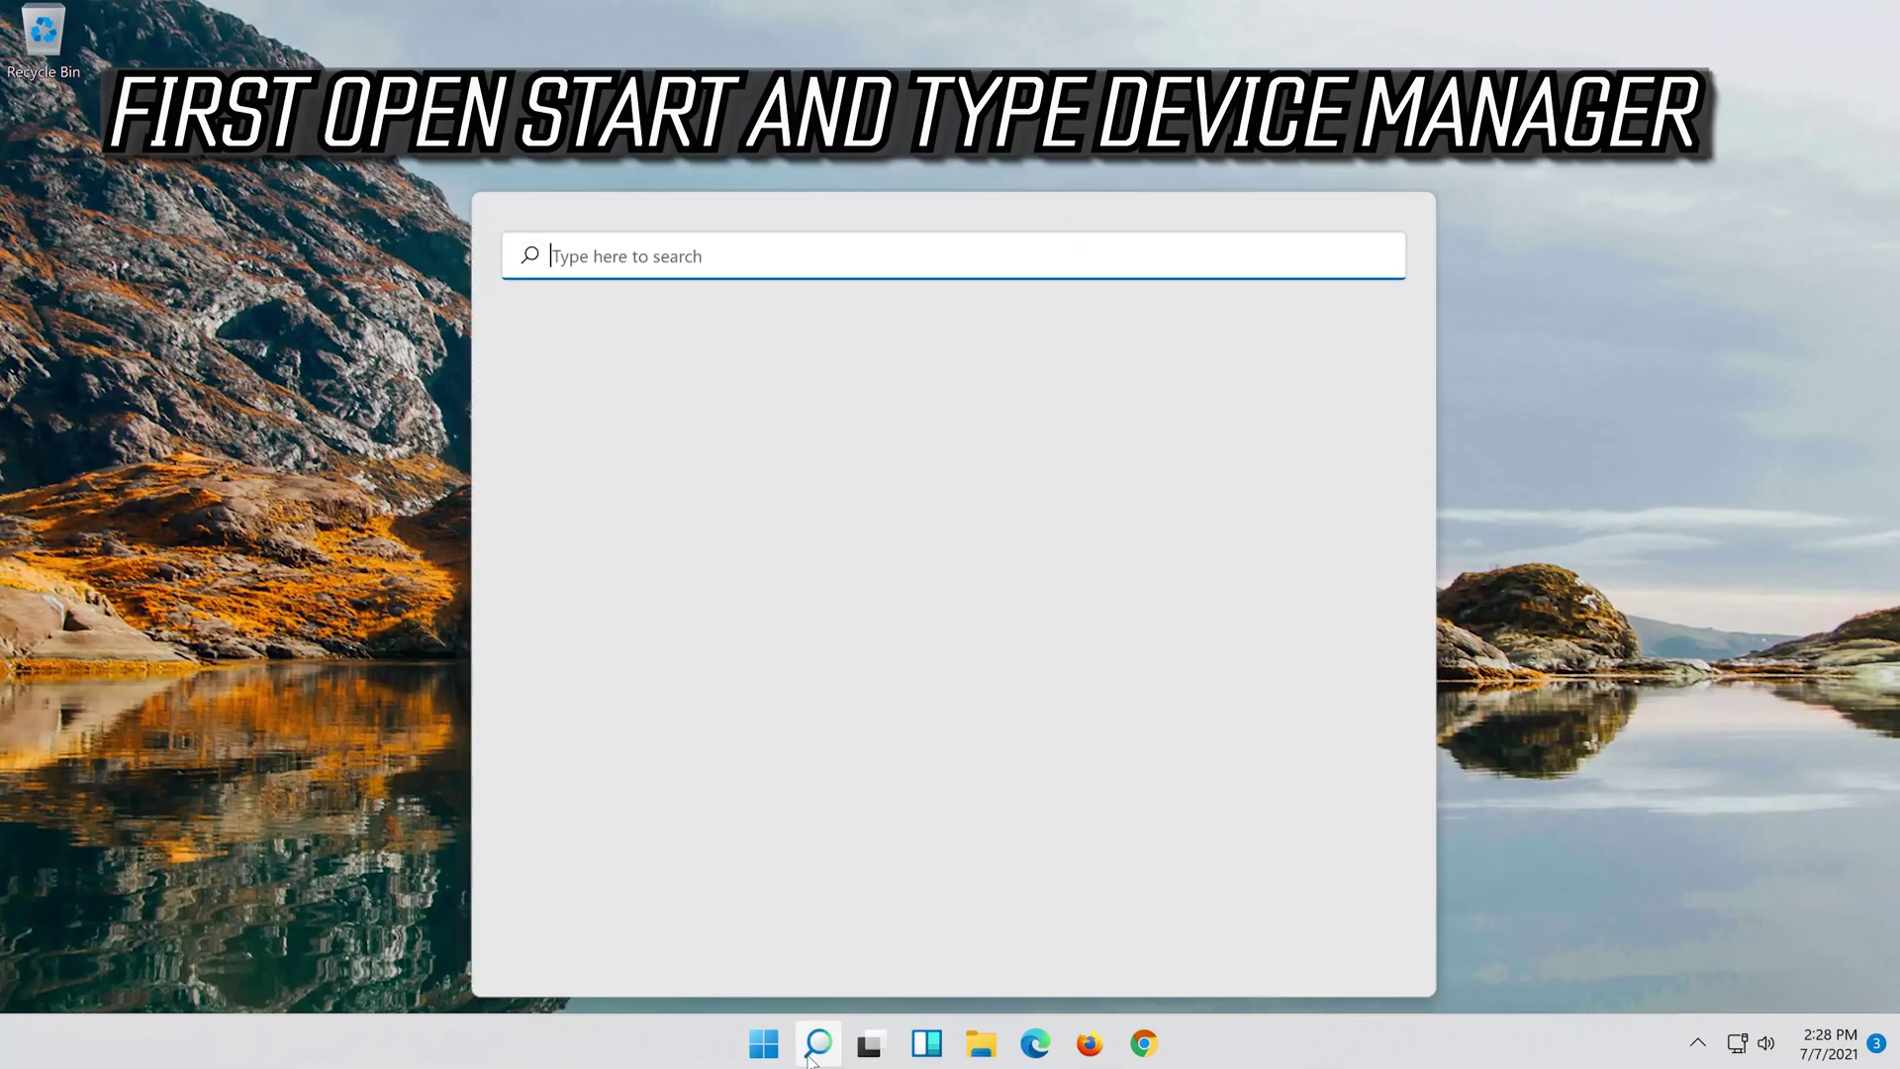
type("de")
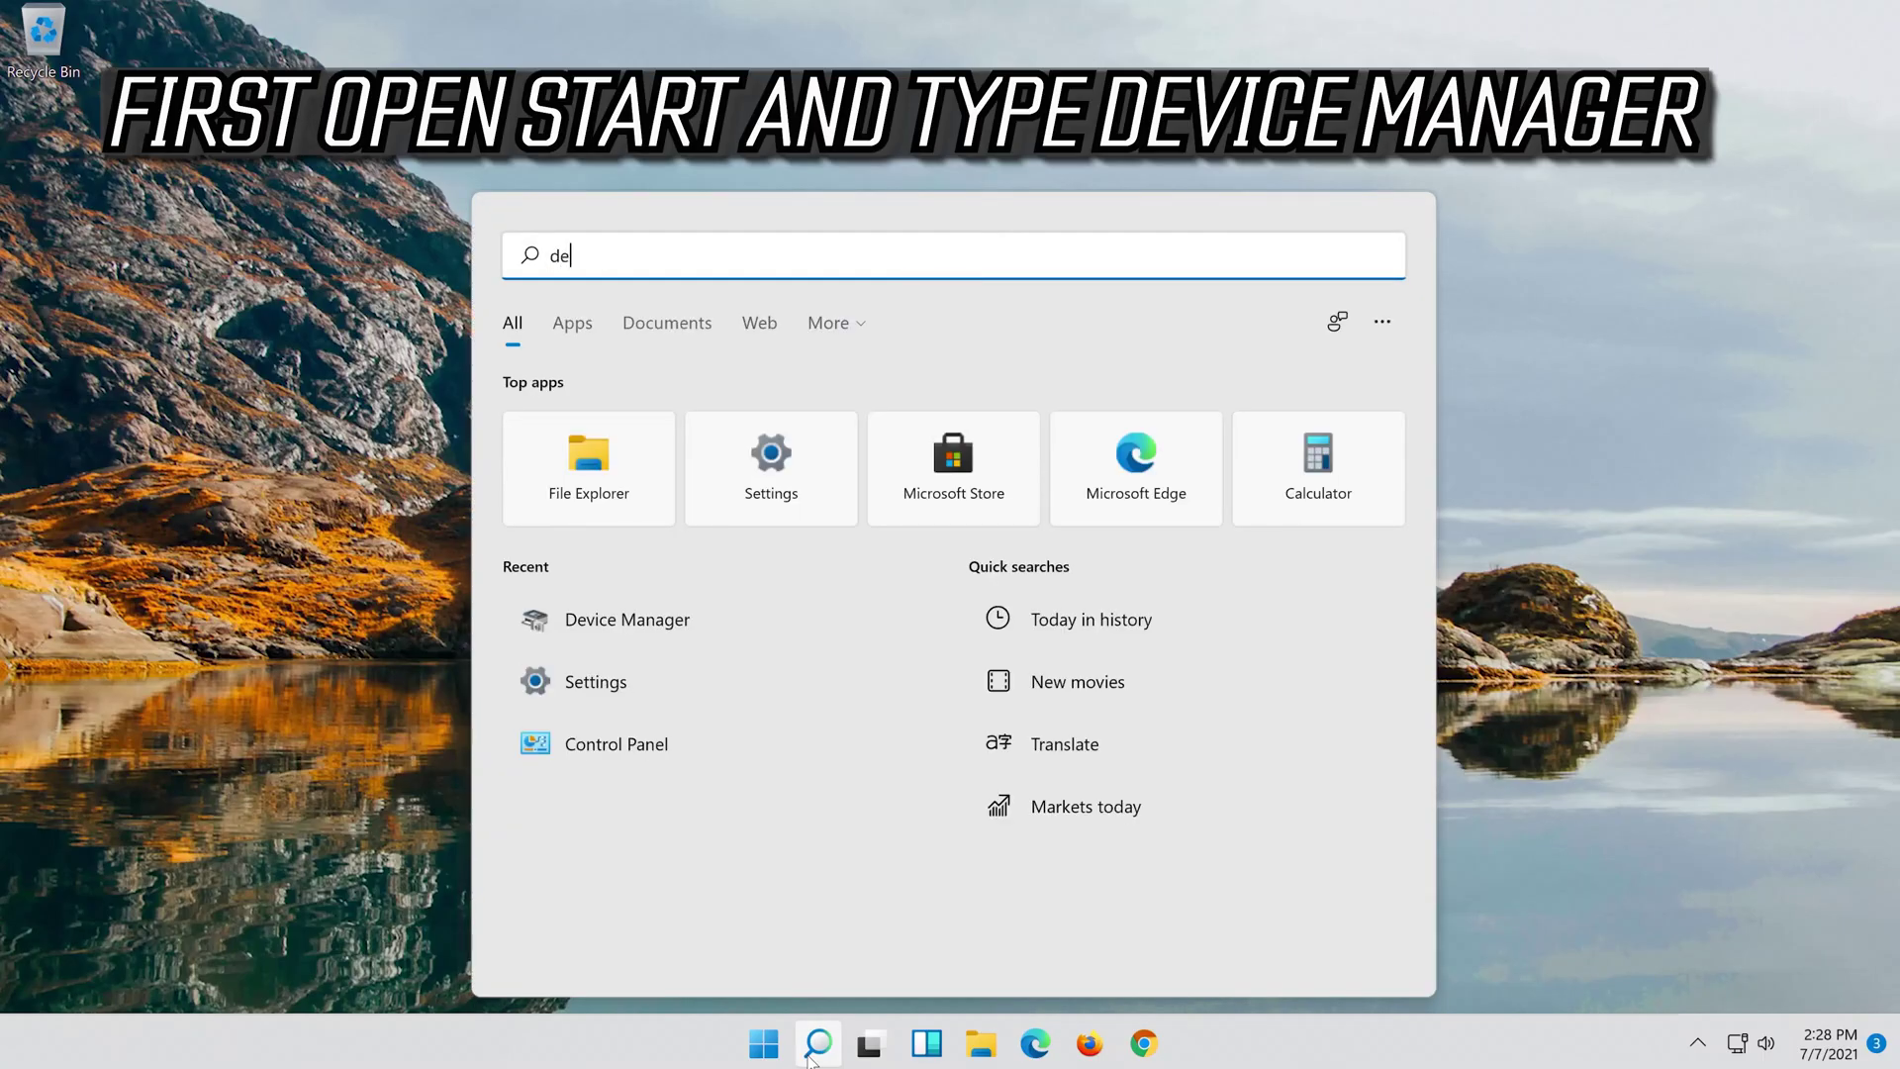
type("vice manager")
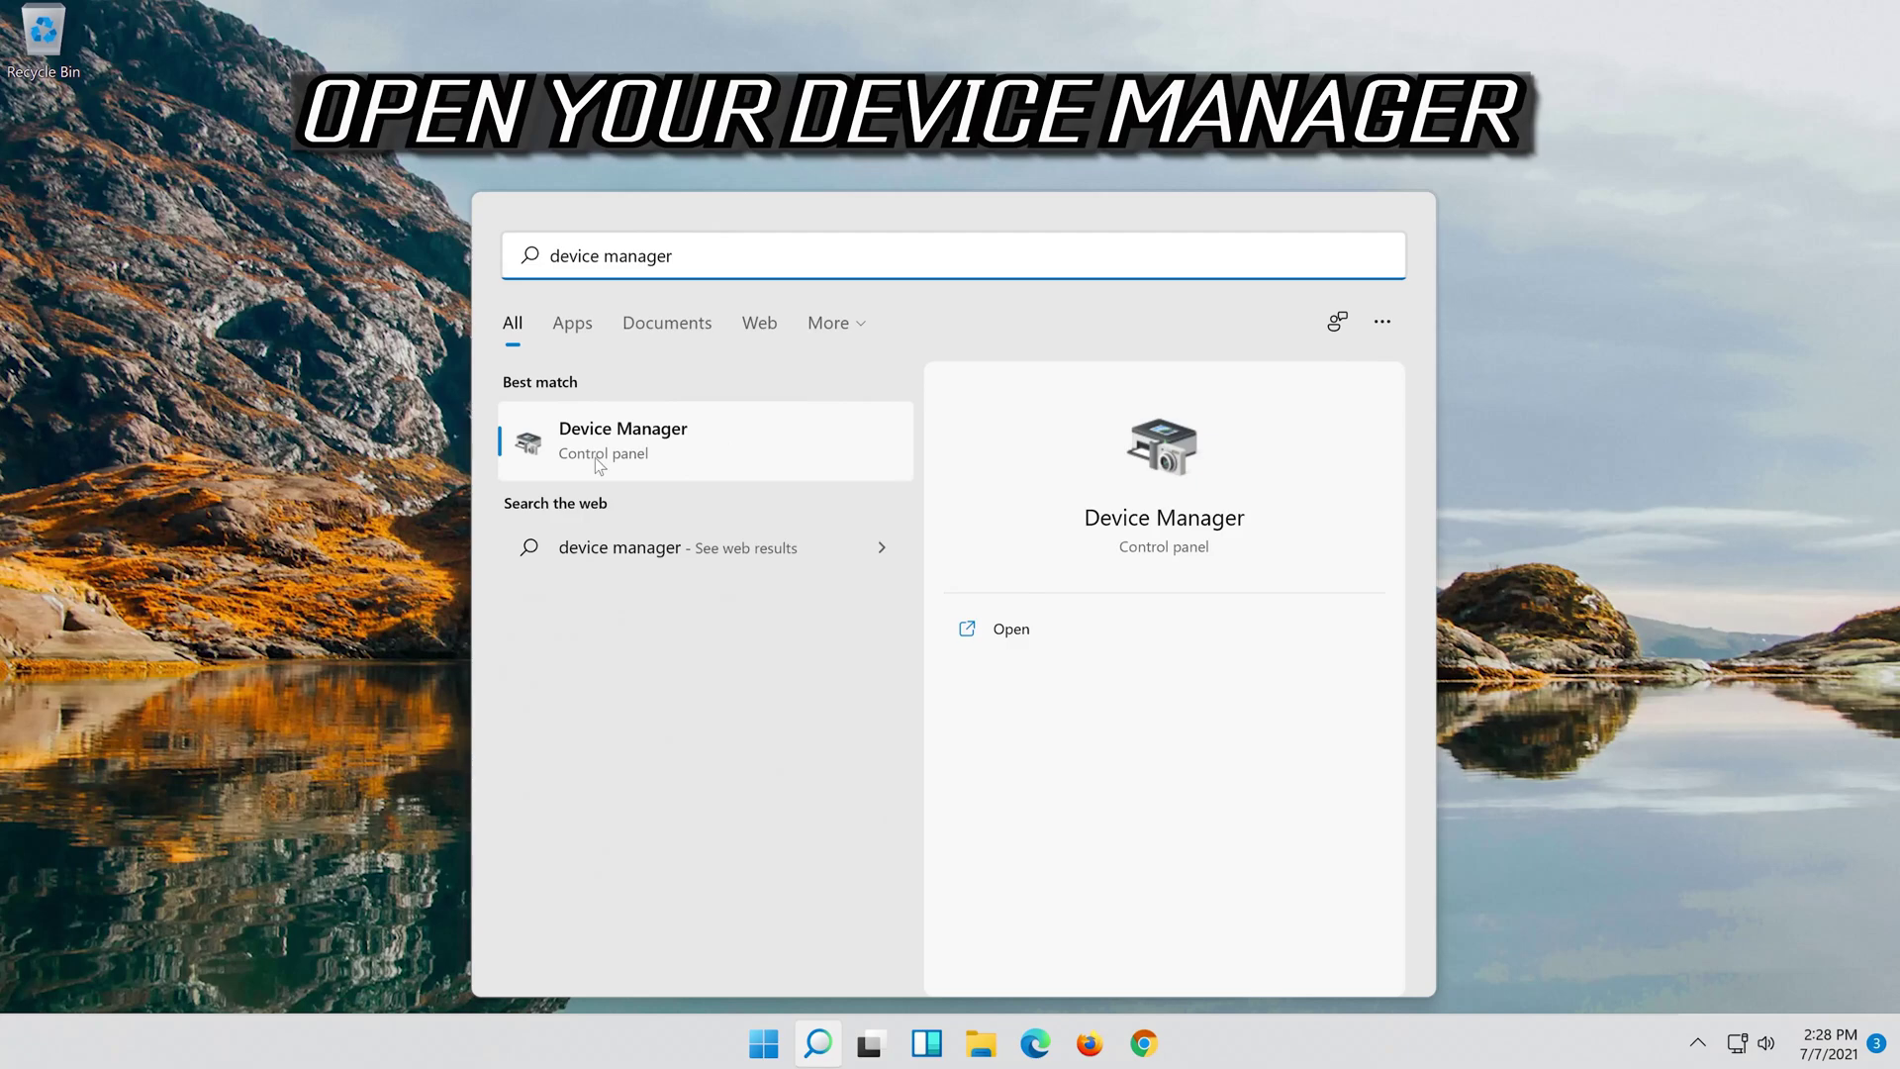
left_click(669, 450)
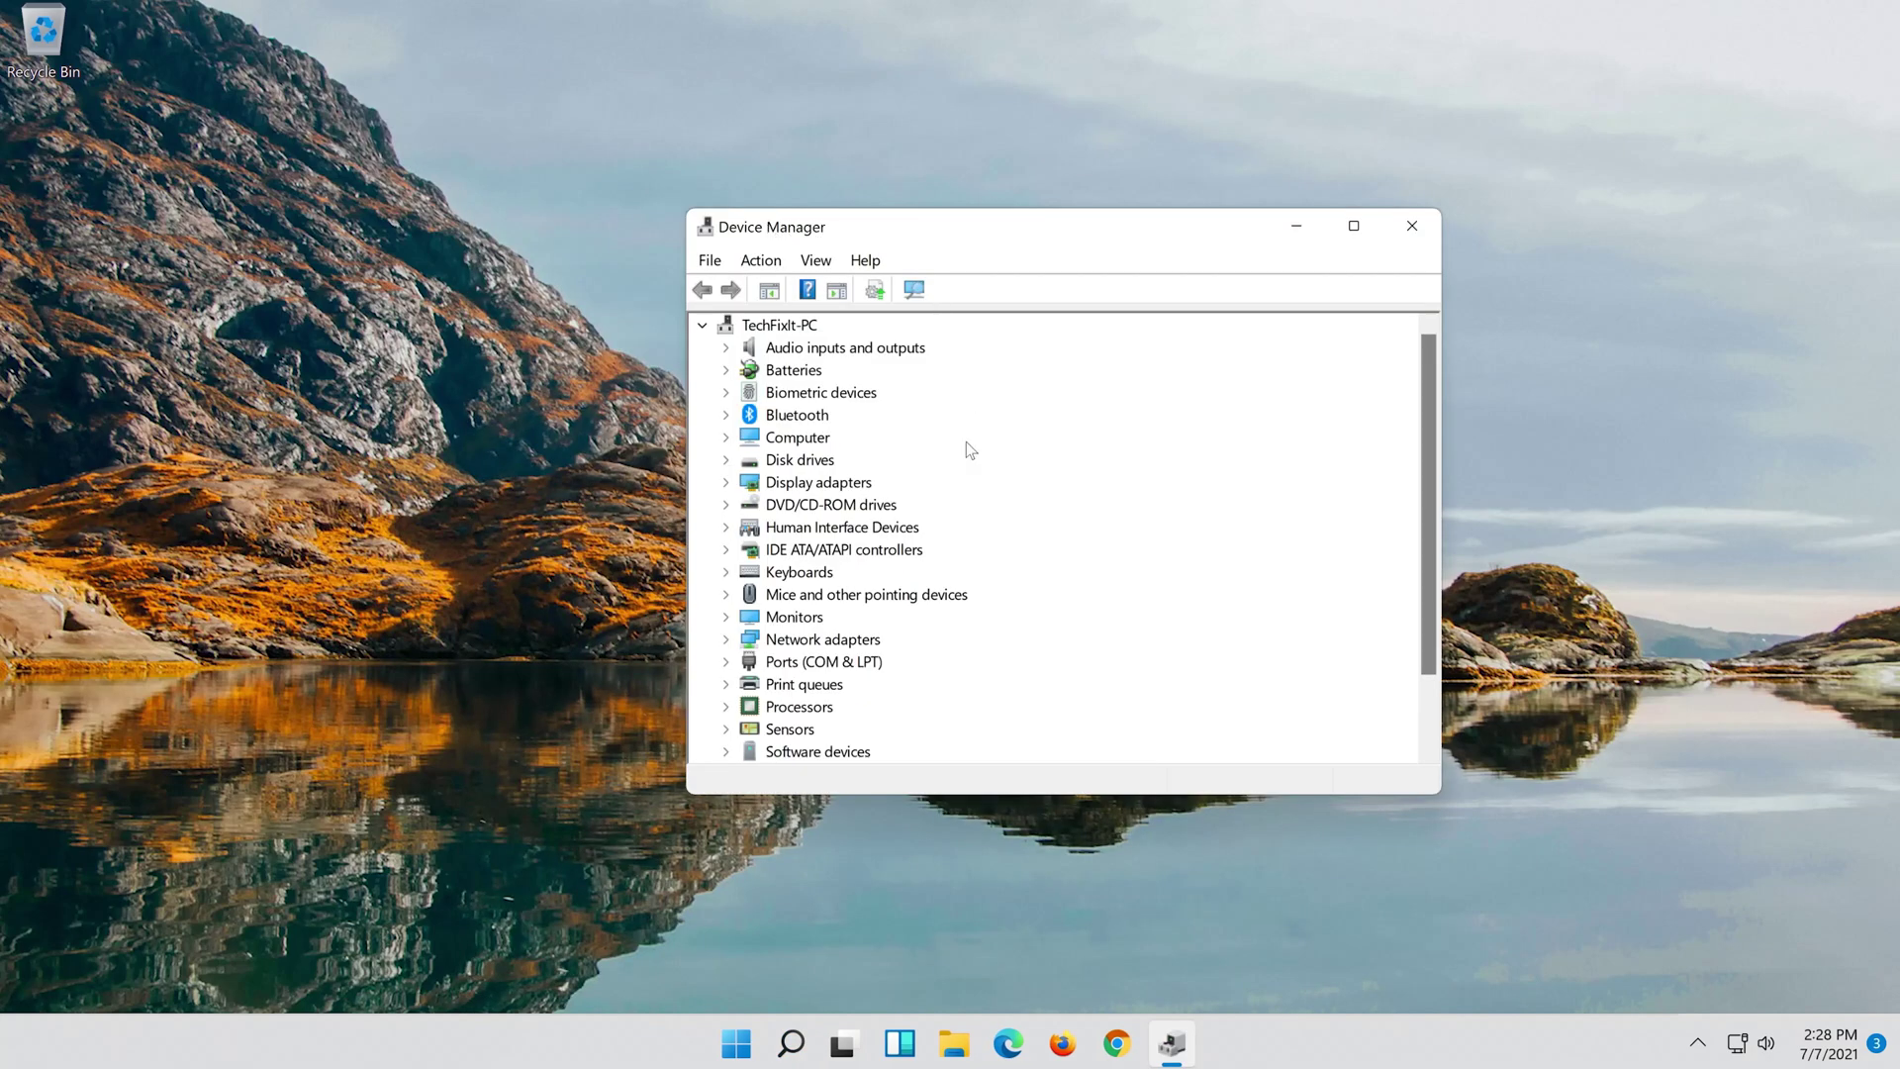
Step: Uninstall the Intel(R) 82574L Gigabit Network Connection via its Properties Driver tab
left_click(727, 639)
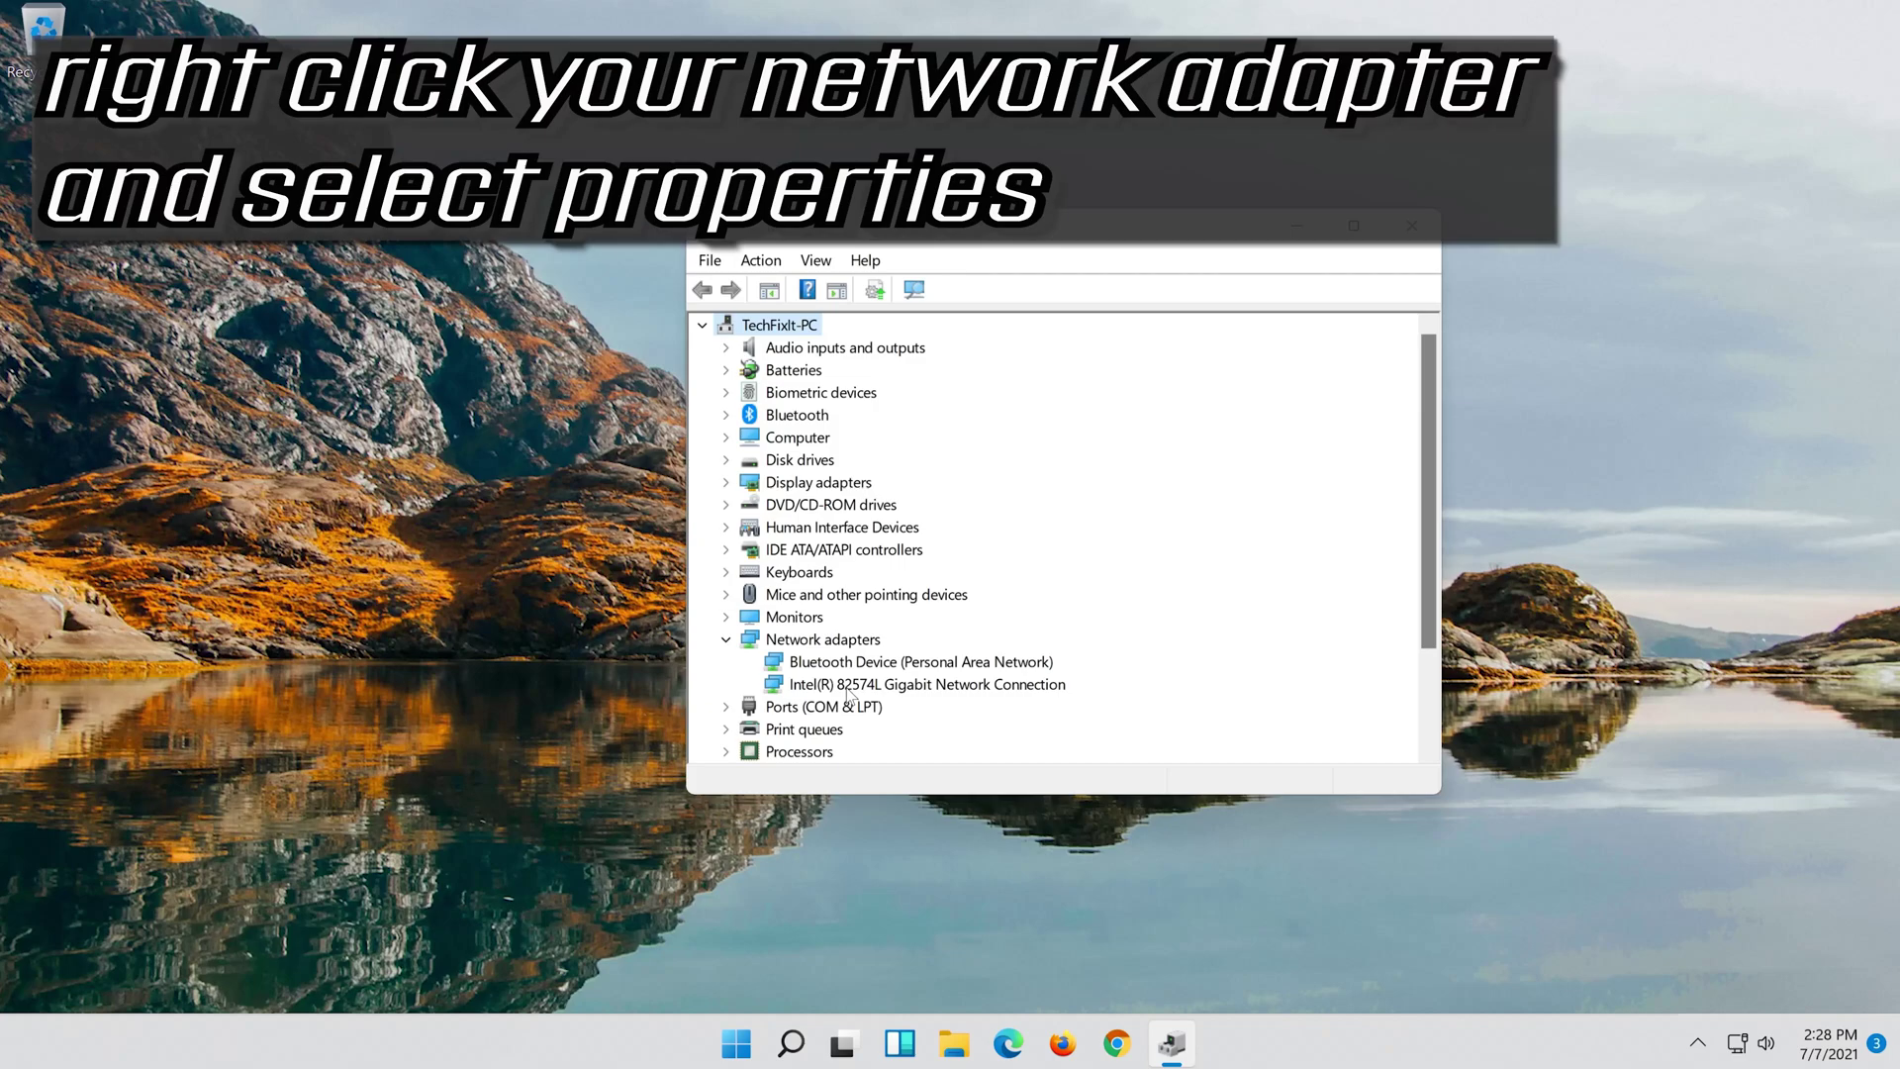
left_click(848, 686)
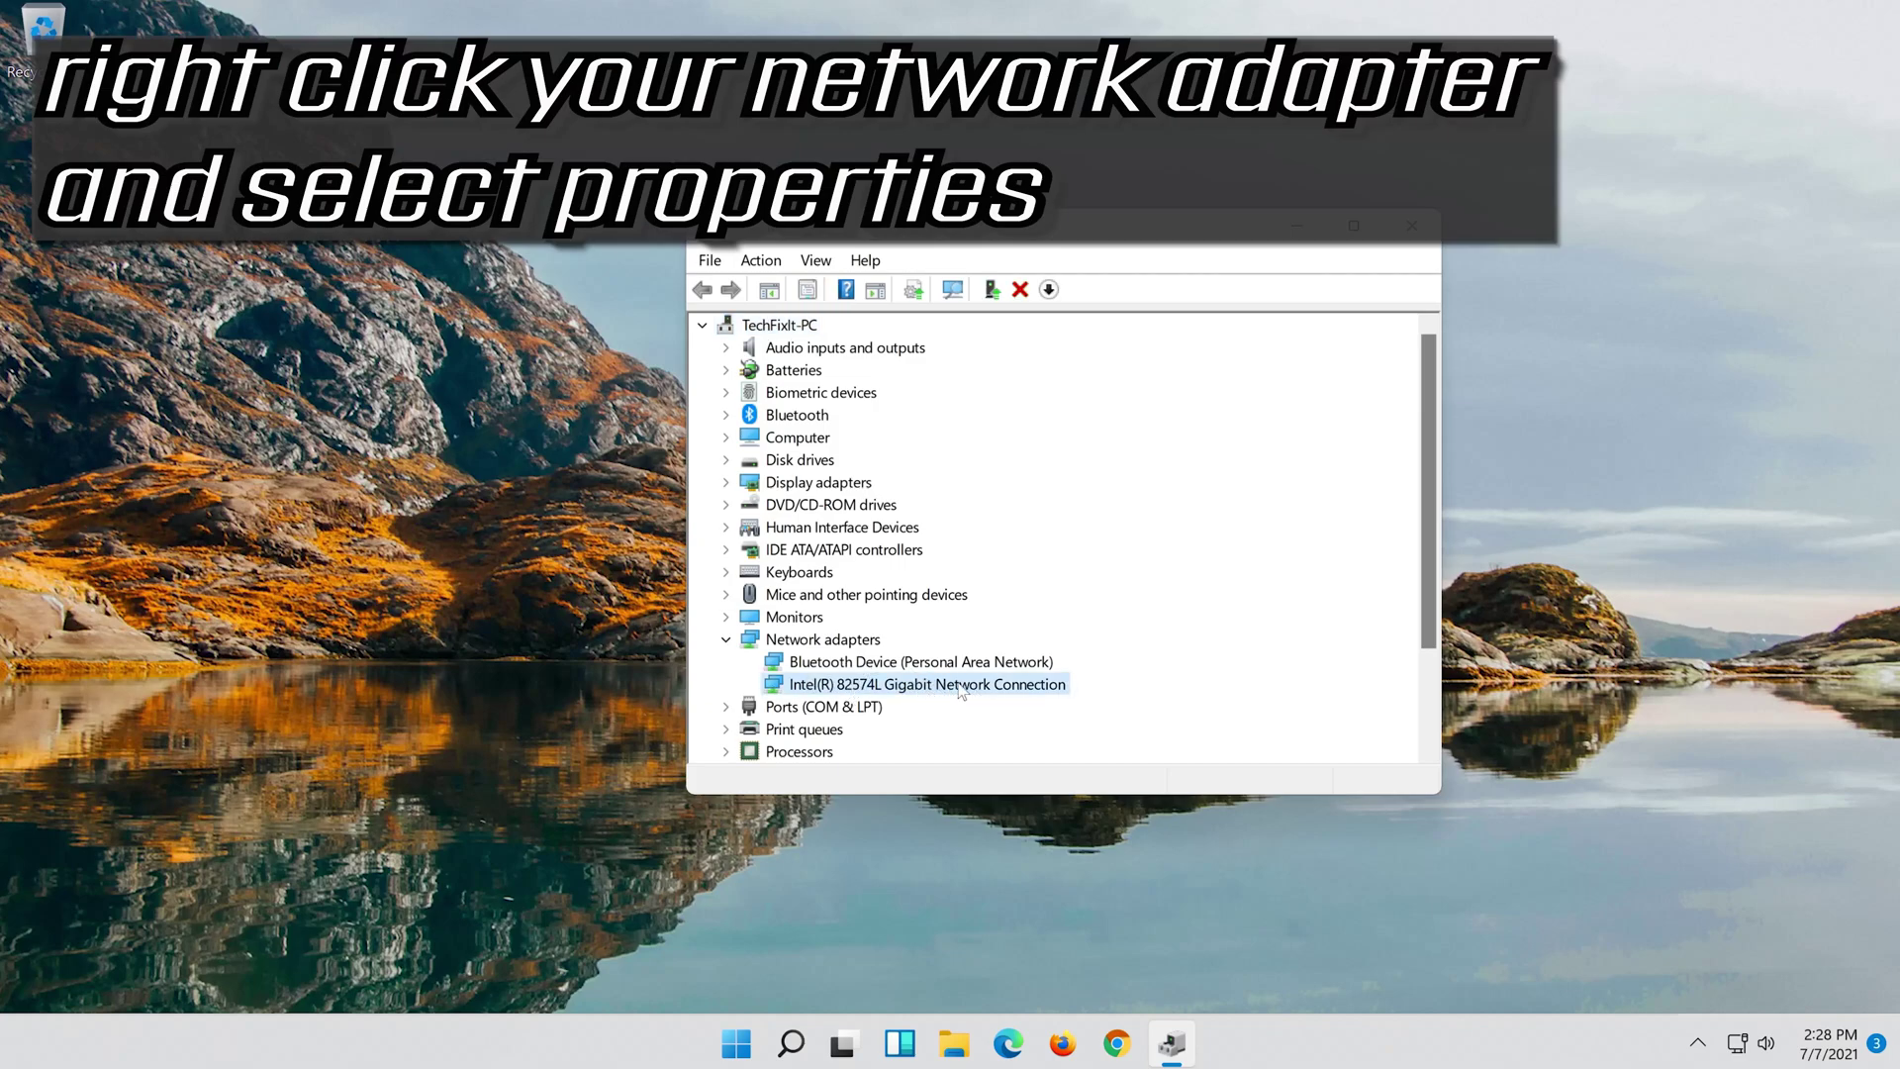
right_click(933, 691)
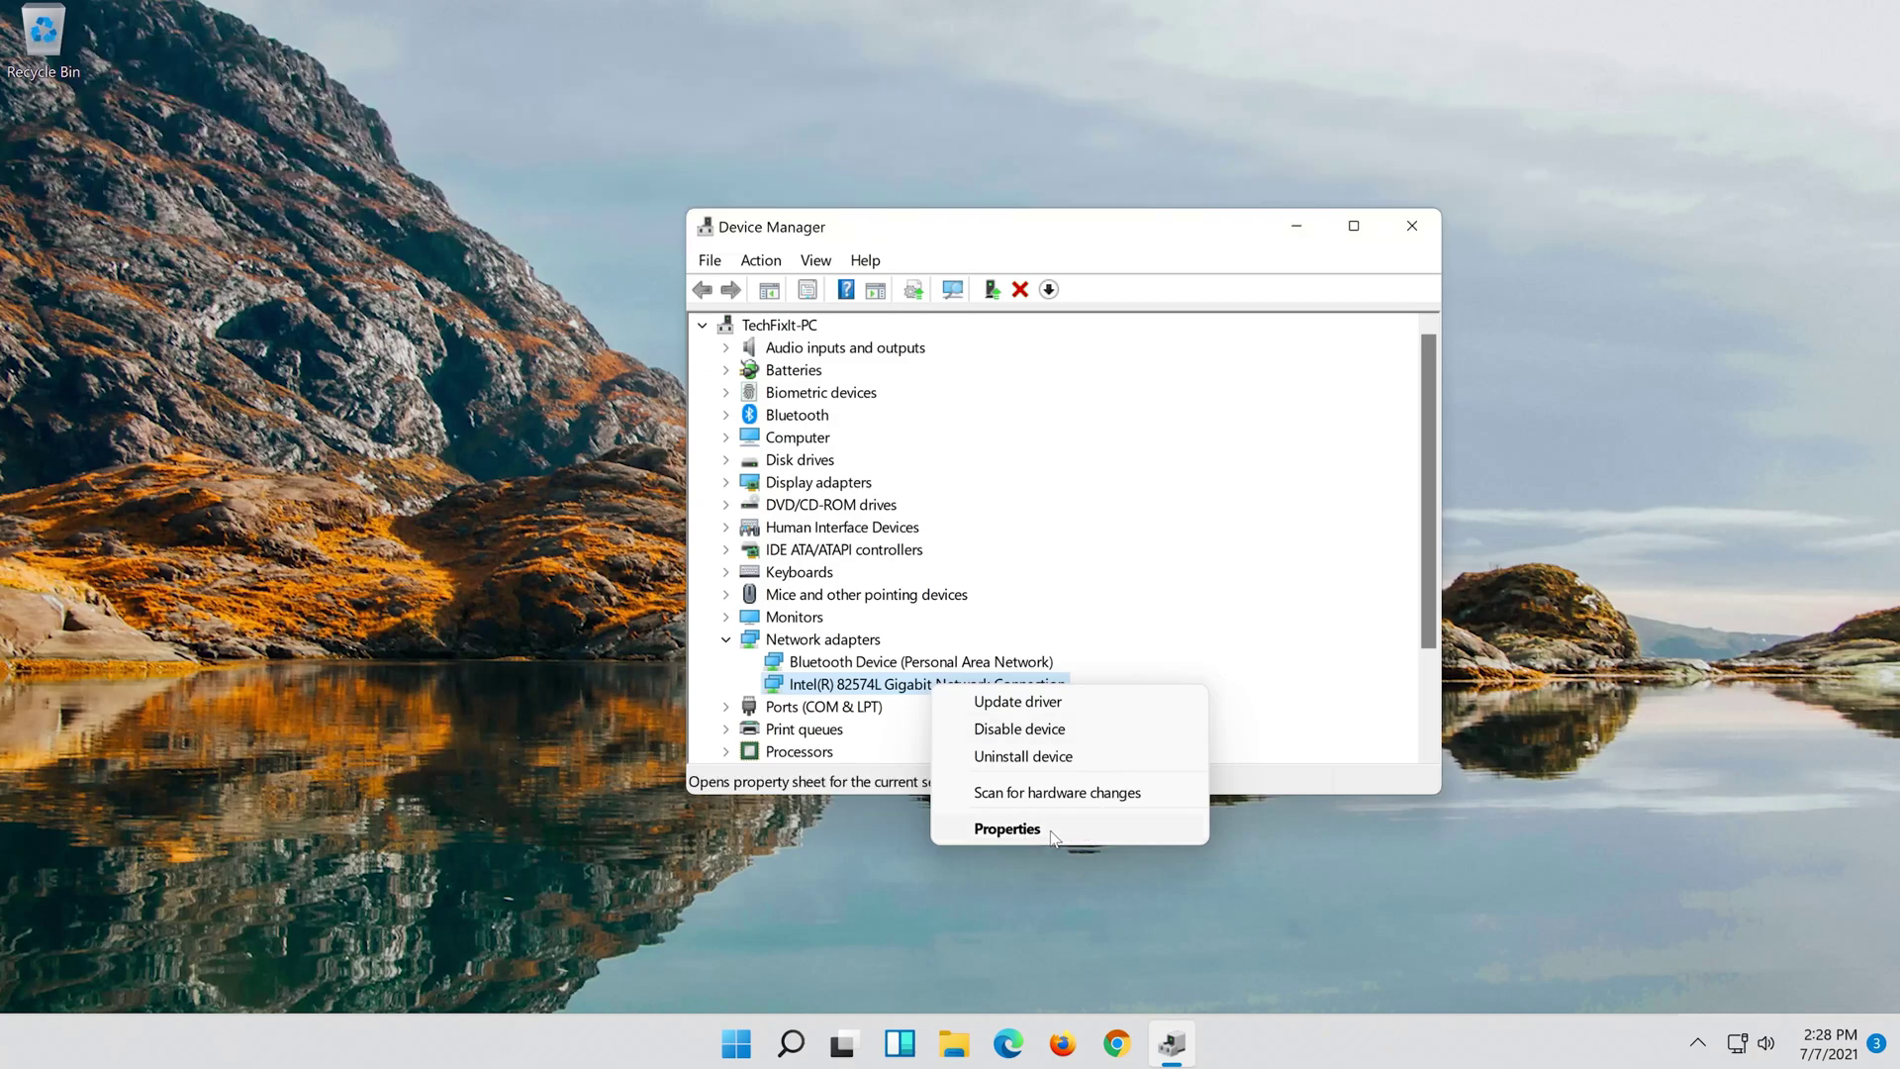
left_click(1053, 832)
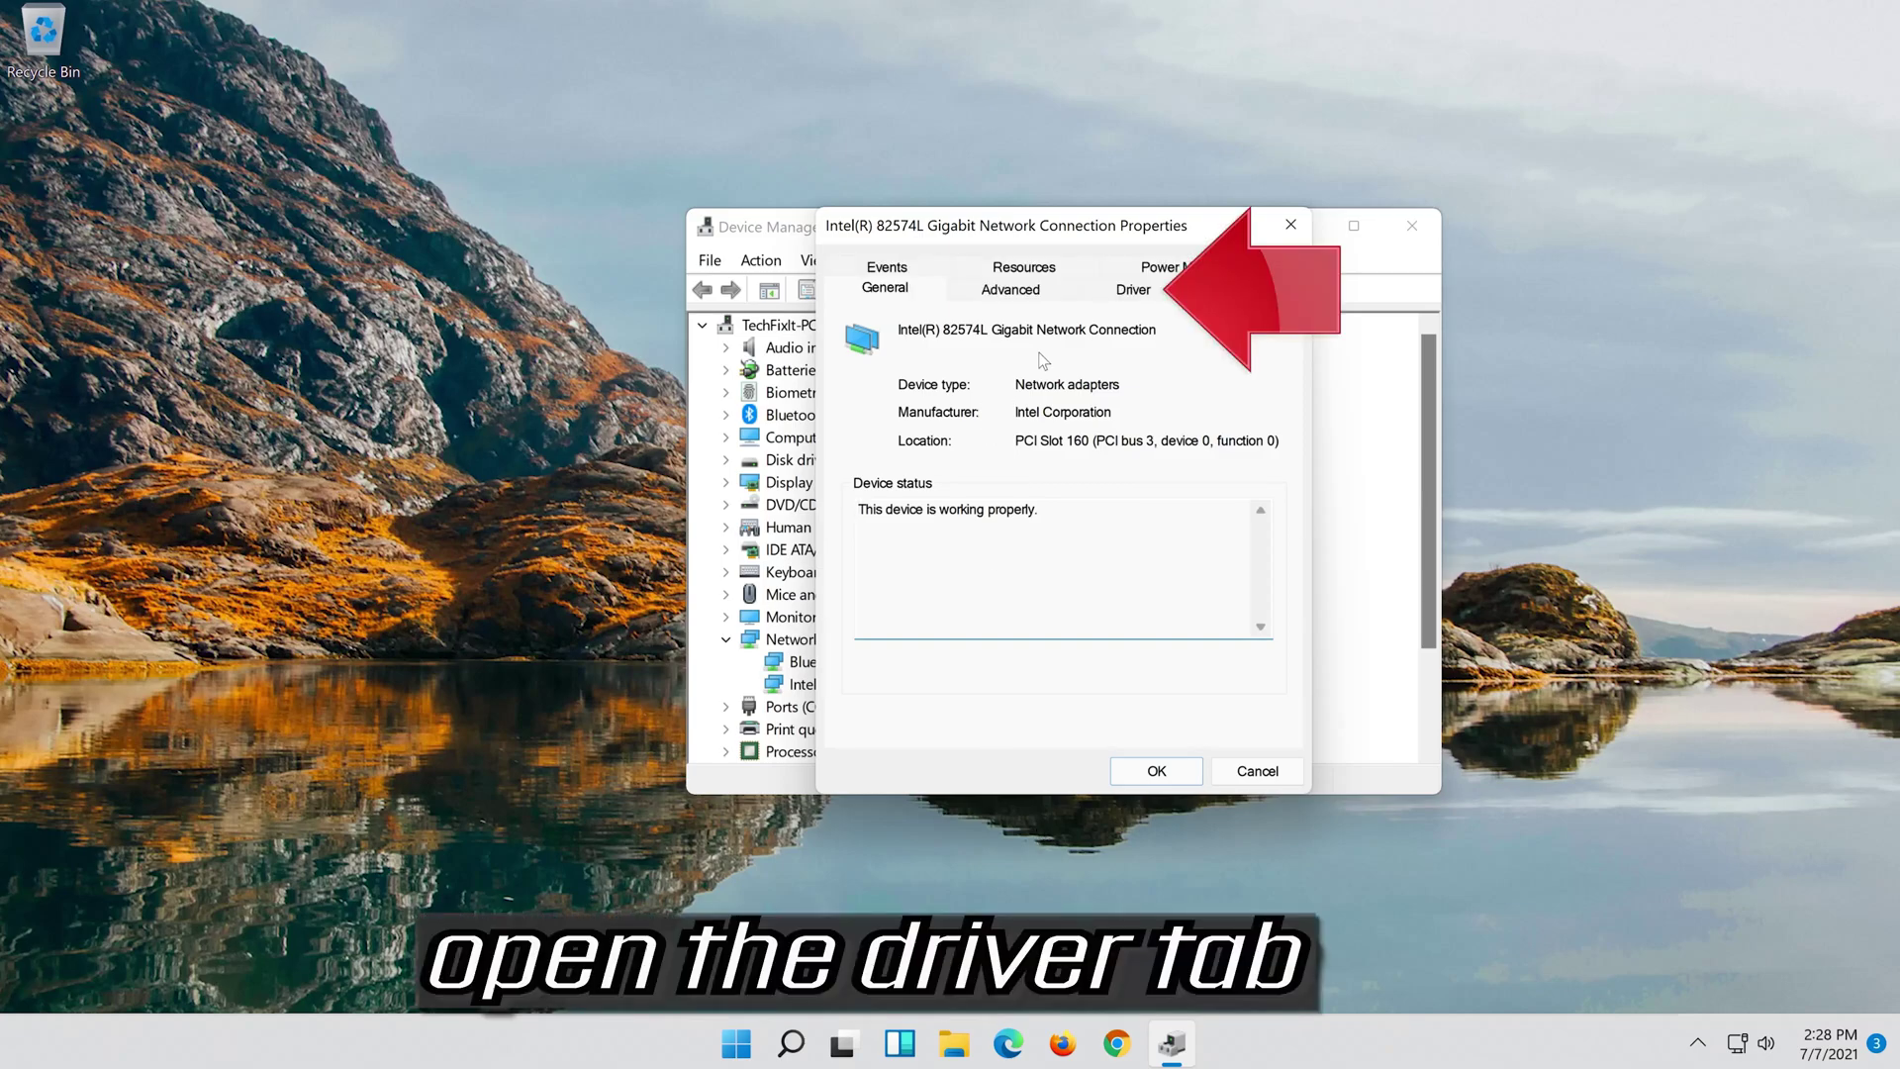
left_click(1133, 290)
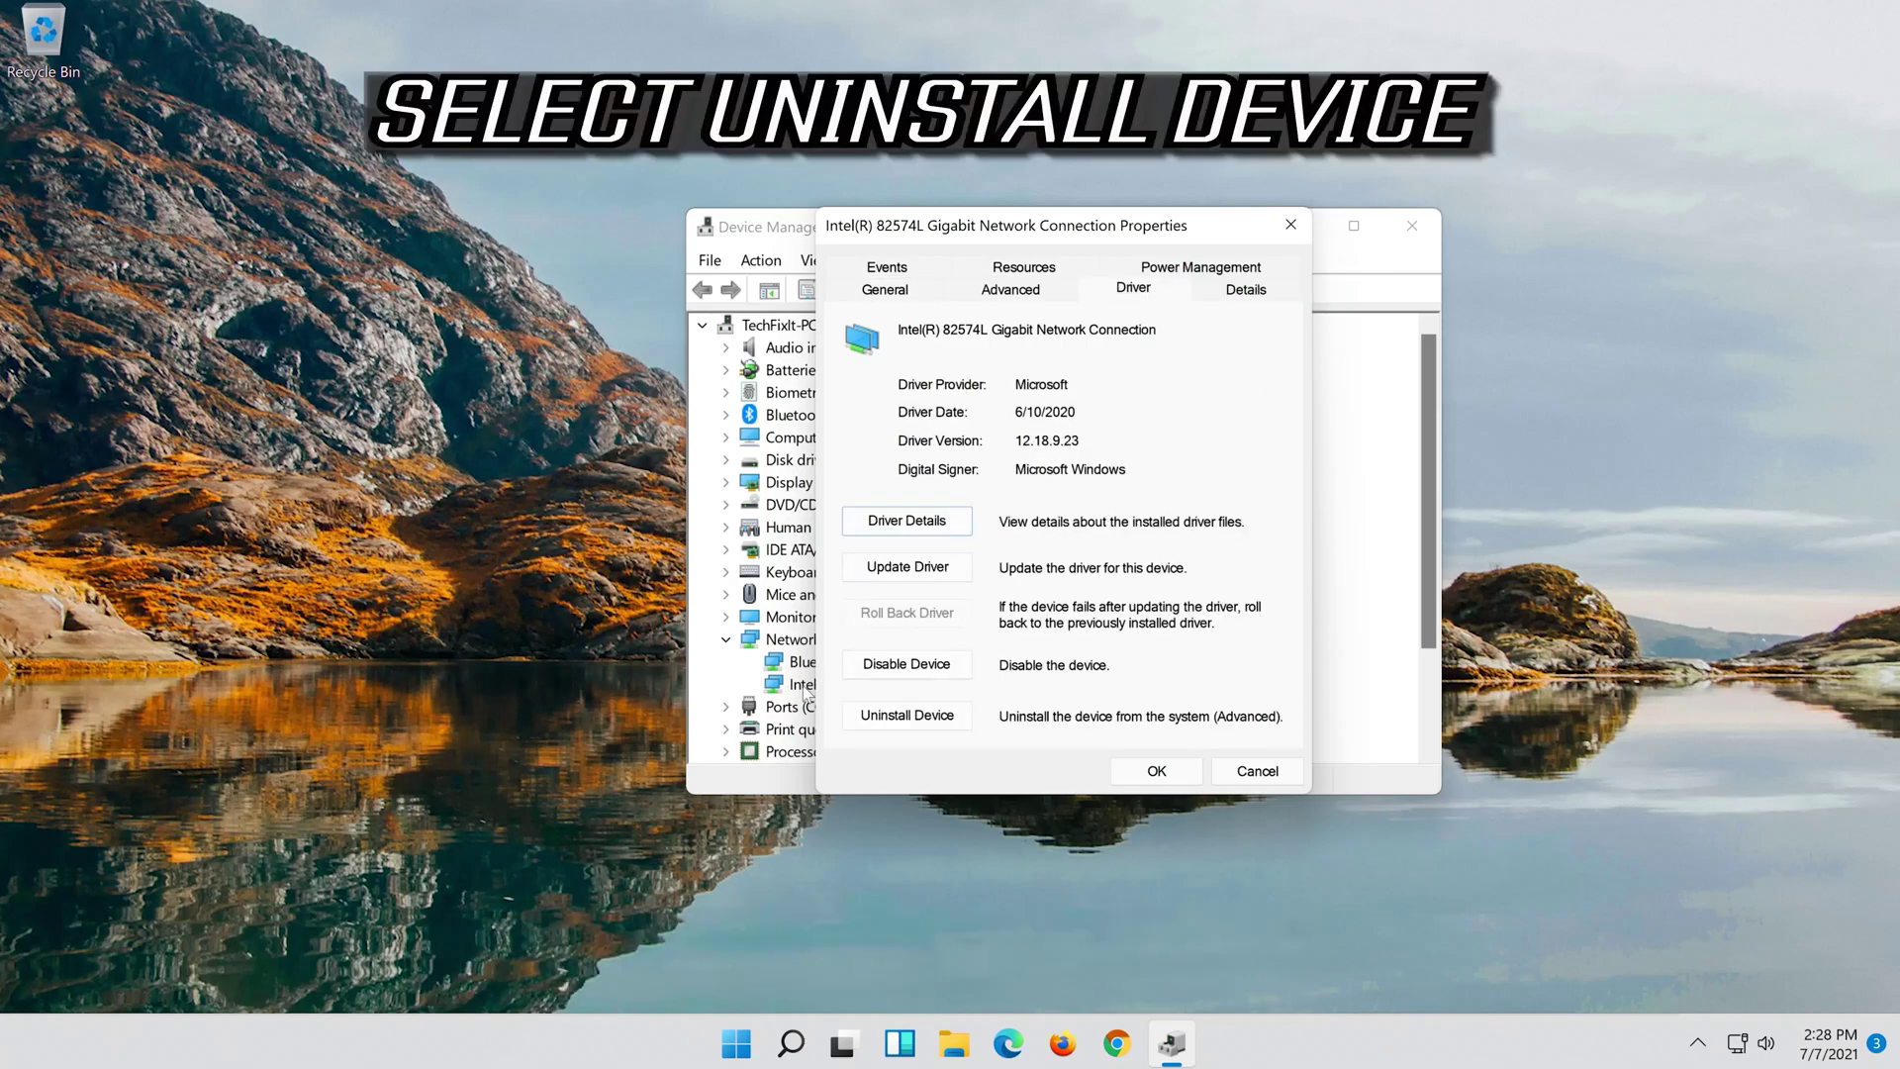
left_click(921, 719)
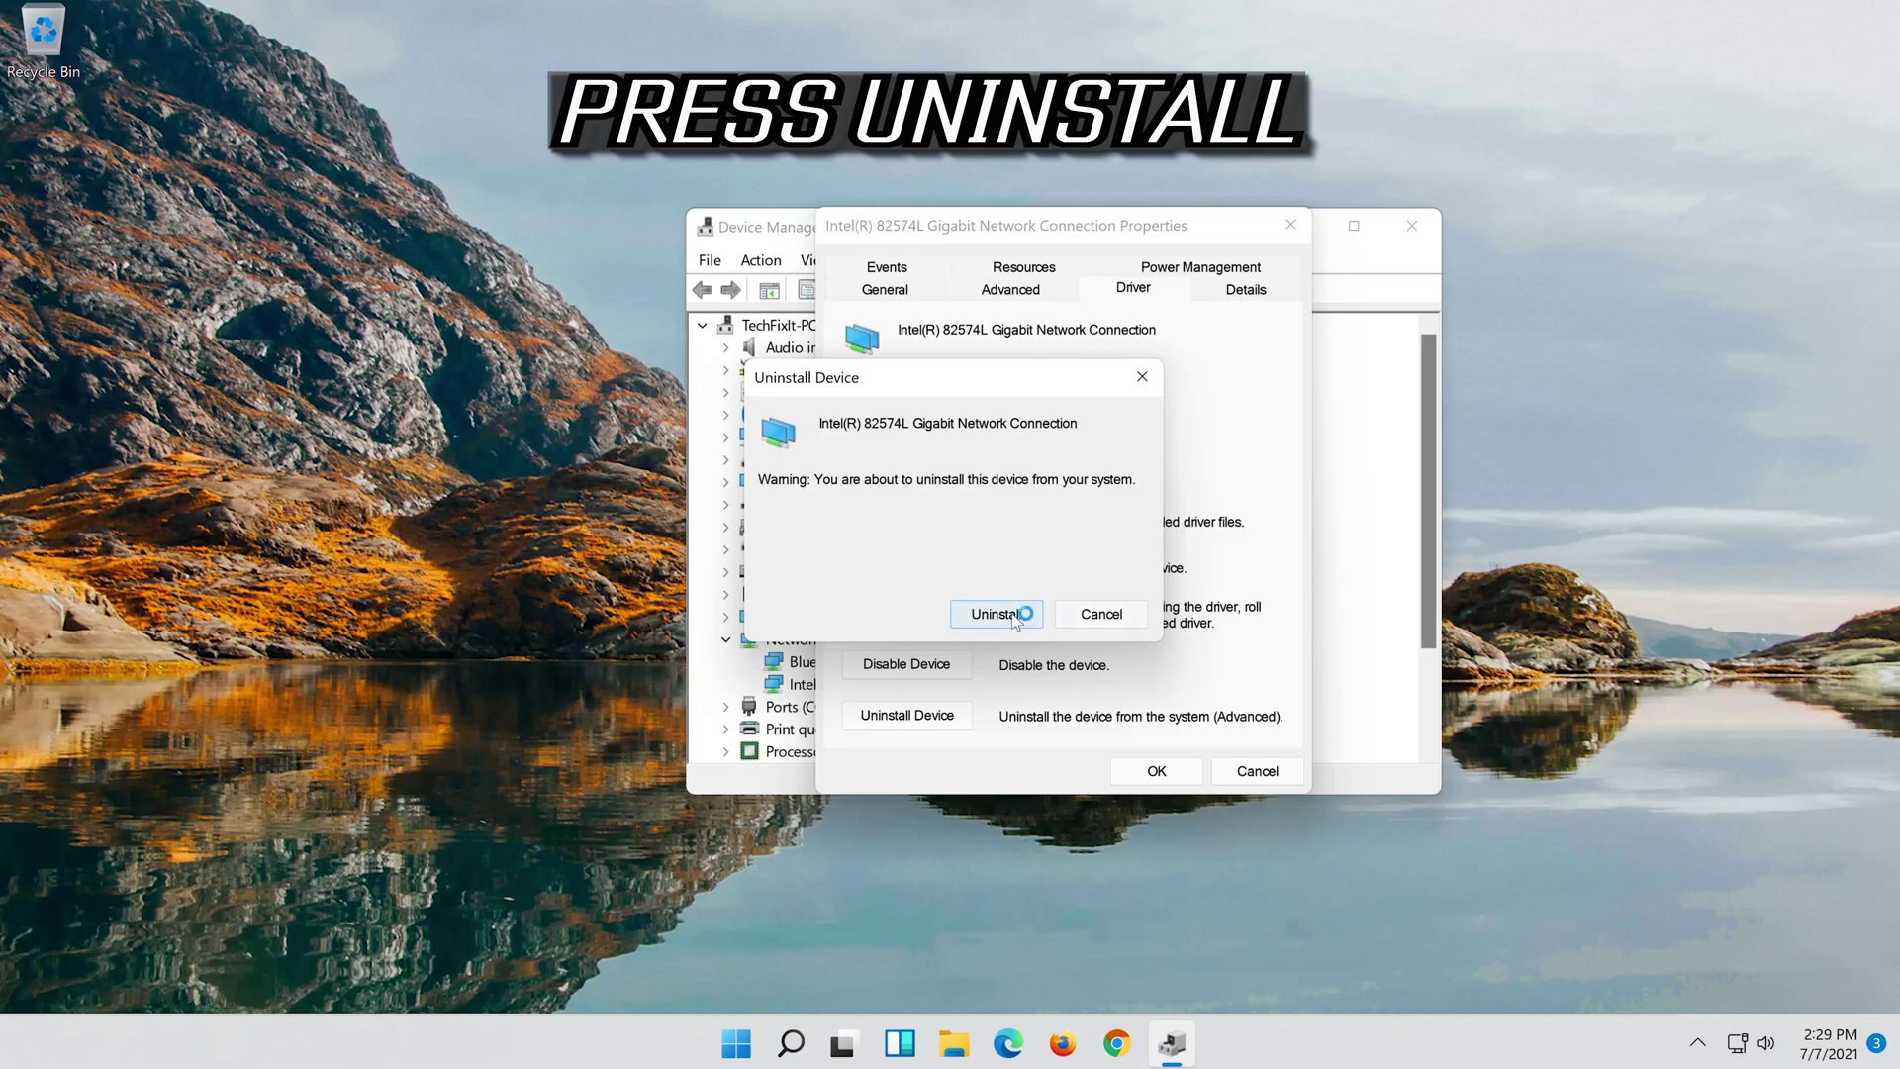
left_click(1003, 620)
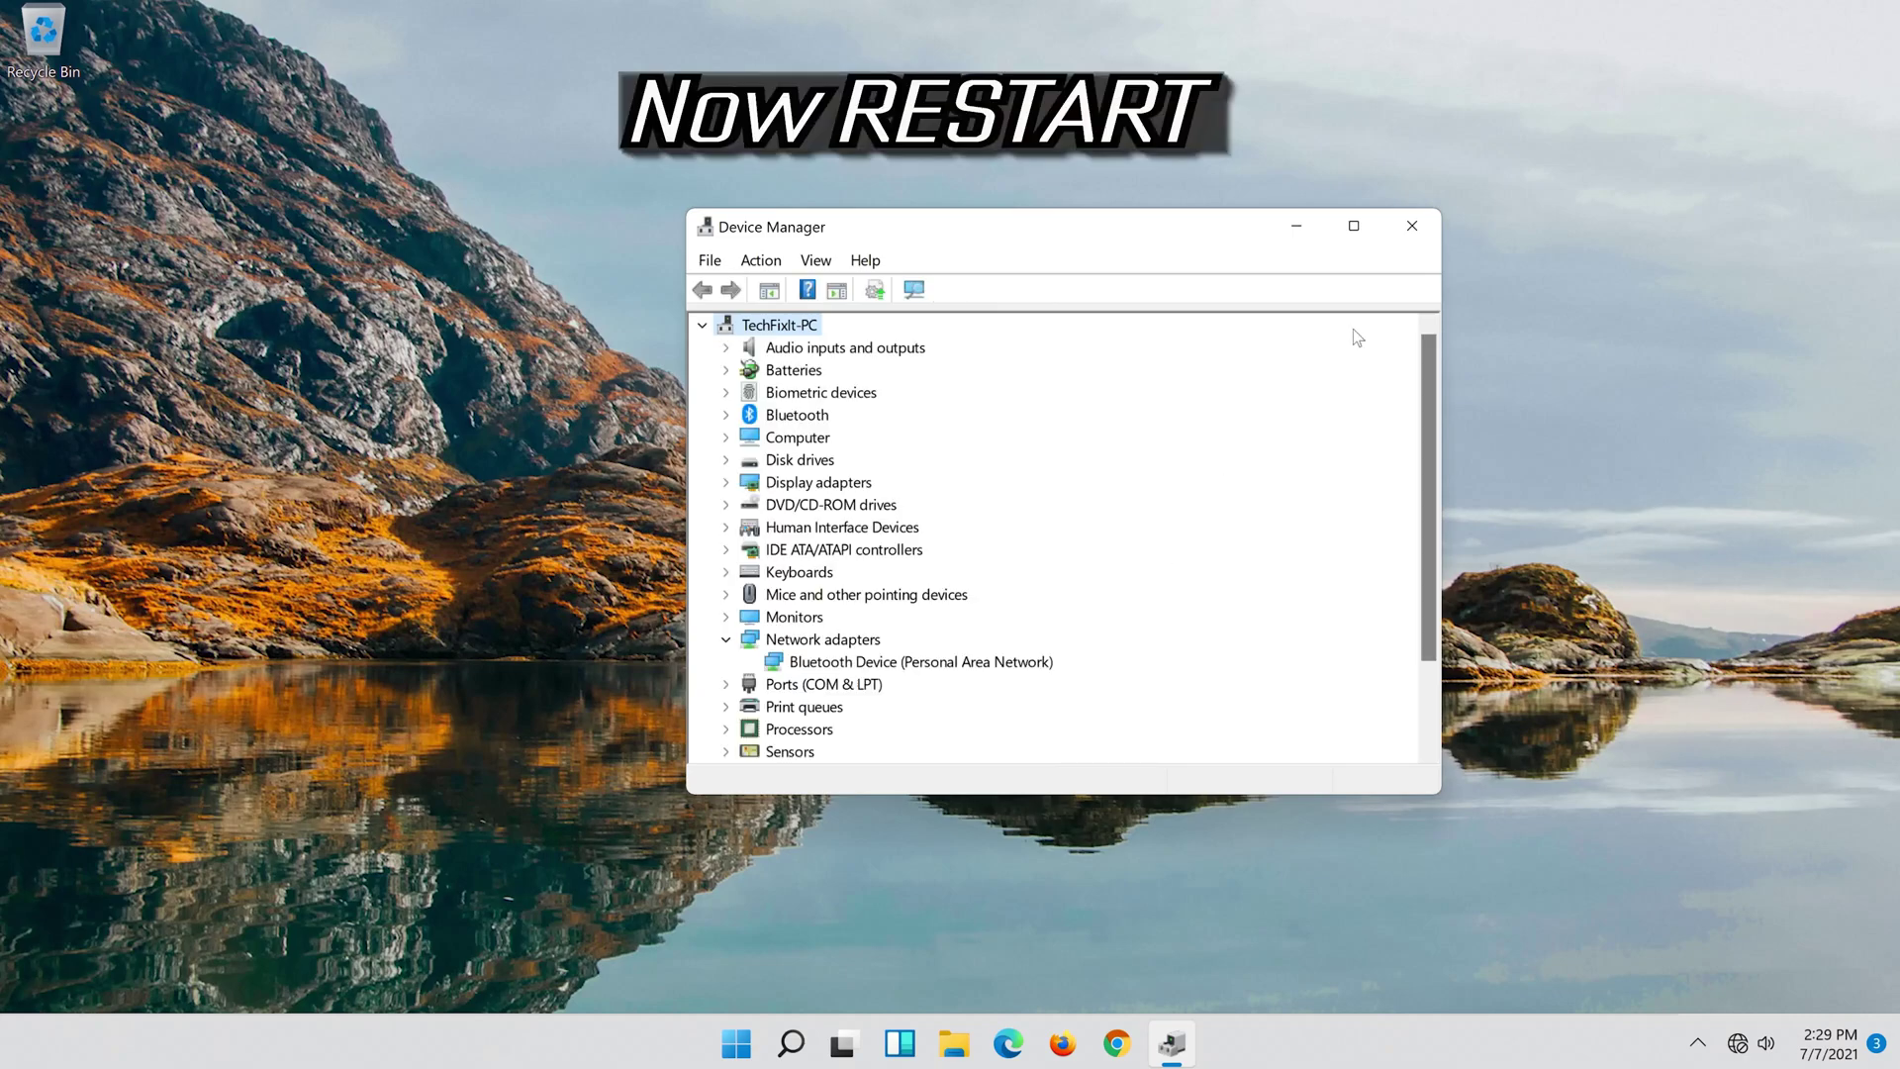
Step: Close Device Manager and restart the computer from the Start menu
left_click(1426, 228)
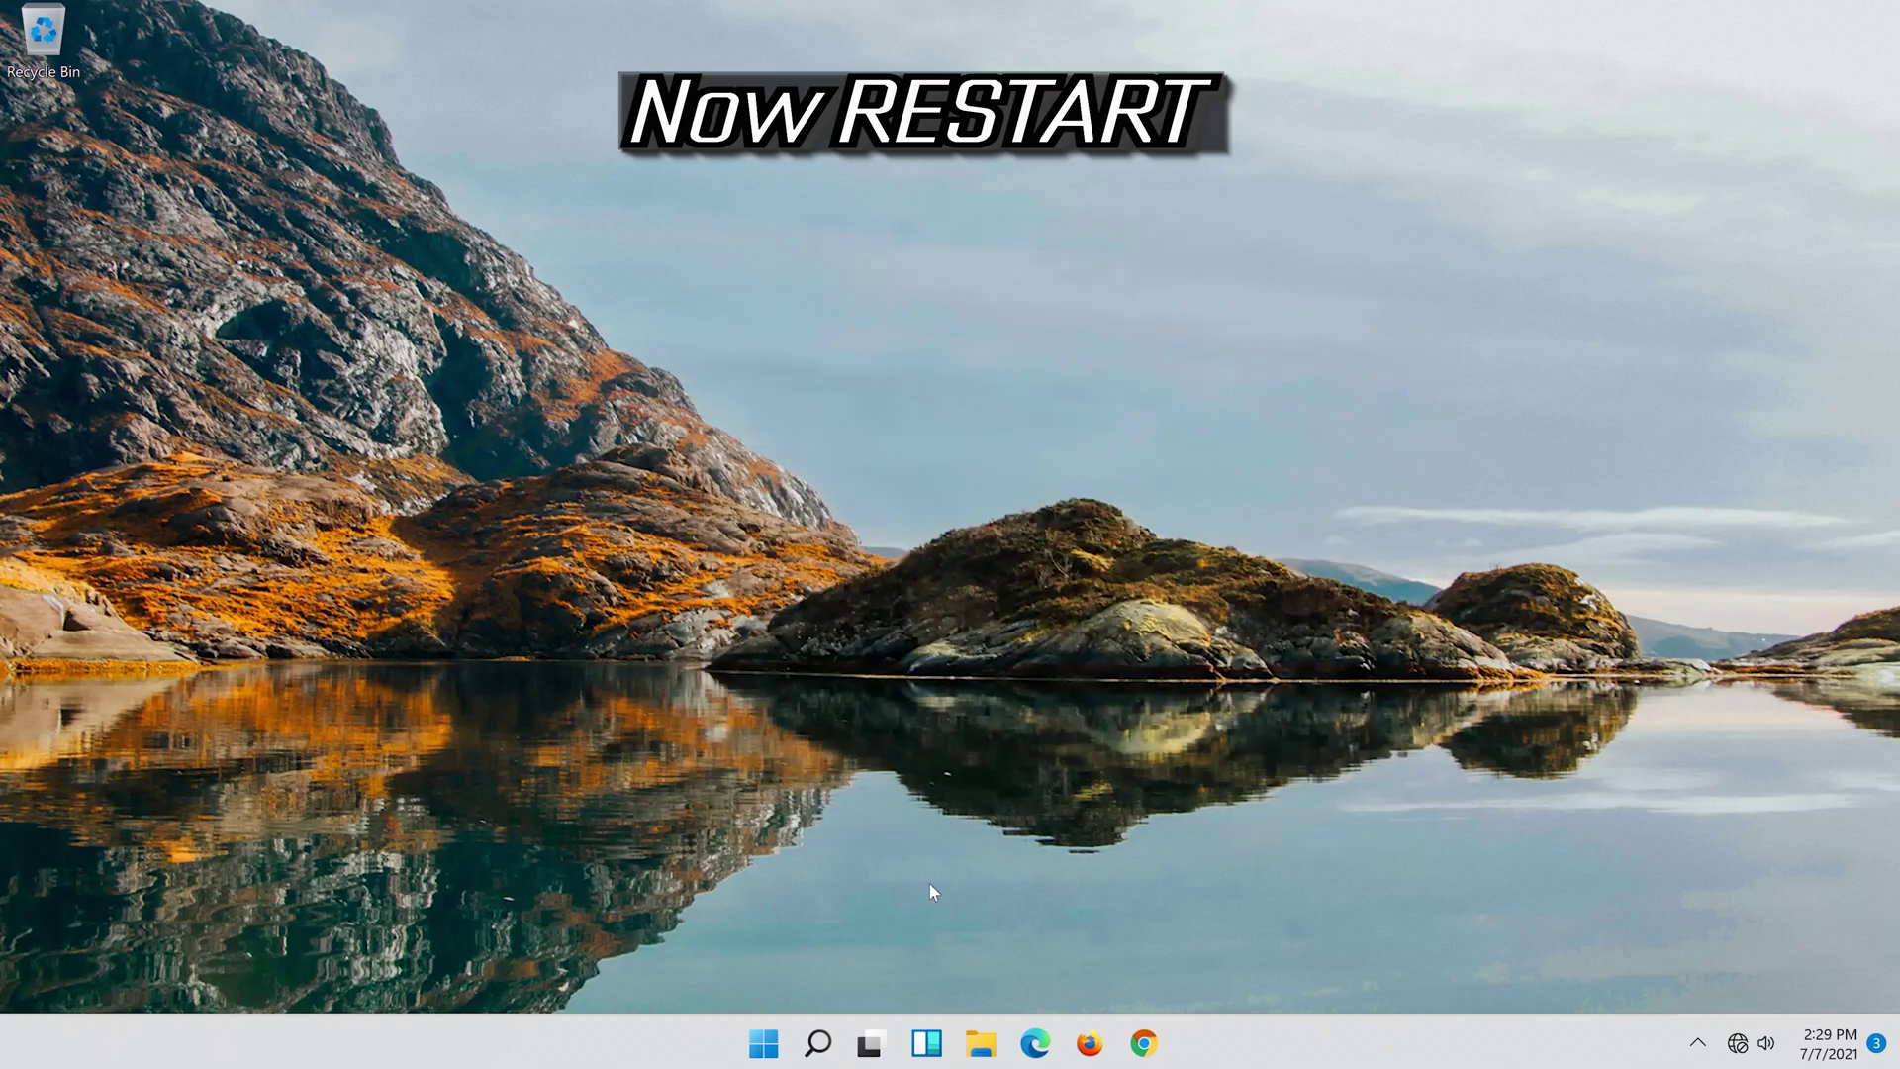
left_click(770, 1041)
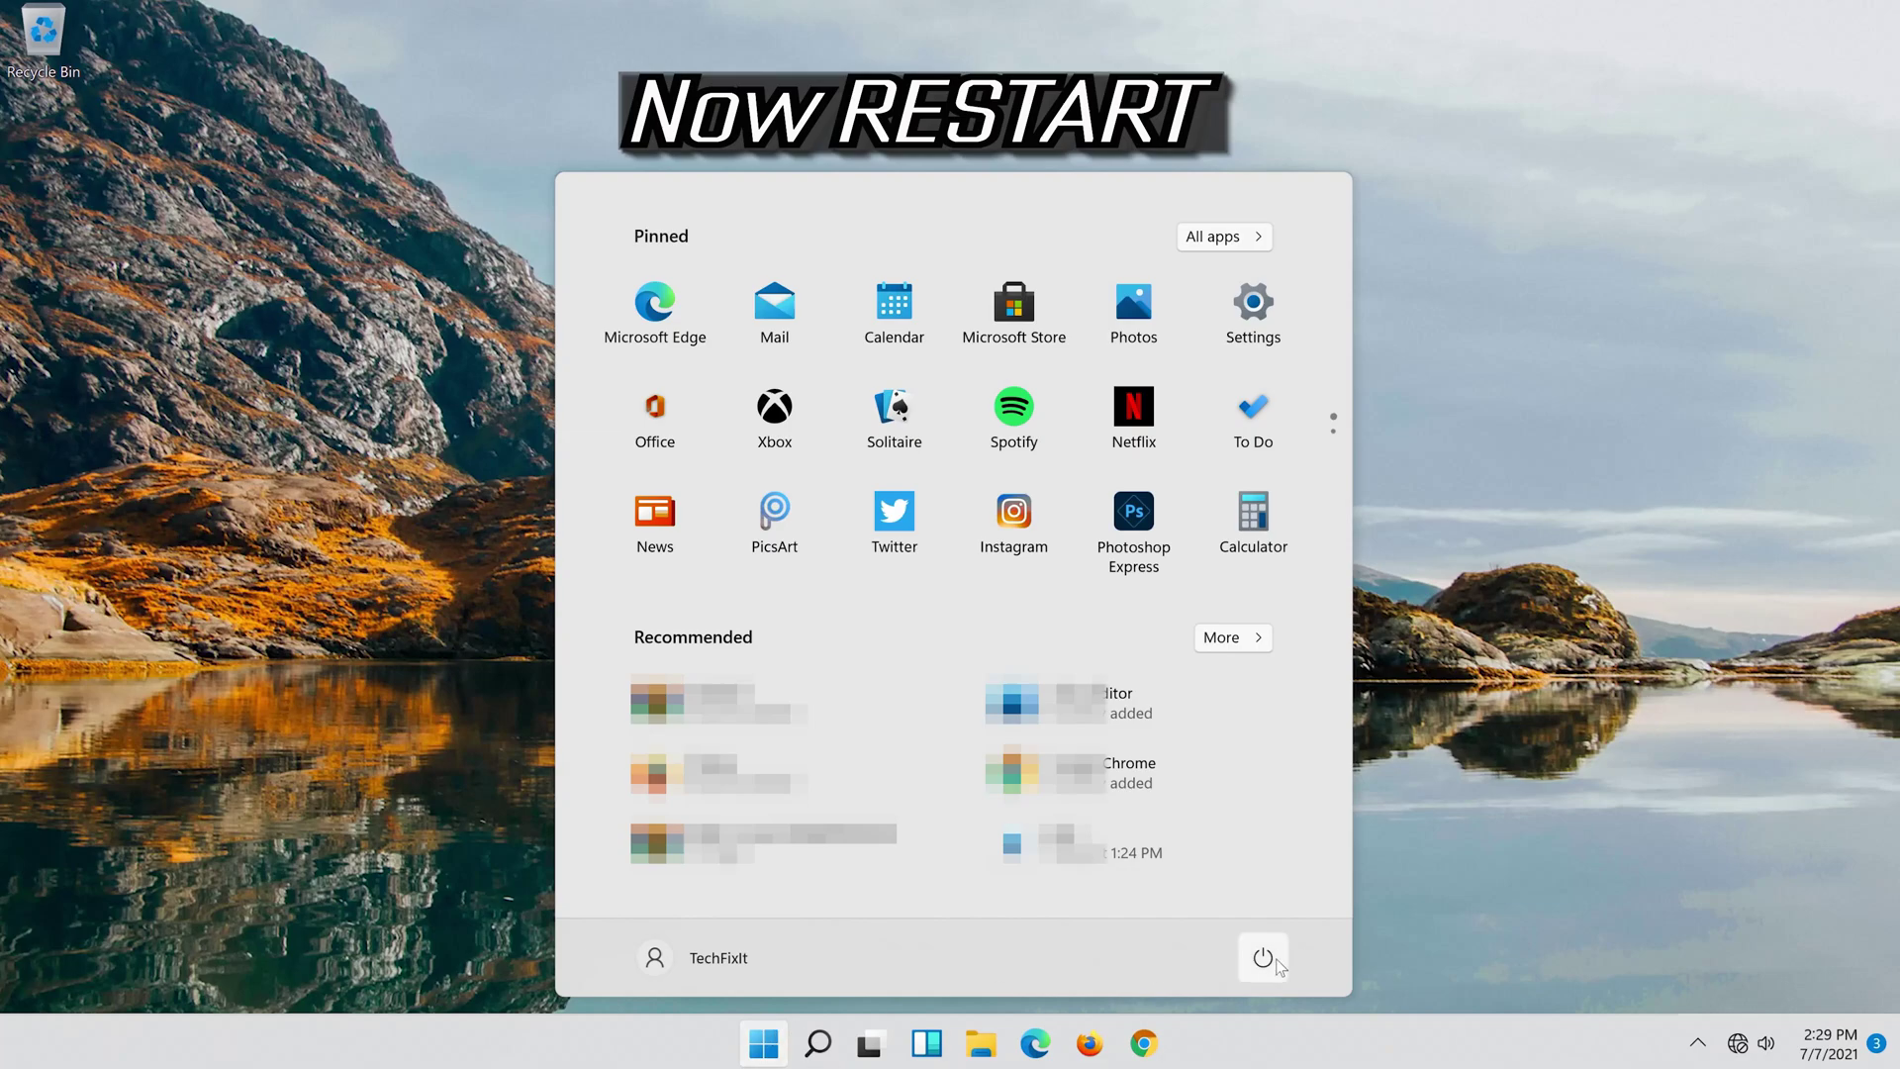
left_click(1277, 965)
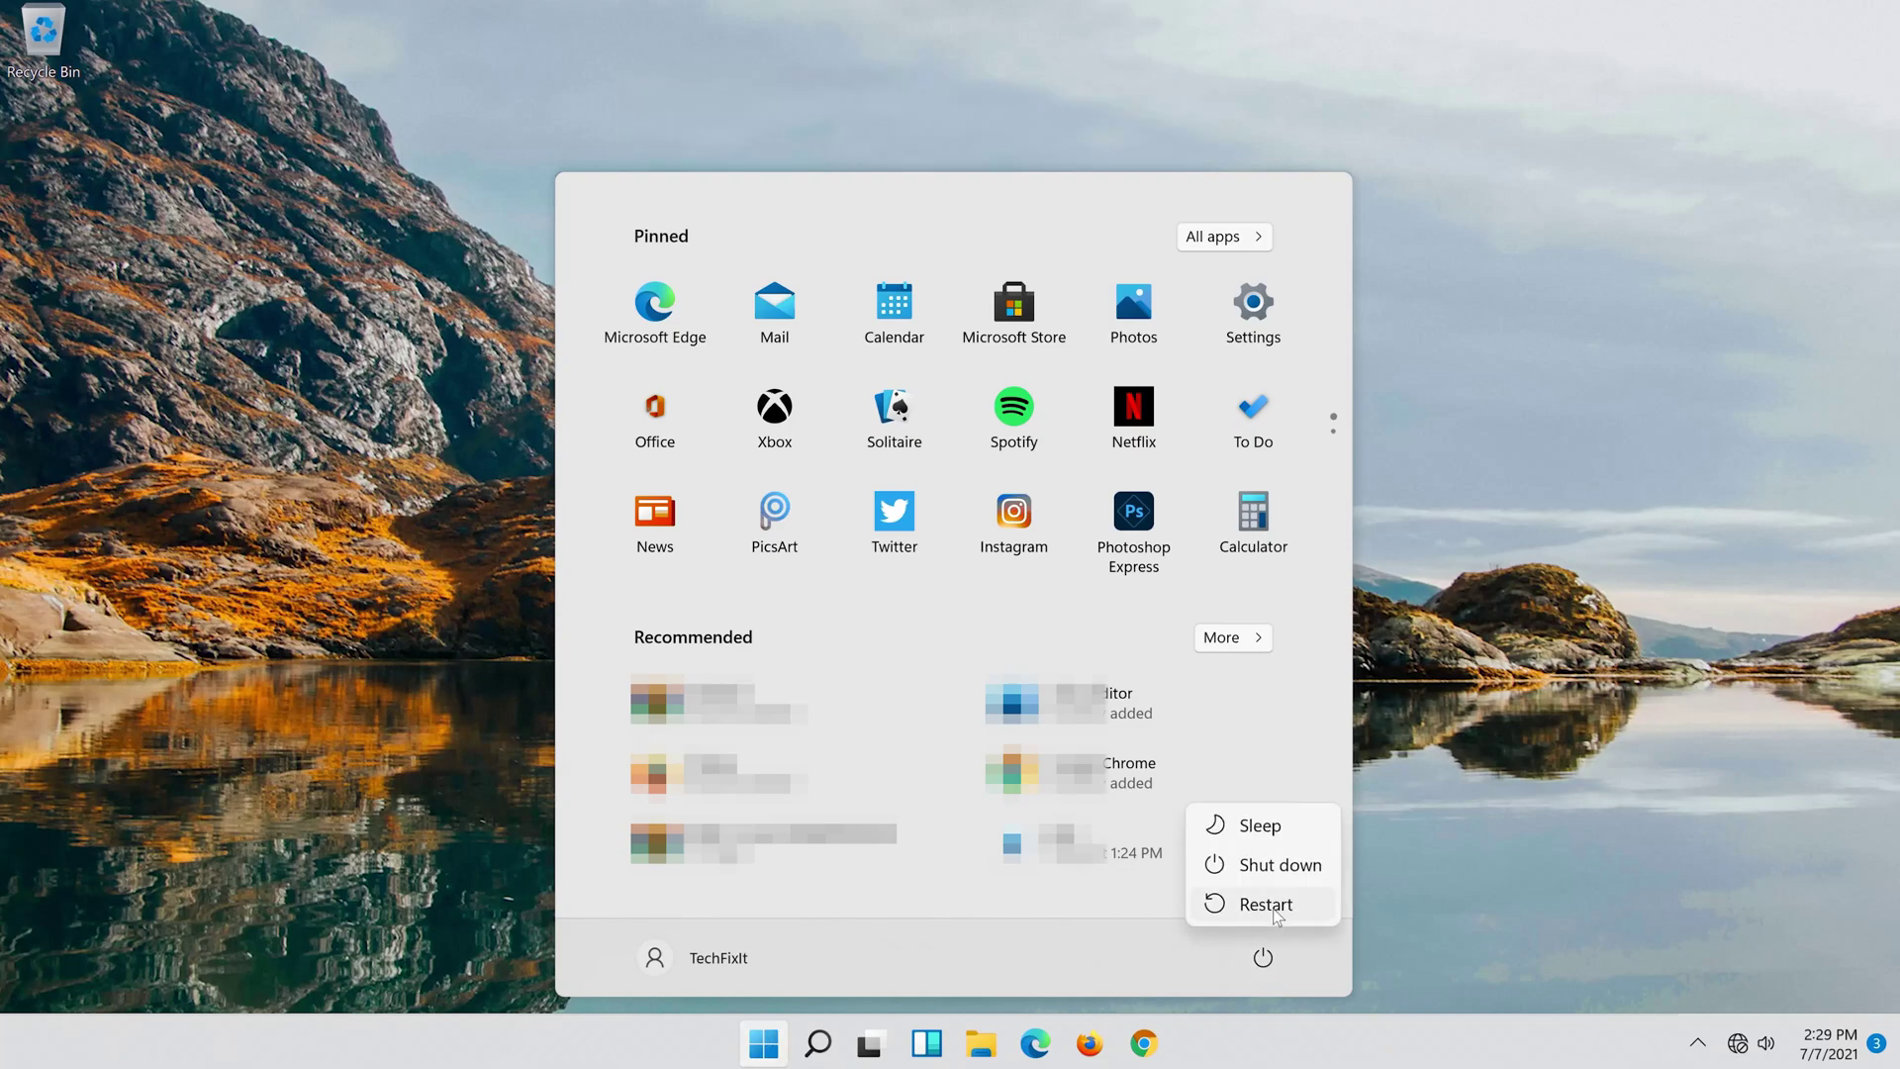
left_click(1274, 902)
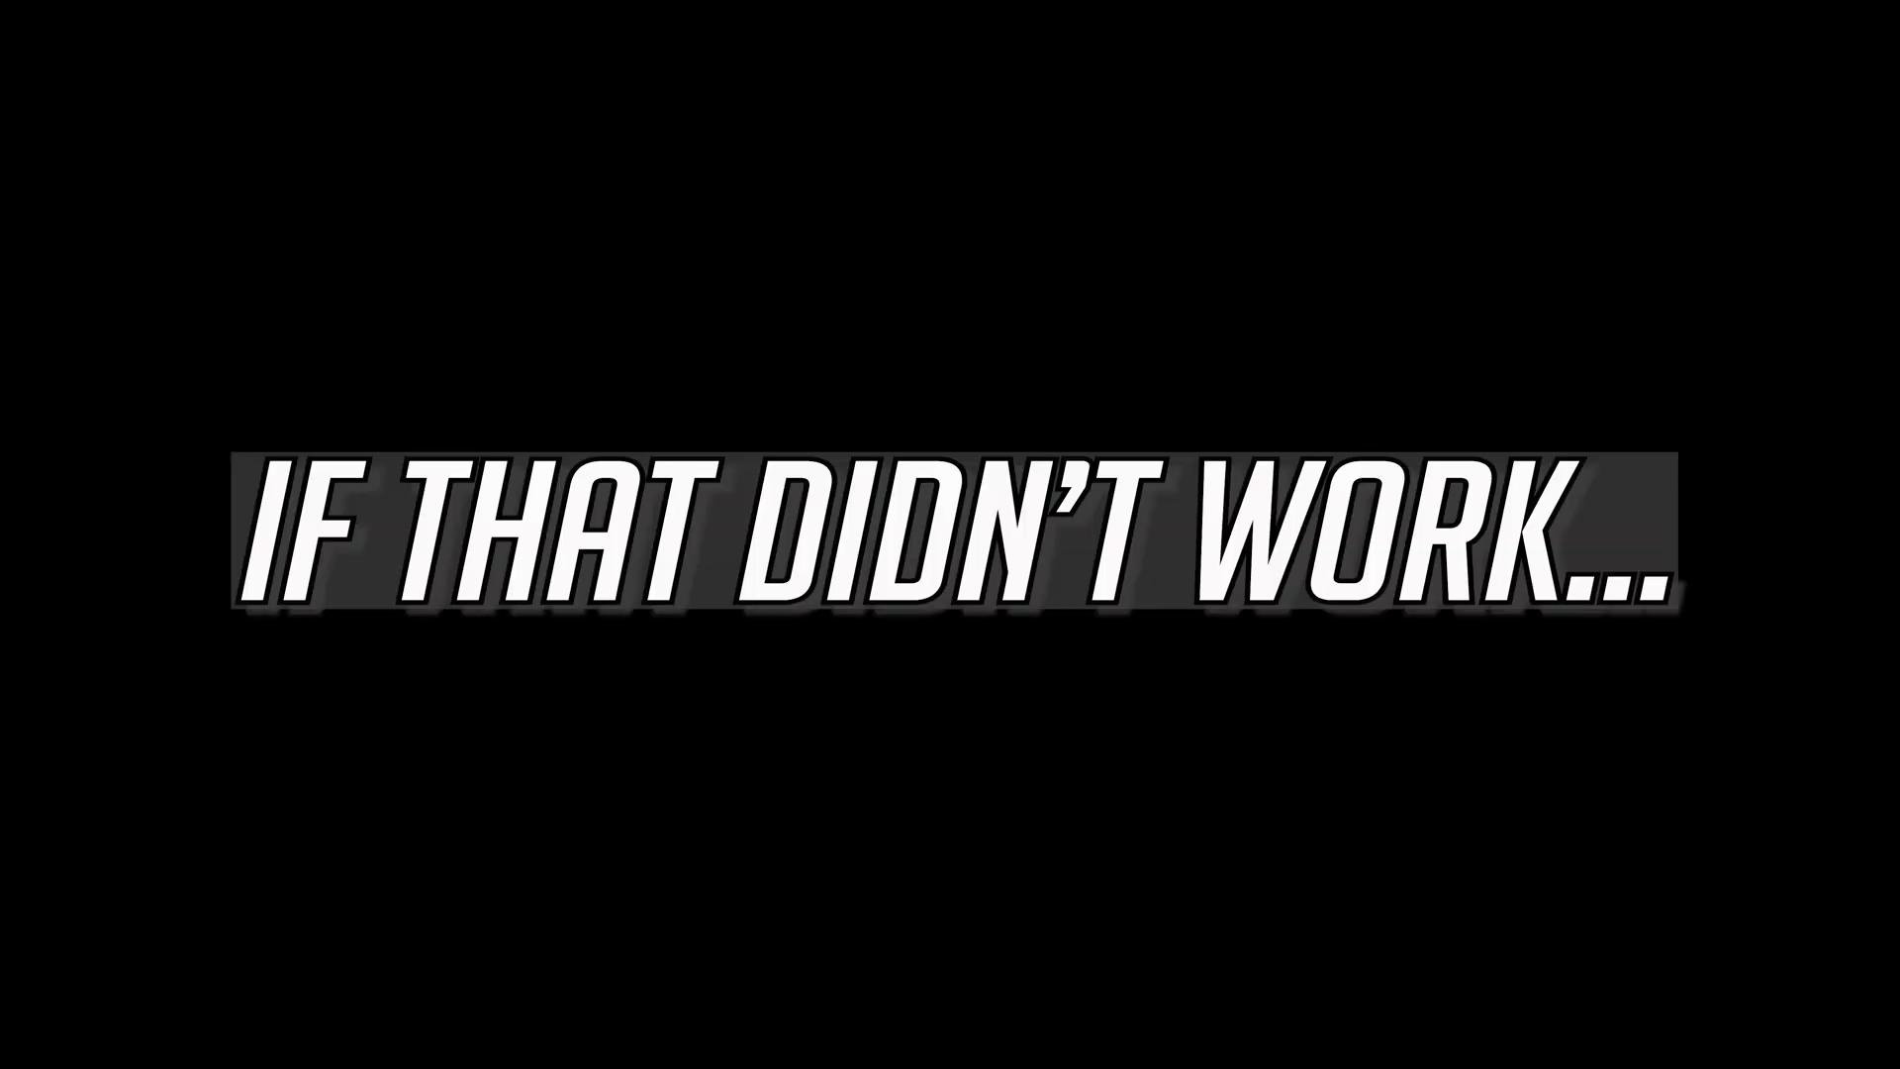
Step: Search 'settigs' and launch the Settings app from the results
left_click(818, 1043)
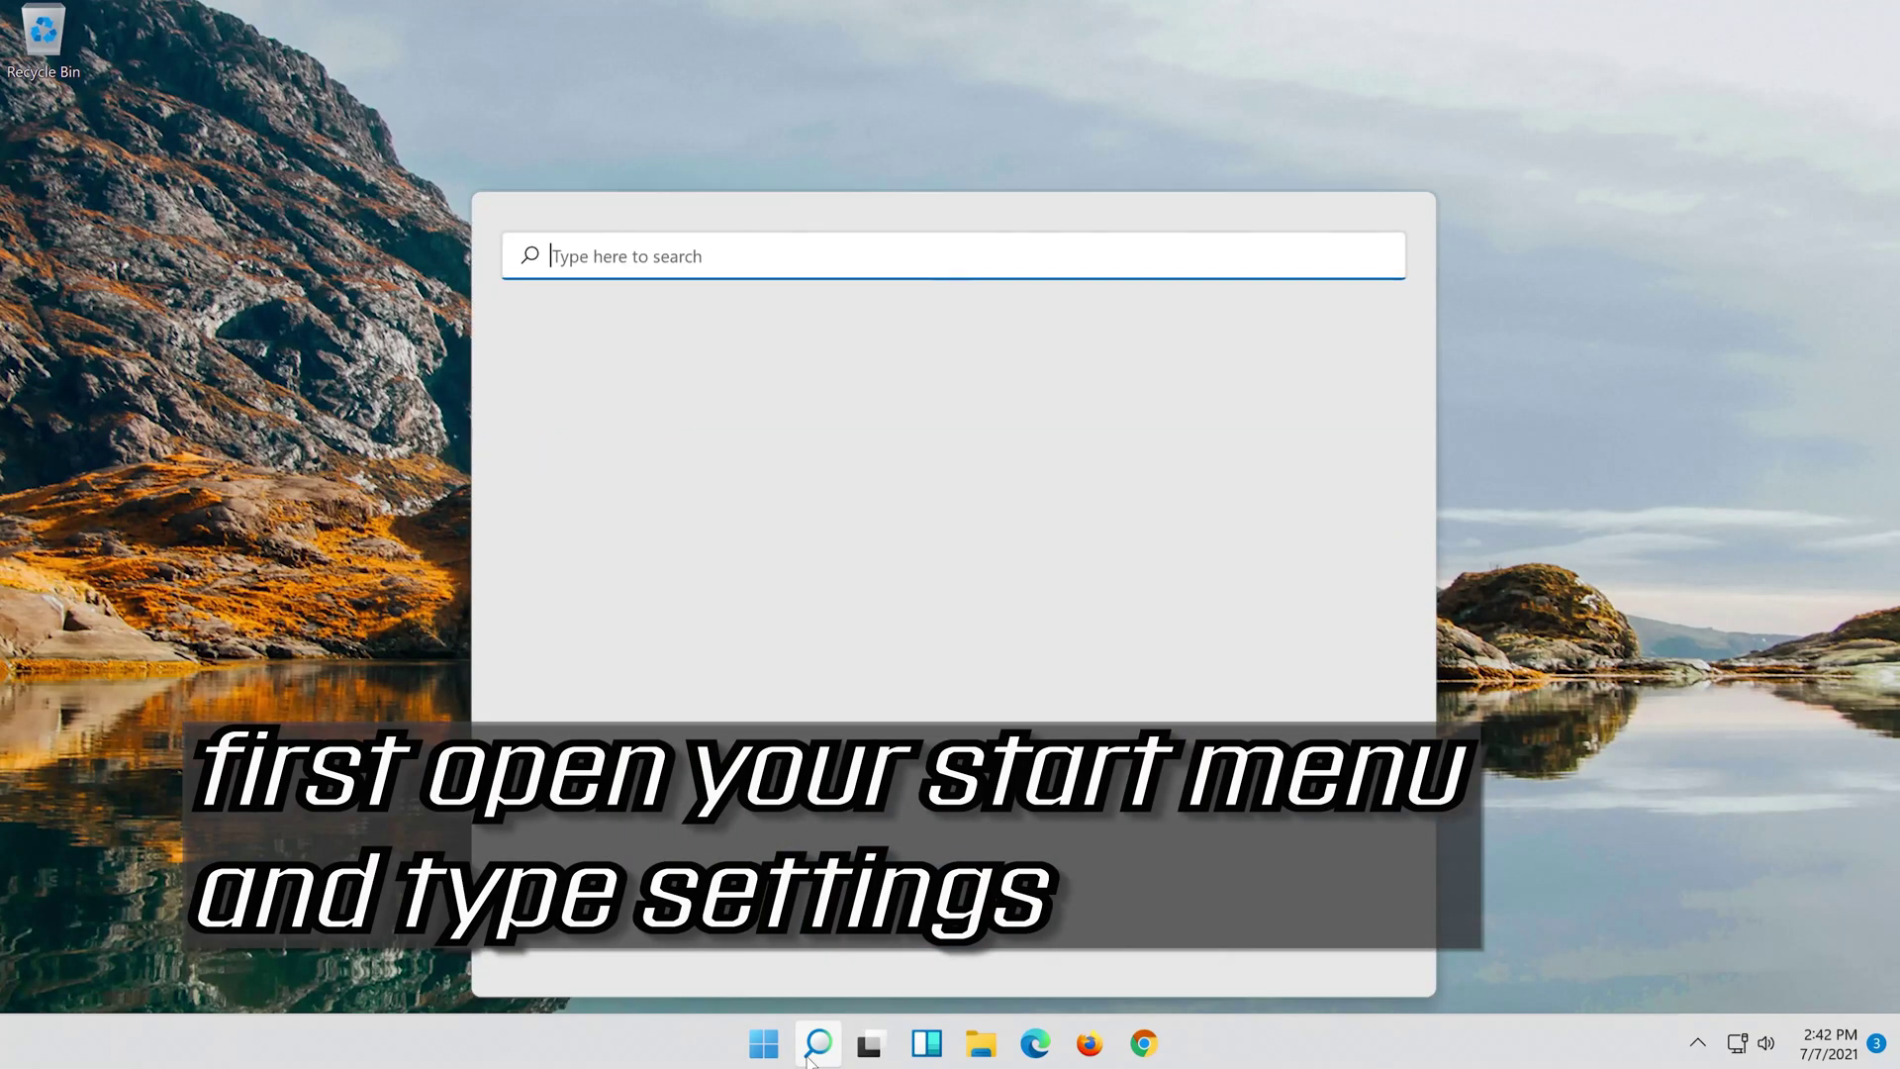
type("settigs")
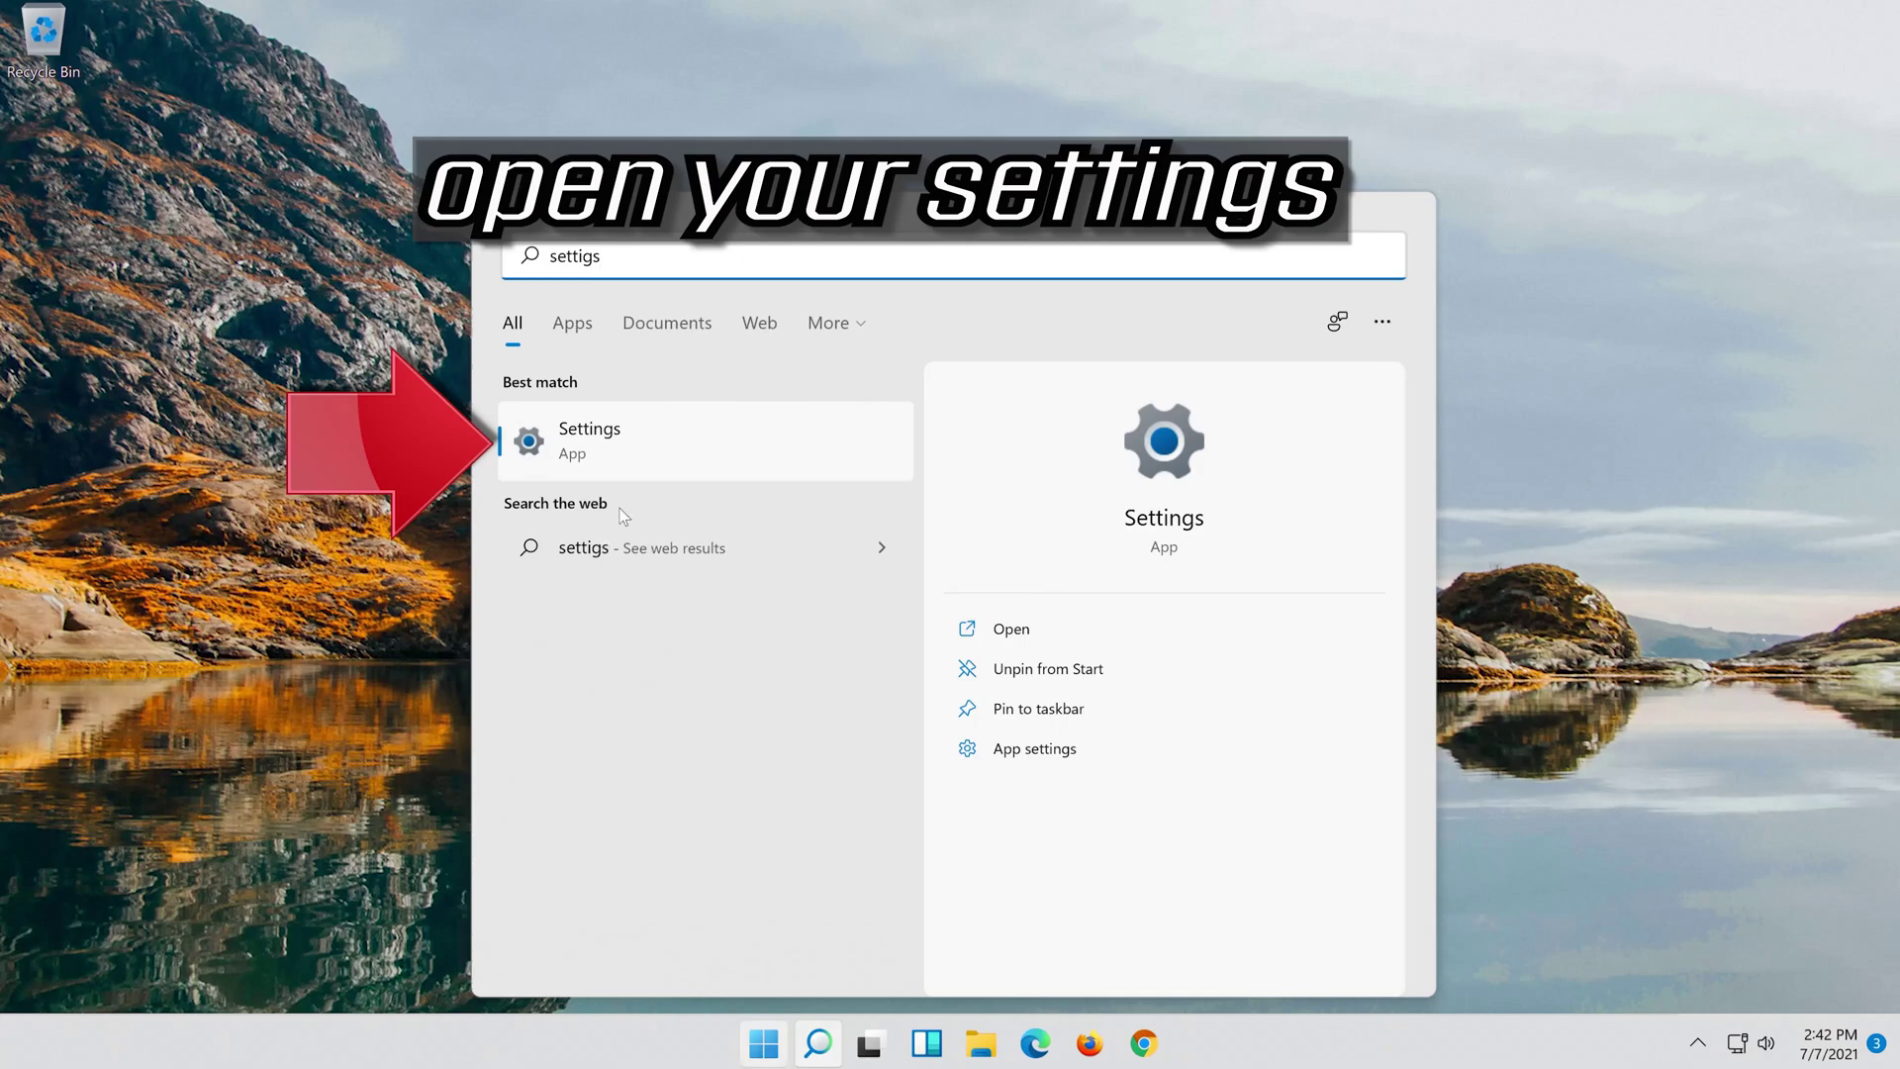
left_click(674, 452)
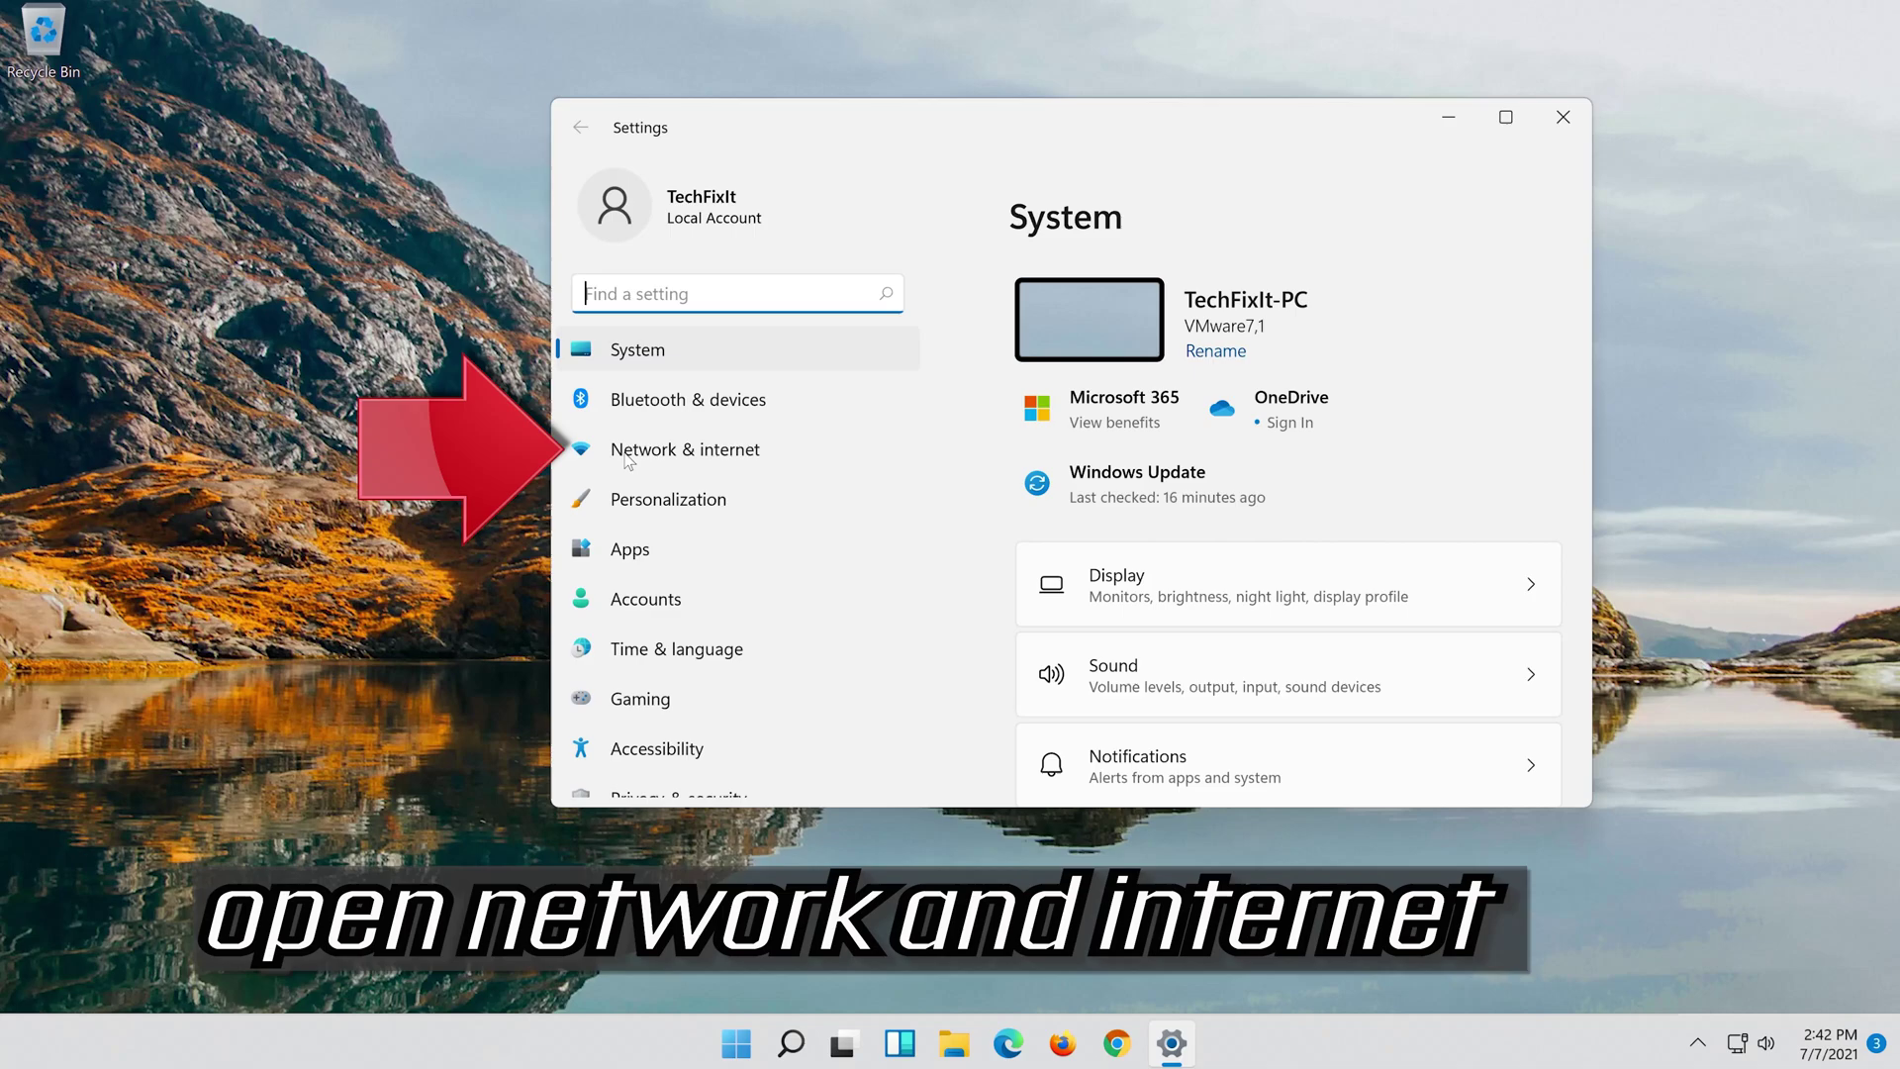
Step: Go to Network & internet and open its Proxy page
left_click(799, 449)
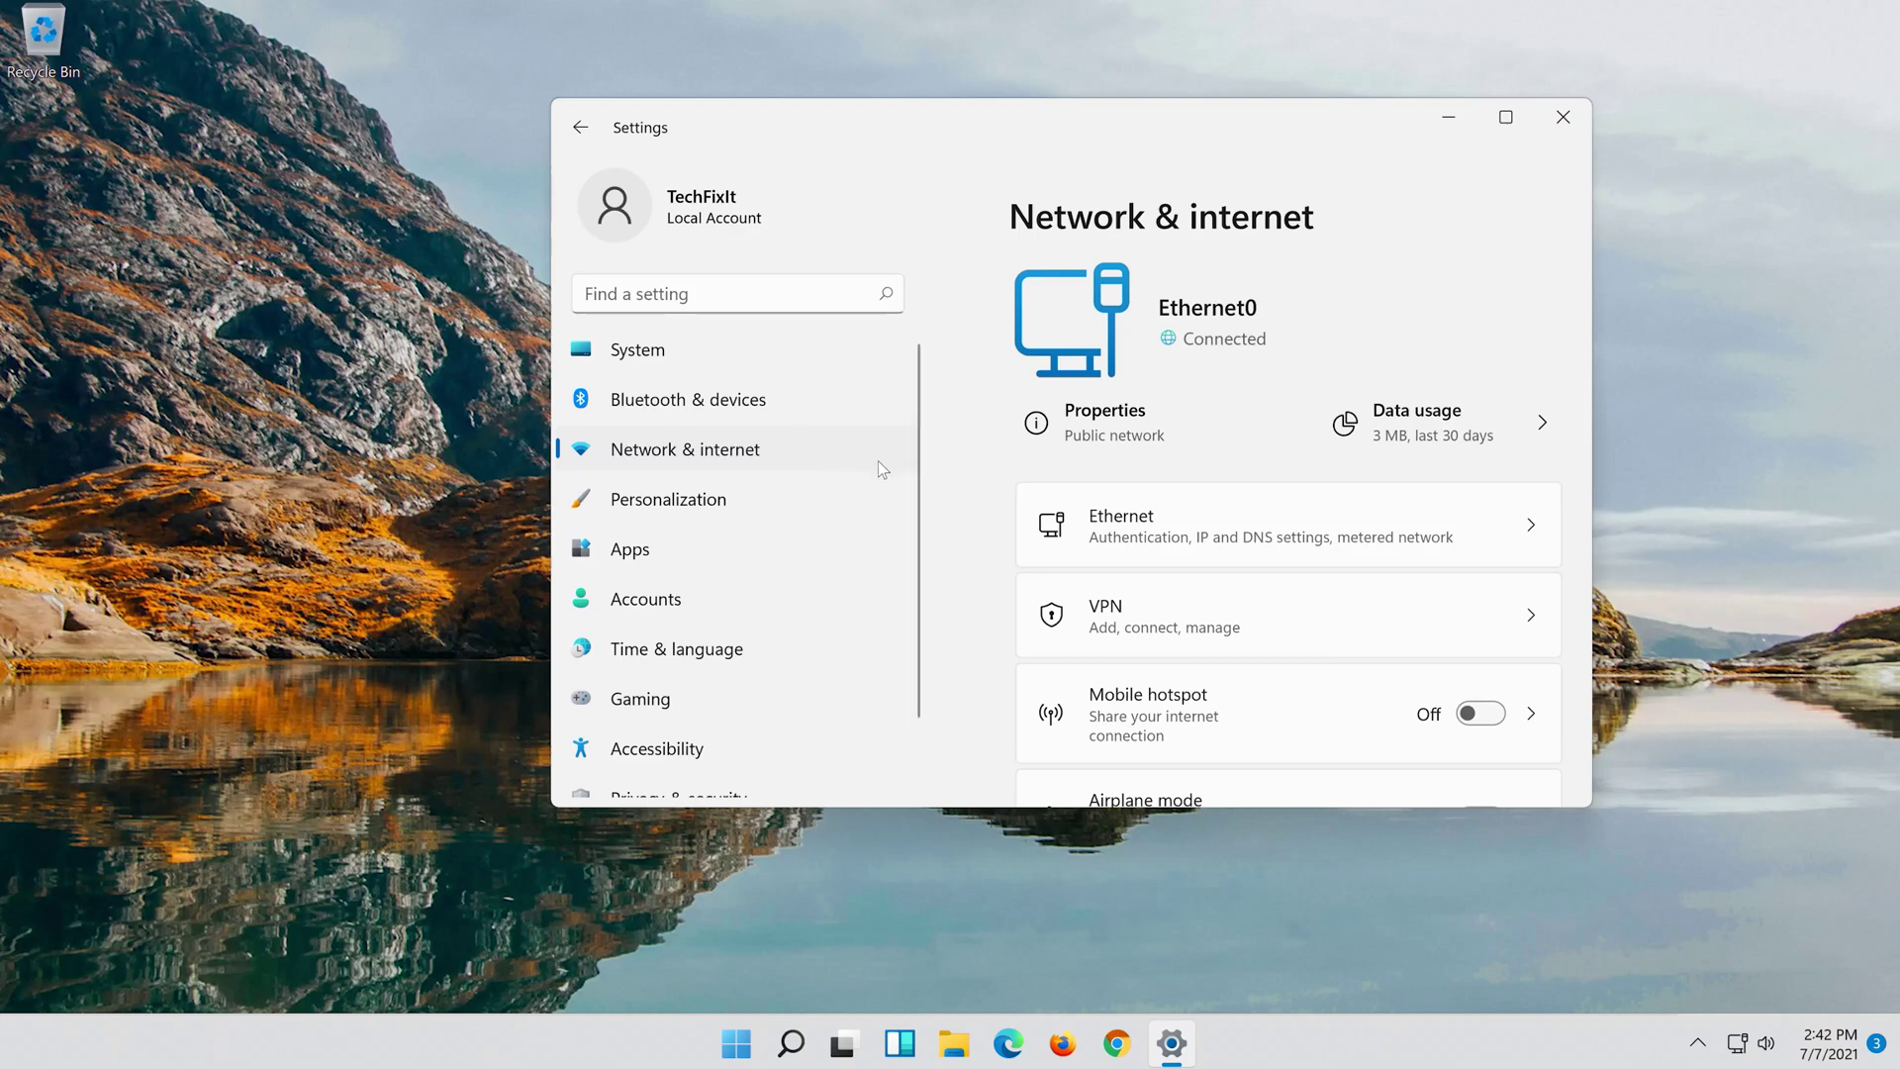
scroll(1356, 547, "down", 2)
scroll(1352, 538, "down", 2)
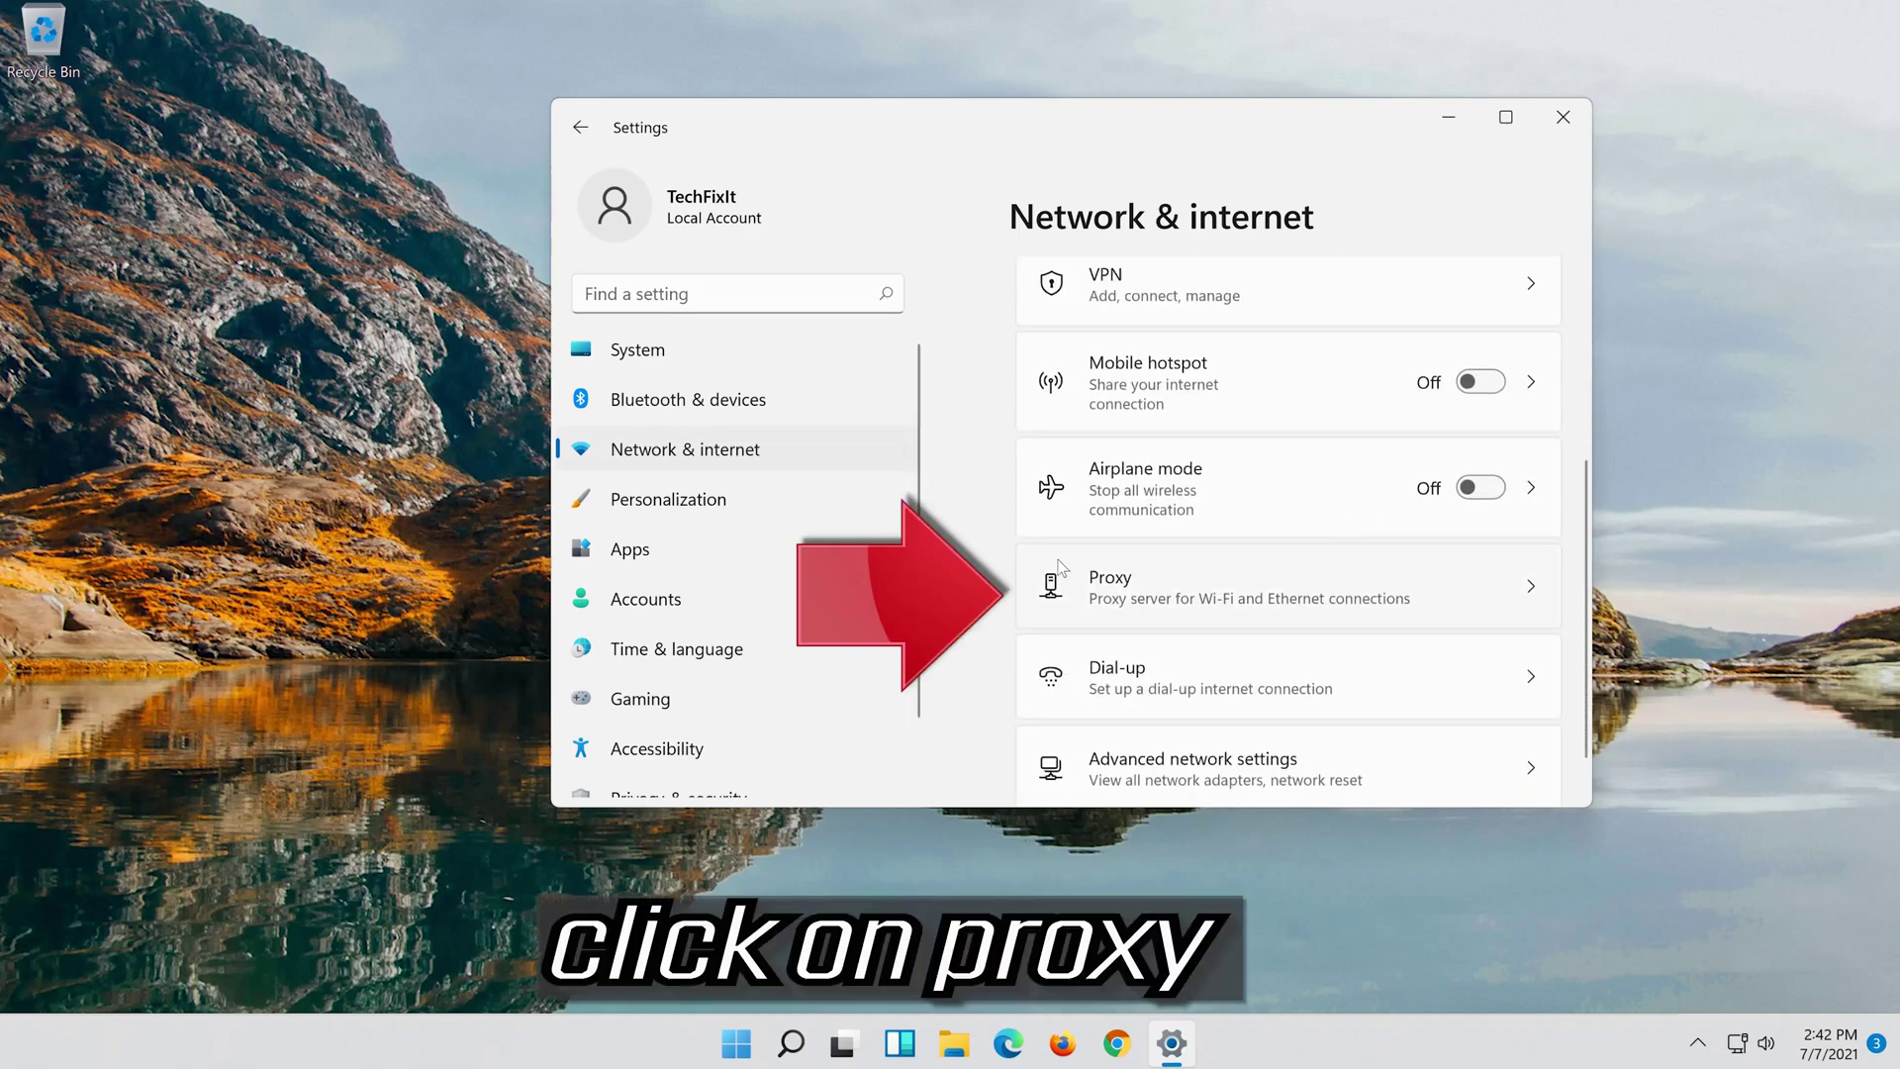
left_click(1273, 602)
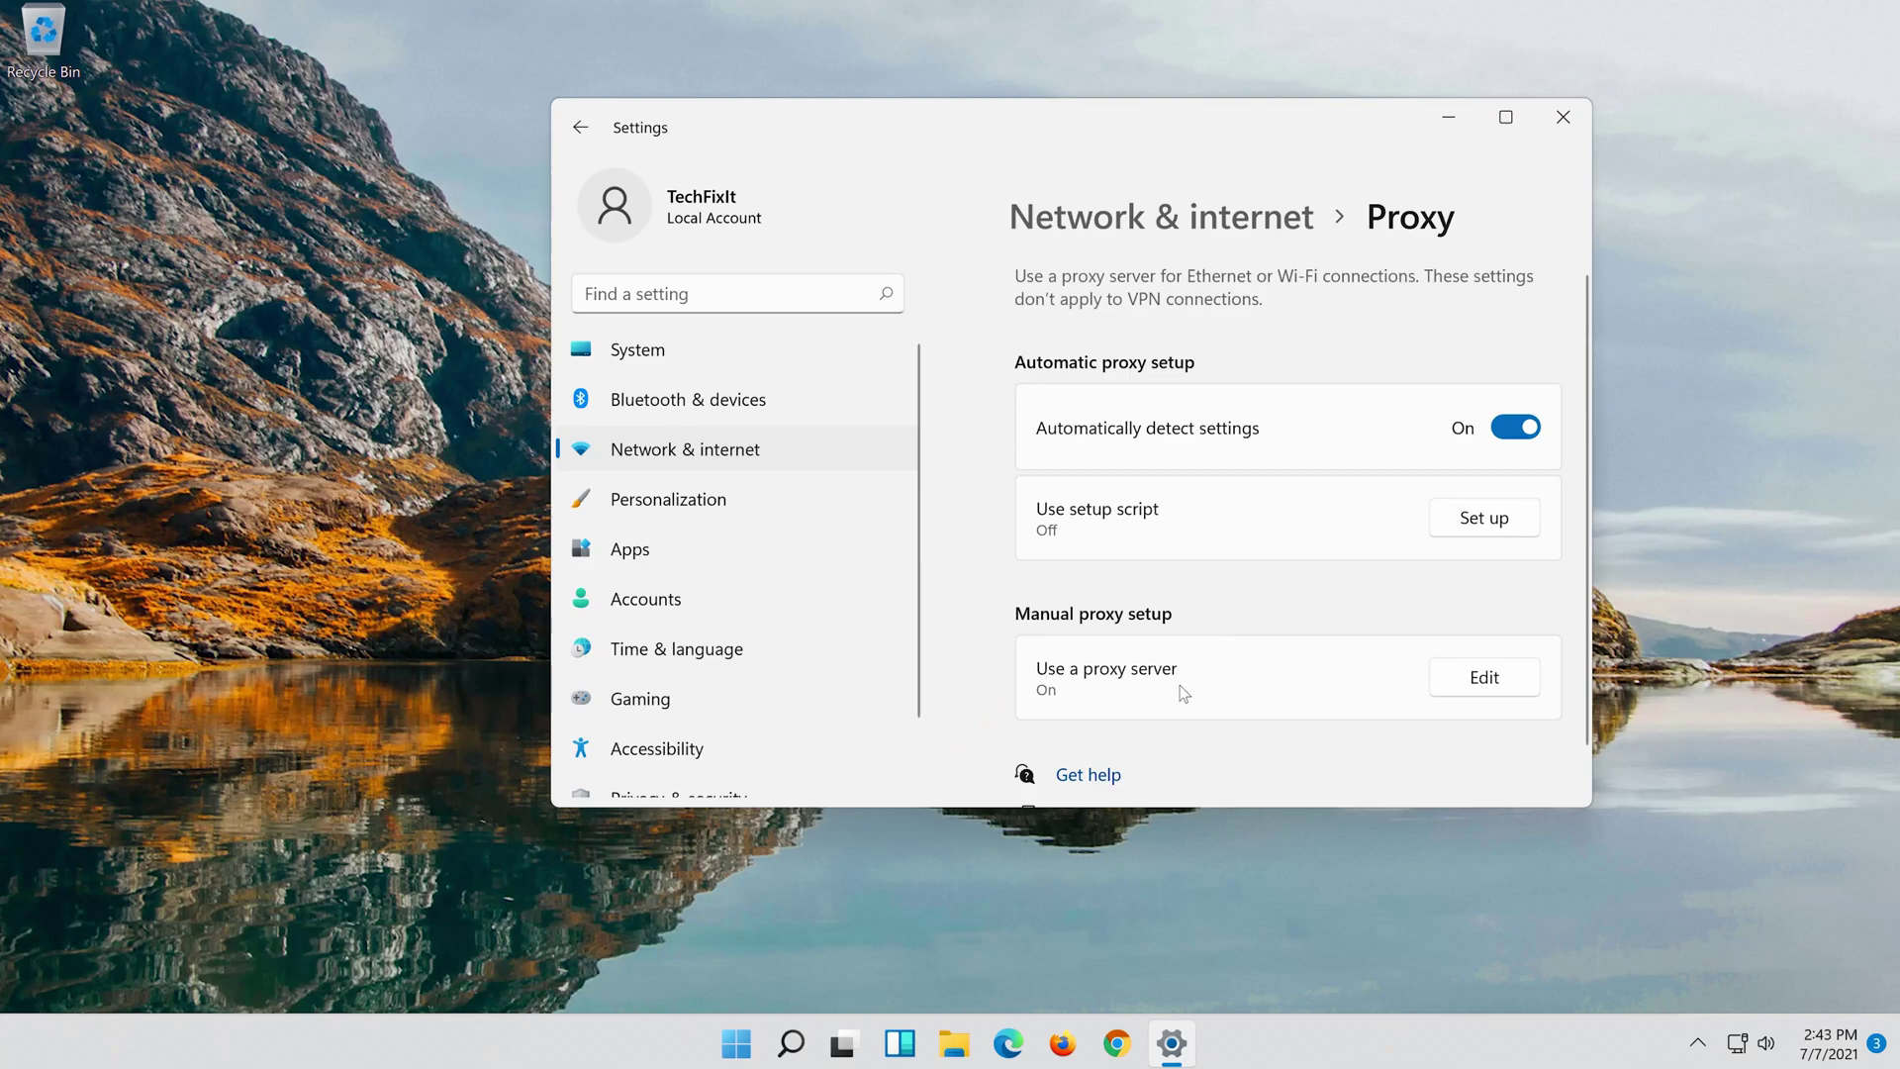
Step: Edit the manual proxy setup, switch Use a proxy server to Off, and save
left_click(1494, 685)
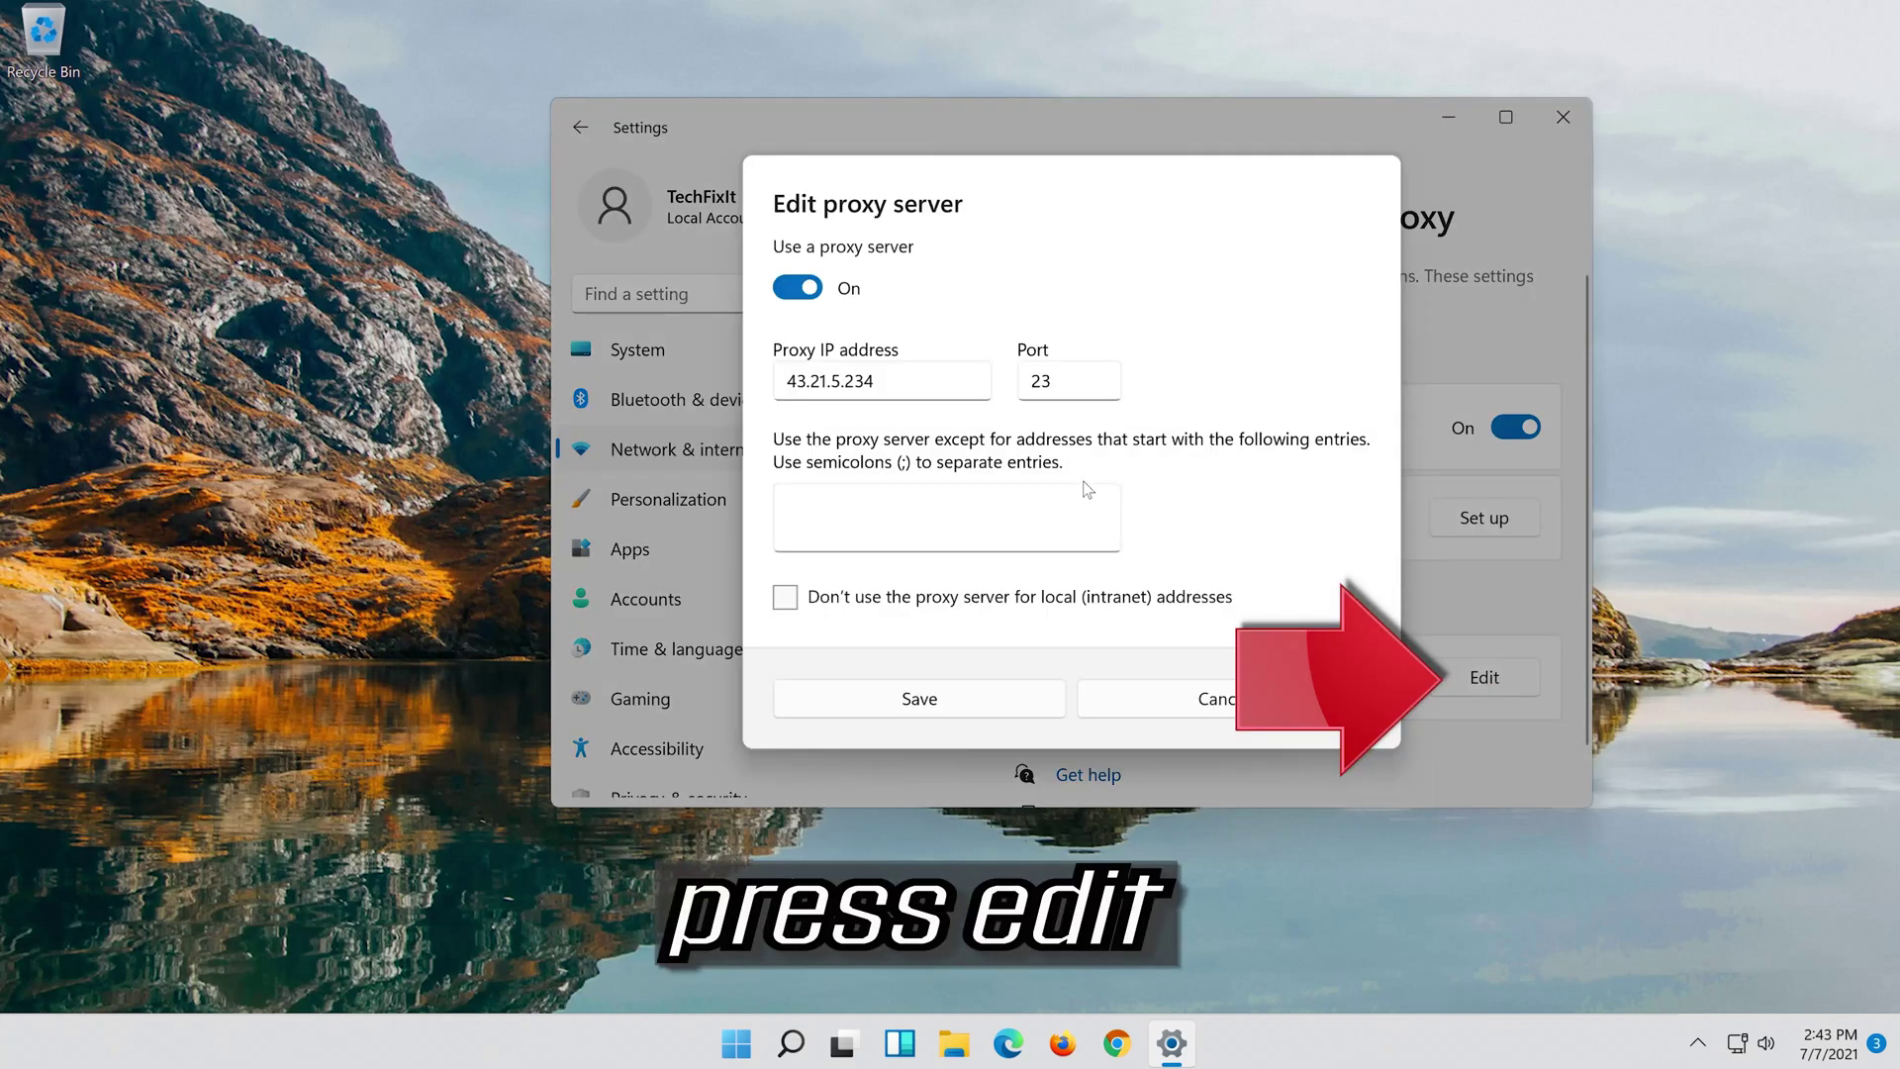
left_click(798, 289)
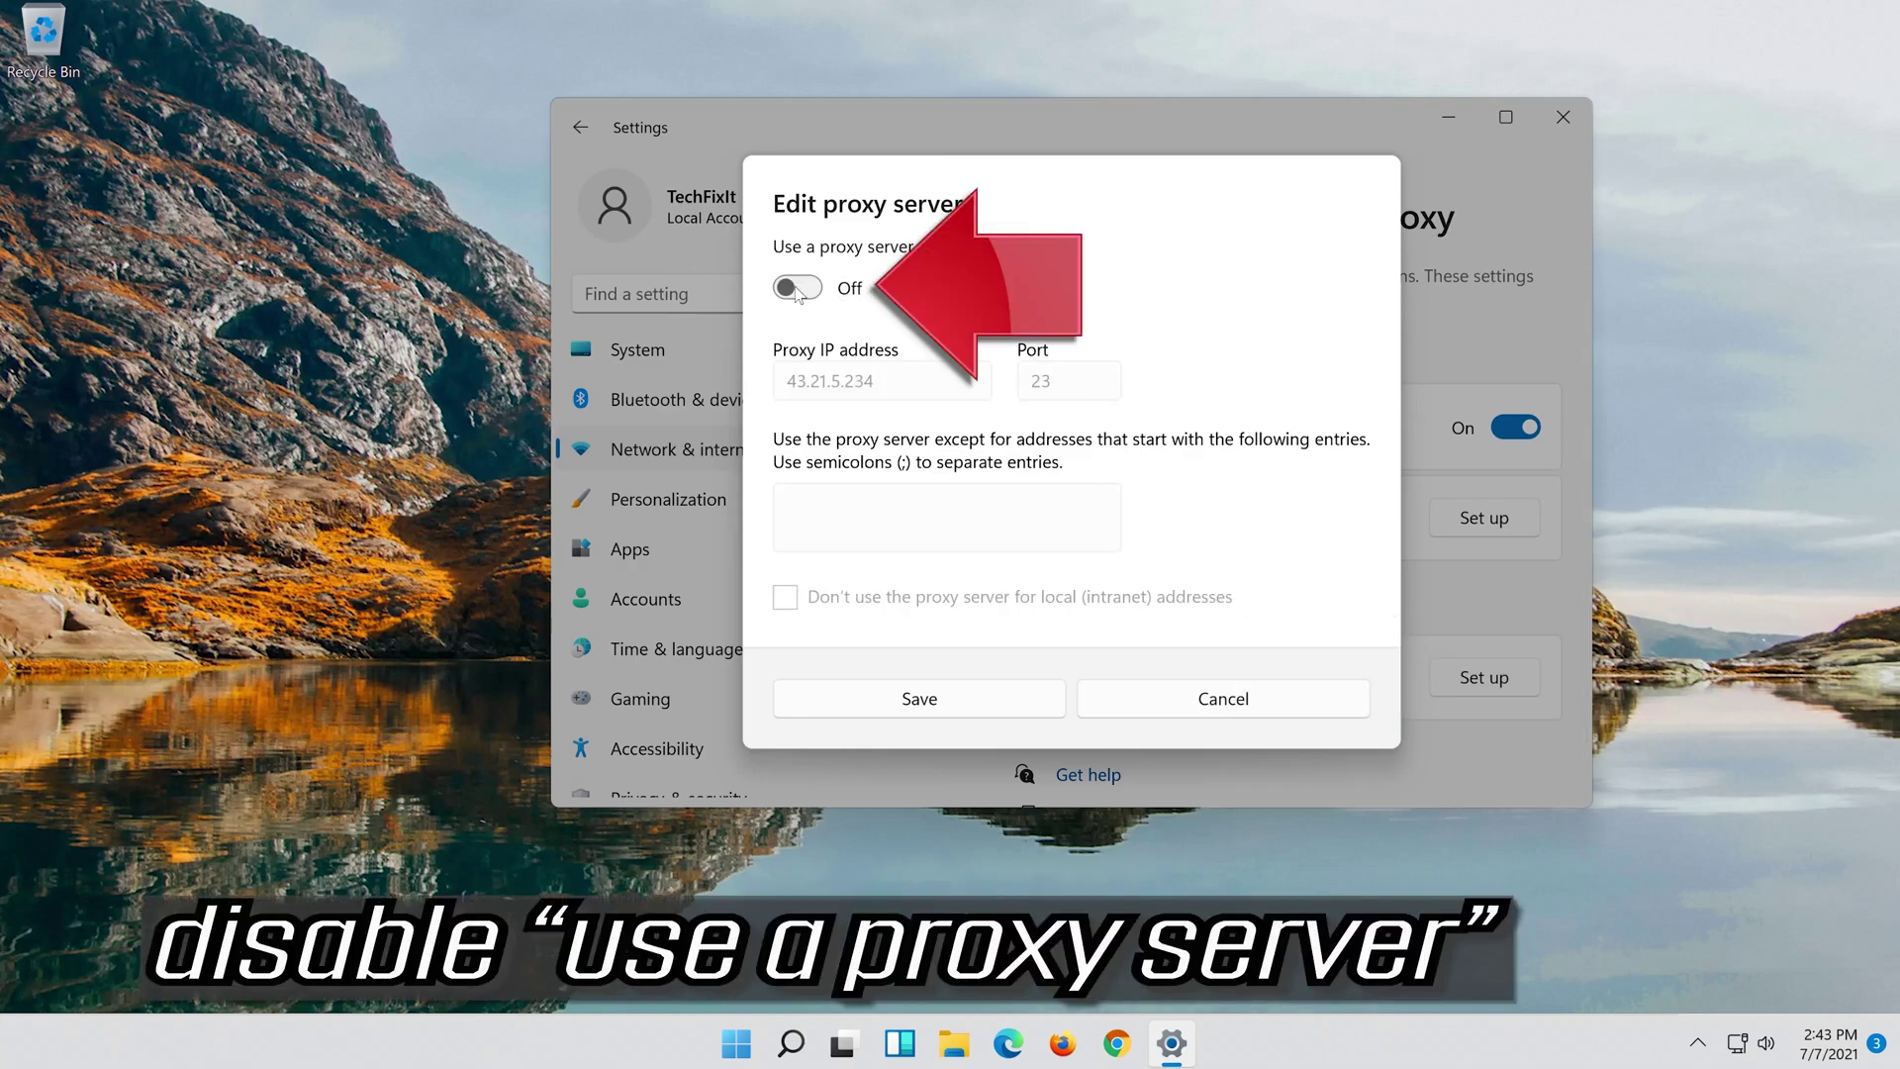
left_click(888, 705)
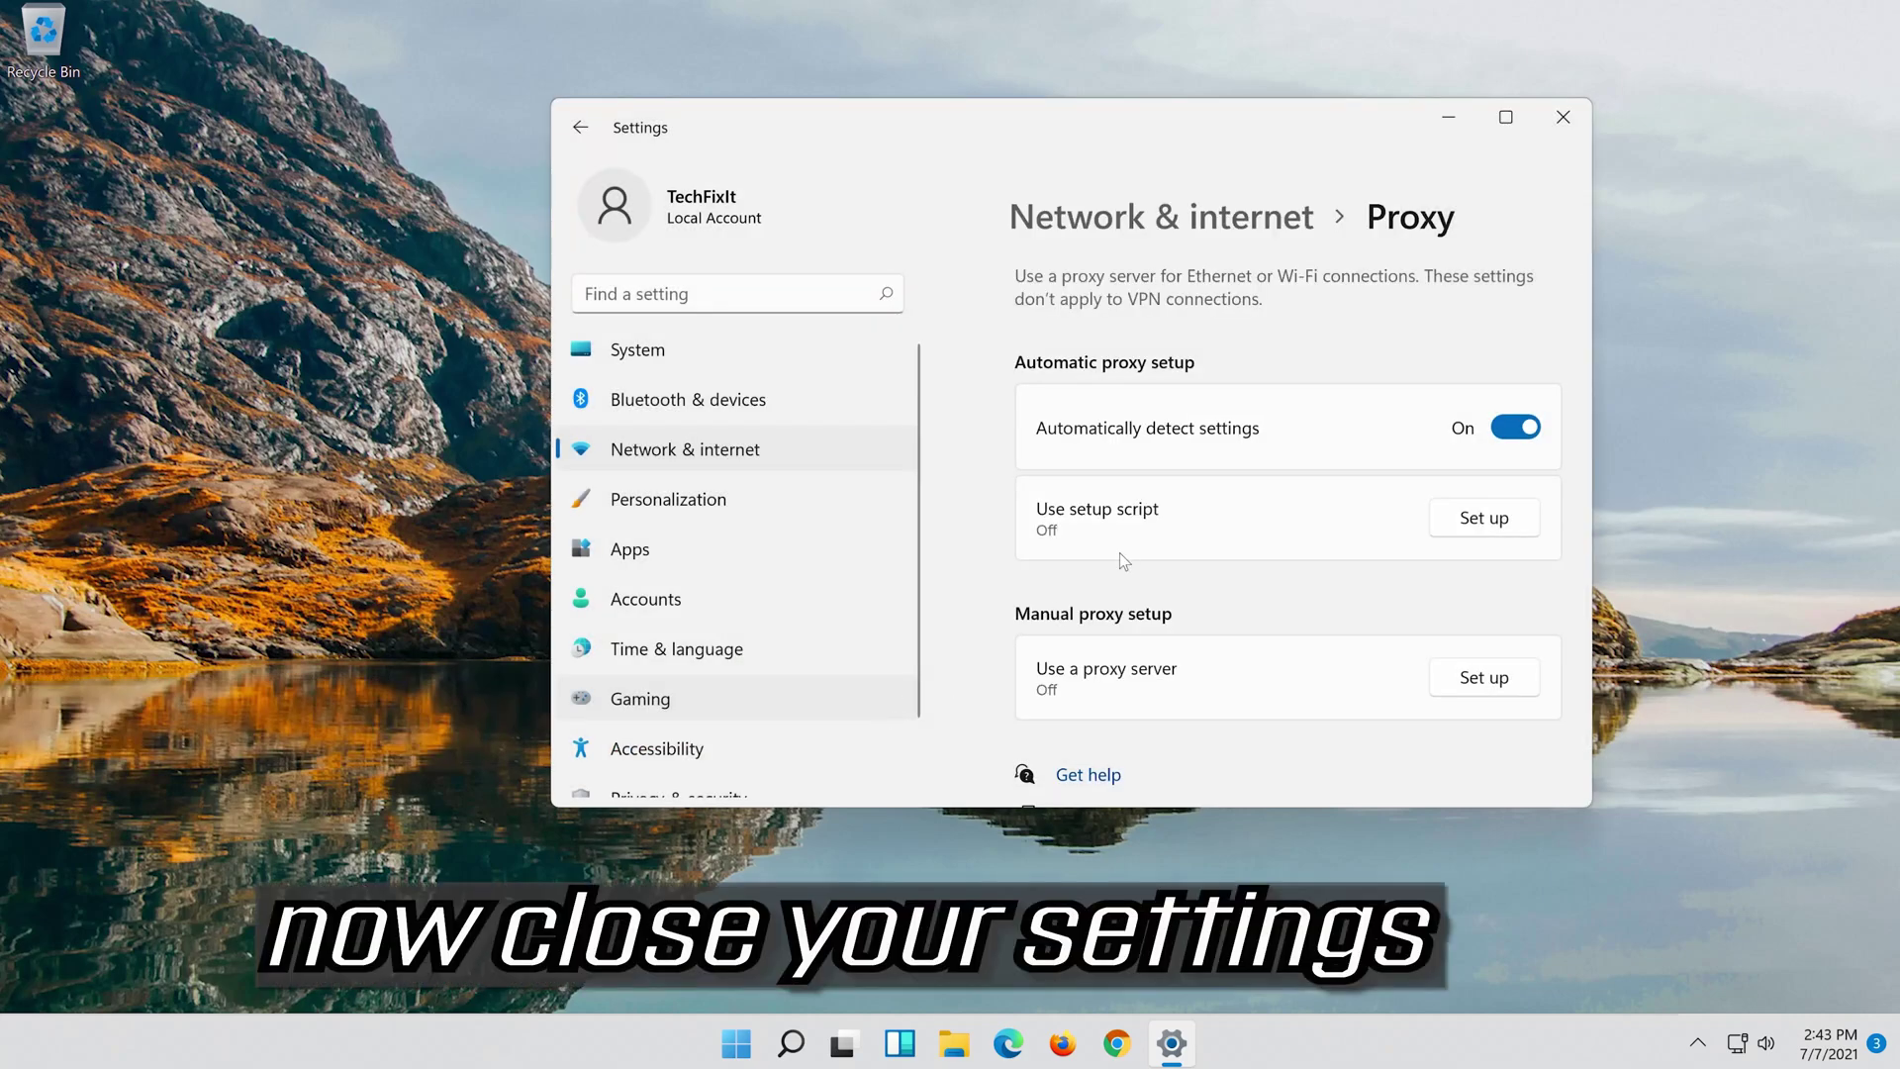